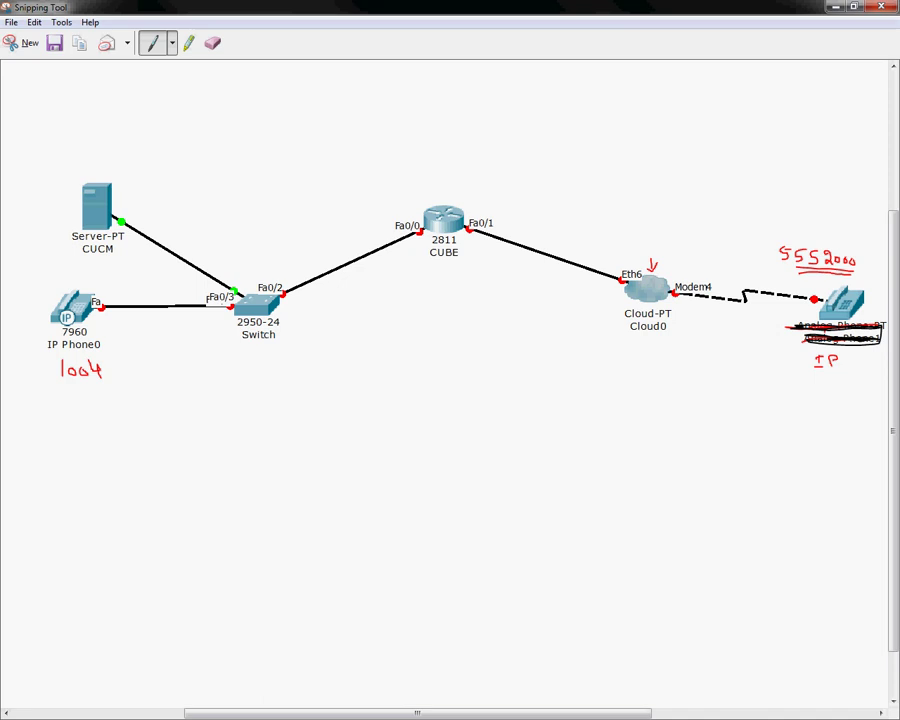
Bring the Notepad++ 'new 3' plan notes, with the CUCM/CUBE tasks and IPs, over the diagram
key(alt+Tab)
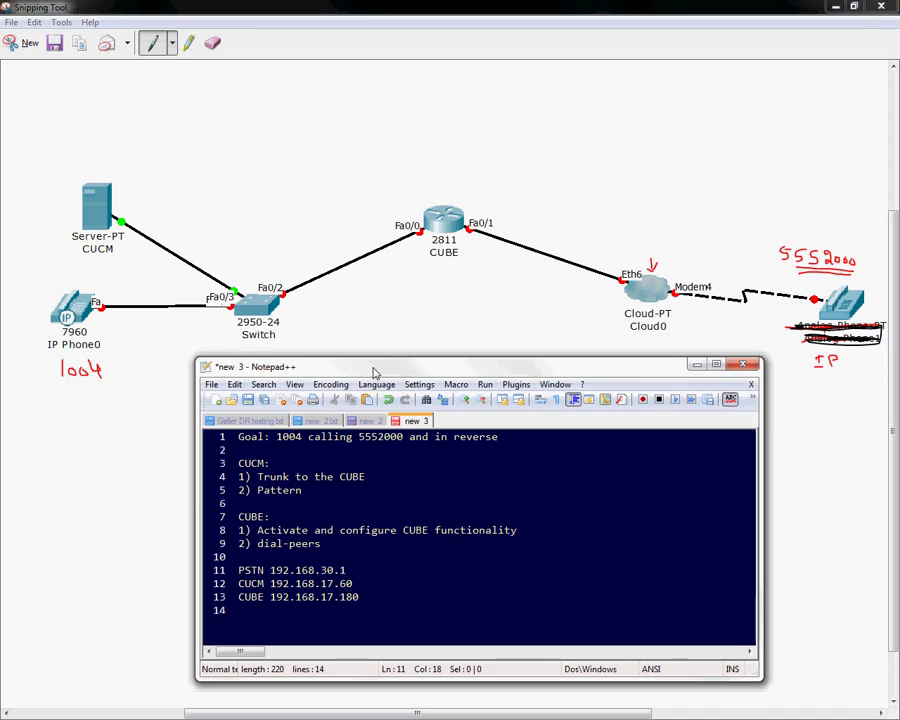
Reposition the Notepad++ plan notes and highlight the 'CUCM:' heading on line 3
drag(360, 372, 345, 373)
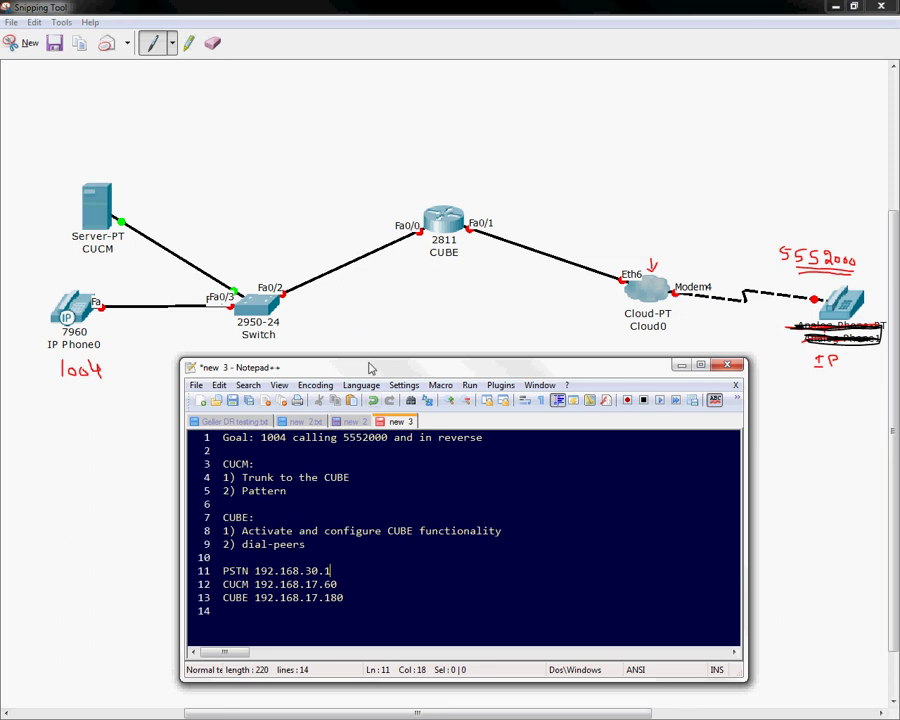
drag(370, 360, 361, 345)
drag(215, 450, 245, 450)
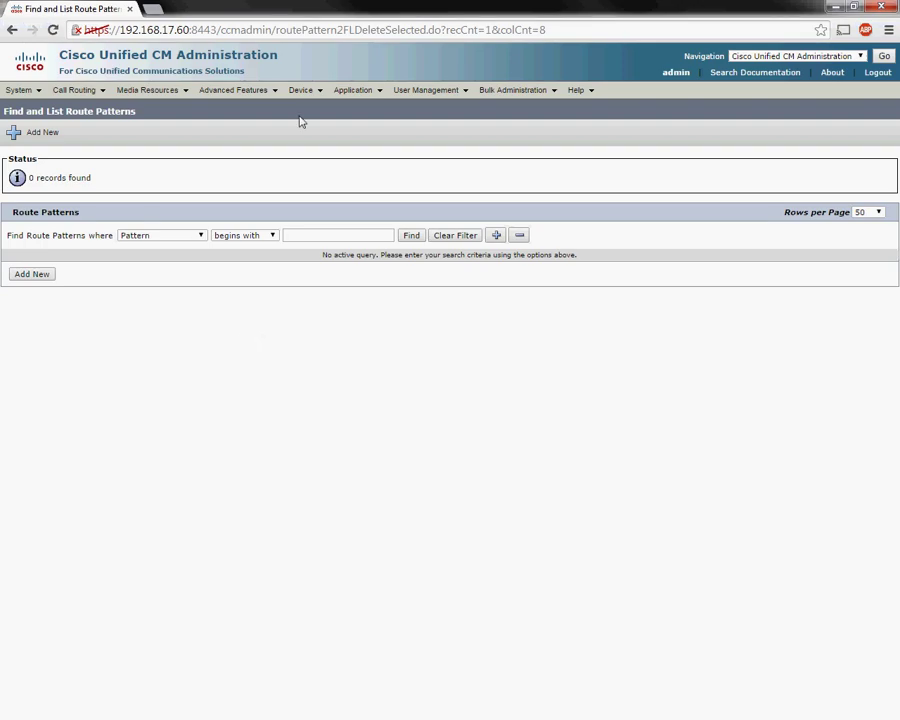
Open CUCM's phone list and place, then end, a test call from 1004 to 1005
click(306, 90)
click(316, 157)
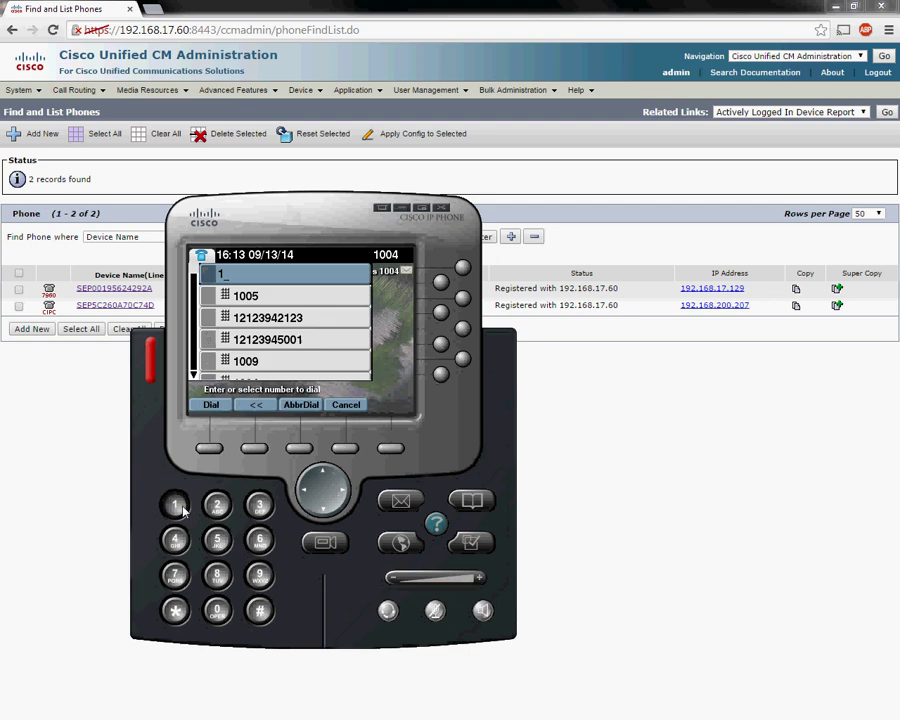
click(217, 540)
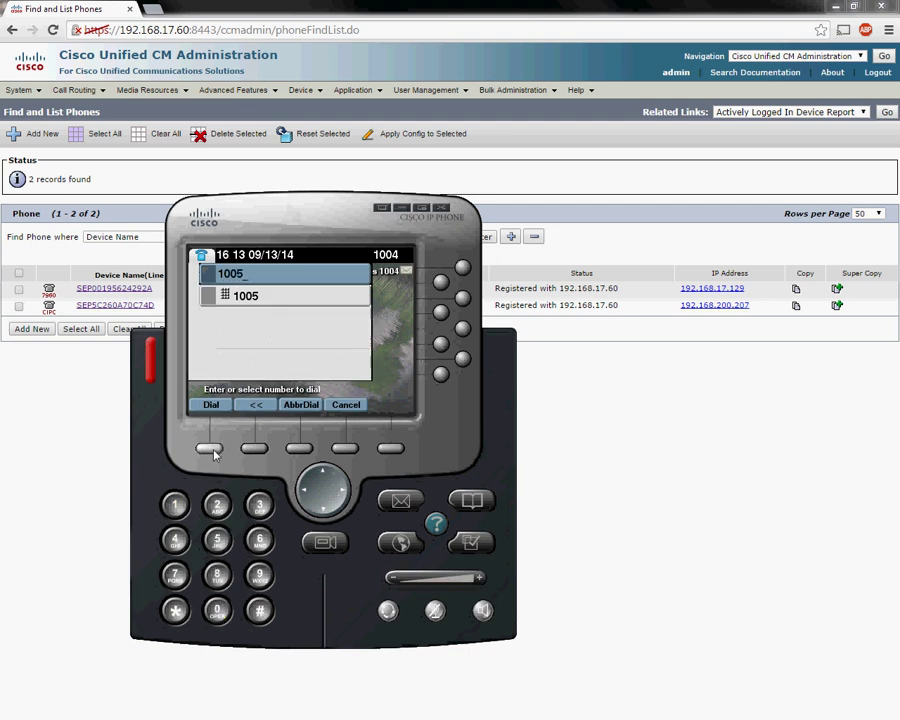
click(209, 448)
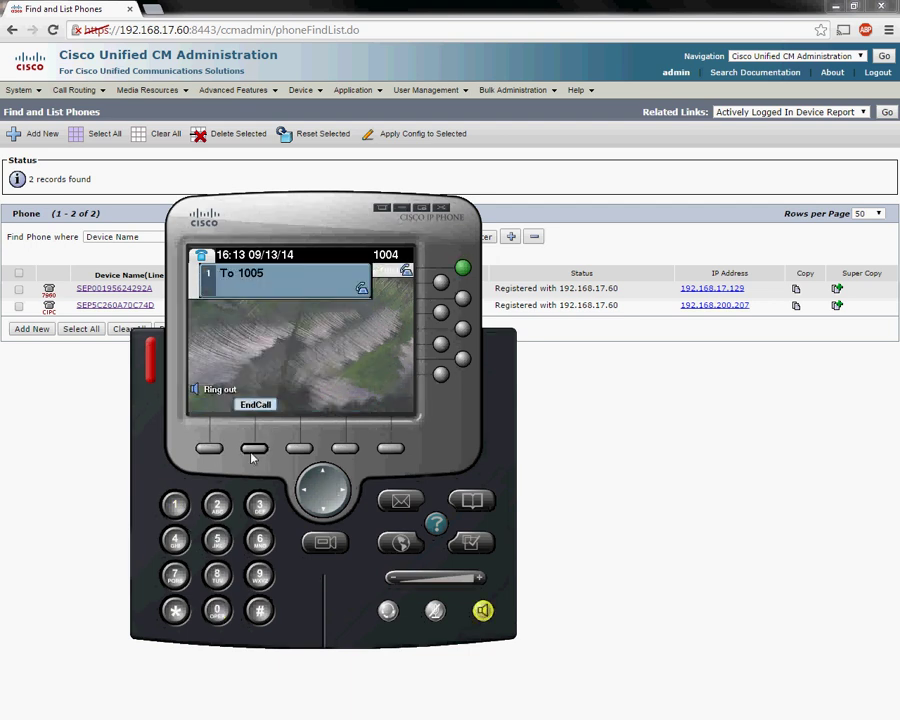
click(254, 448)
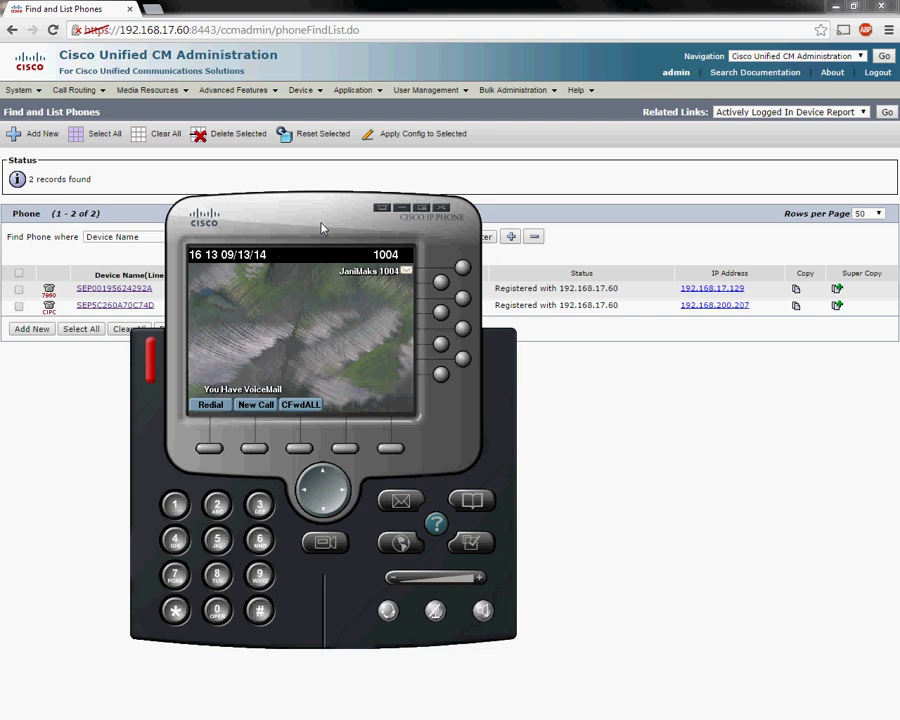
Rearrange the windows, highlight 'Trunk to the CUBE' in the notes, and open CUCM's trunk list
drag(322, 228, 274, 248)
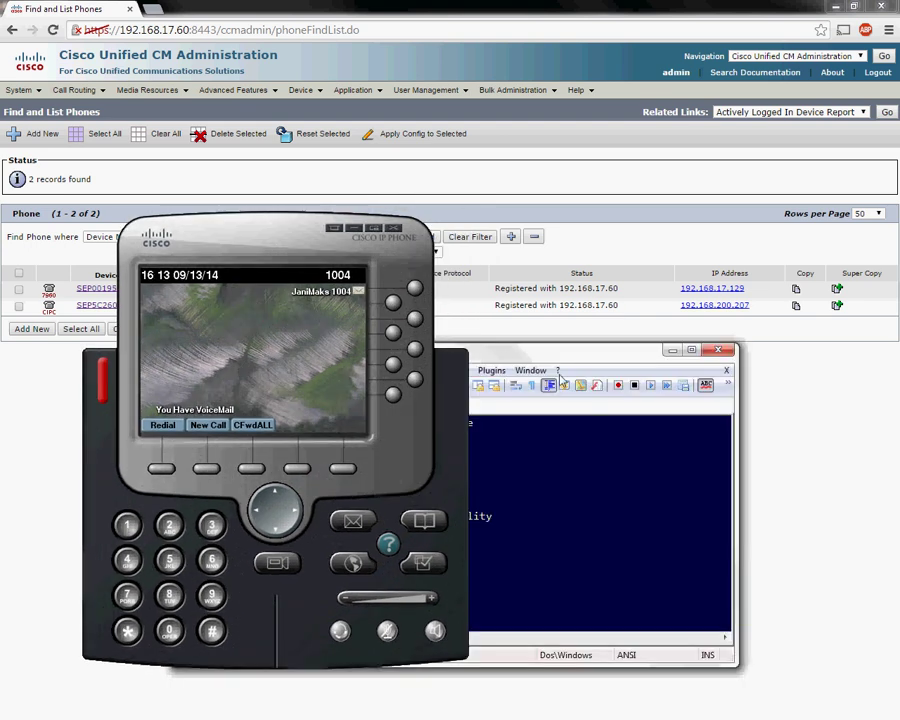
drag(504, 346, 657, 98)
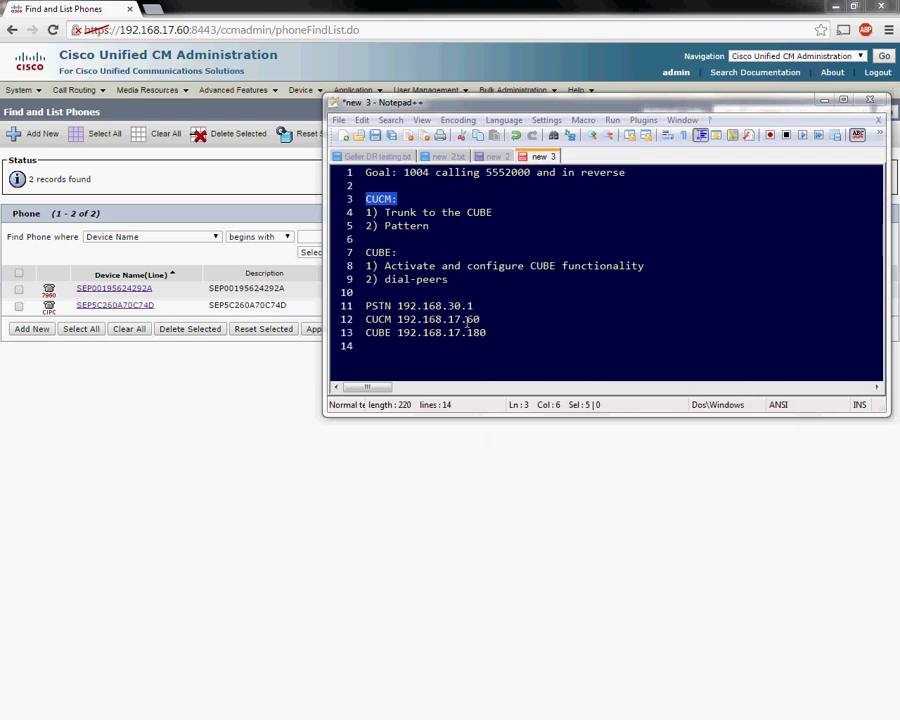
drag(385, 212, 494, 209)
click(258, 410)
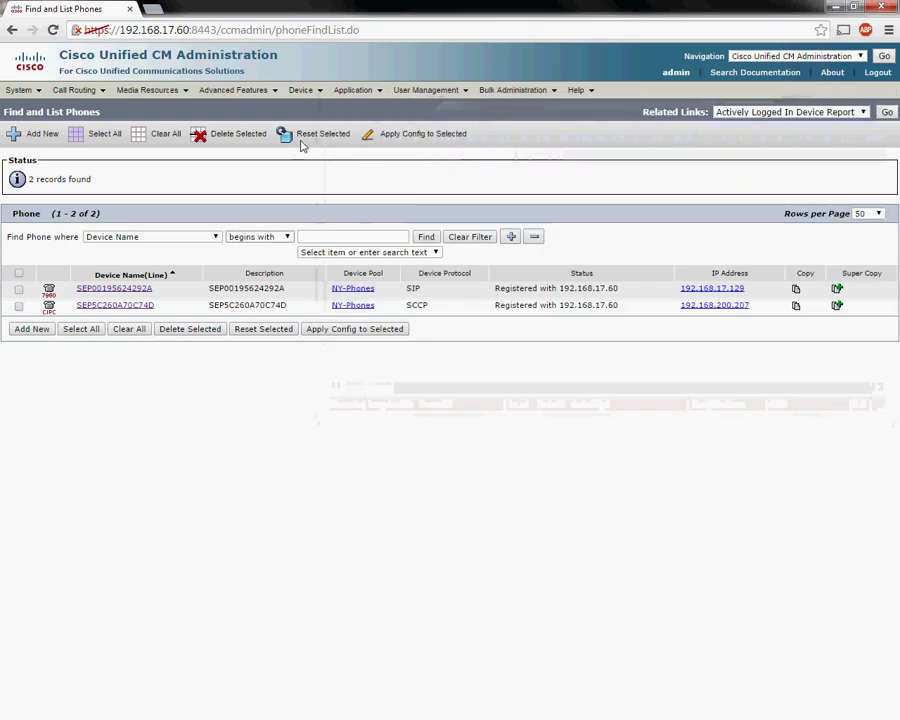
mouse_move(313, 92)
click(314, 170)
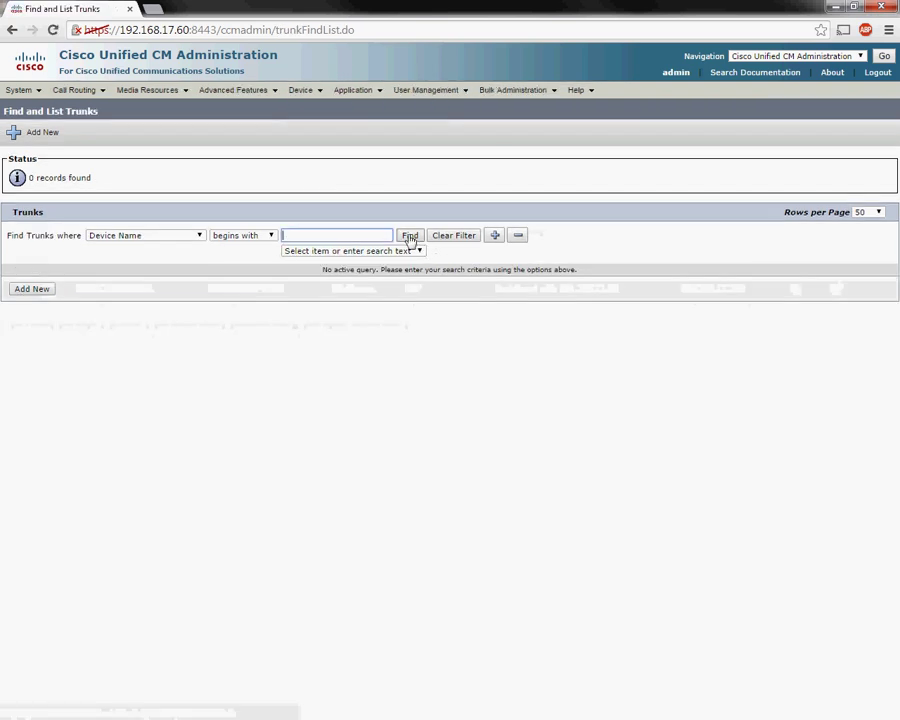
Search the trunk list, then add a new trunk of type SIP Trunk
click(410, 236)
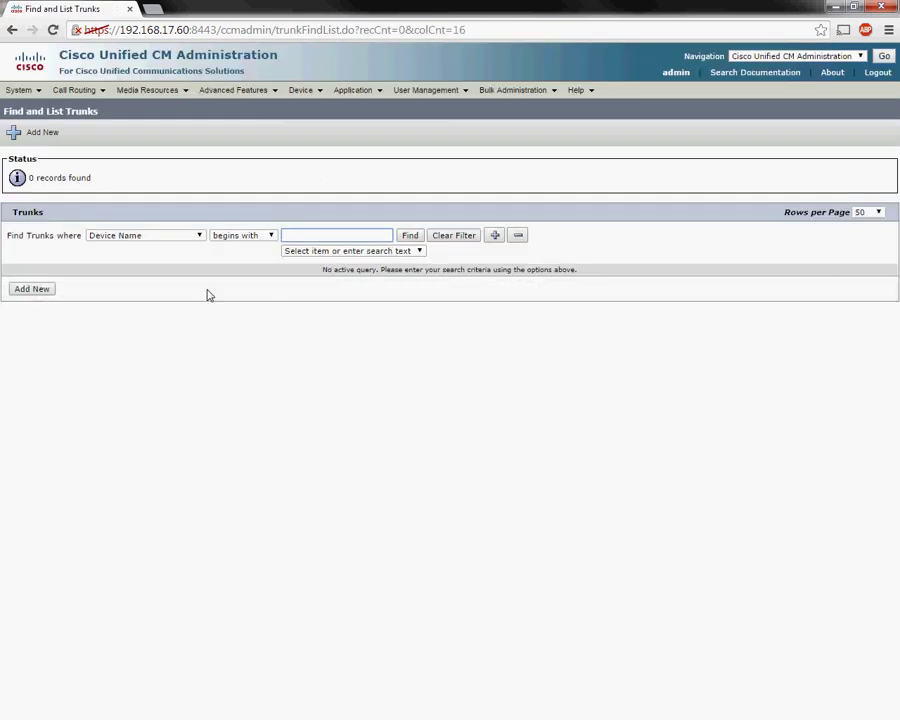
click(40, 289)
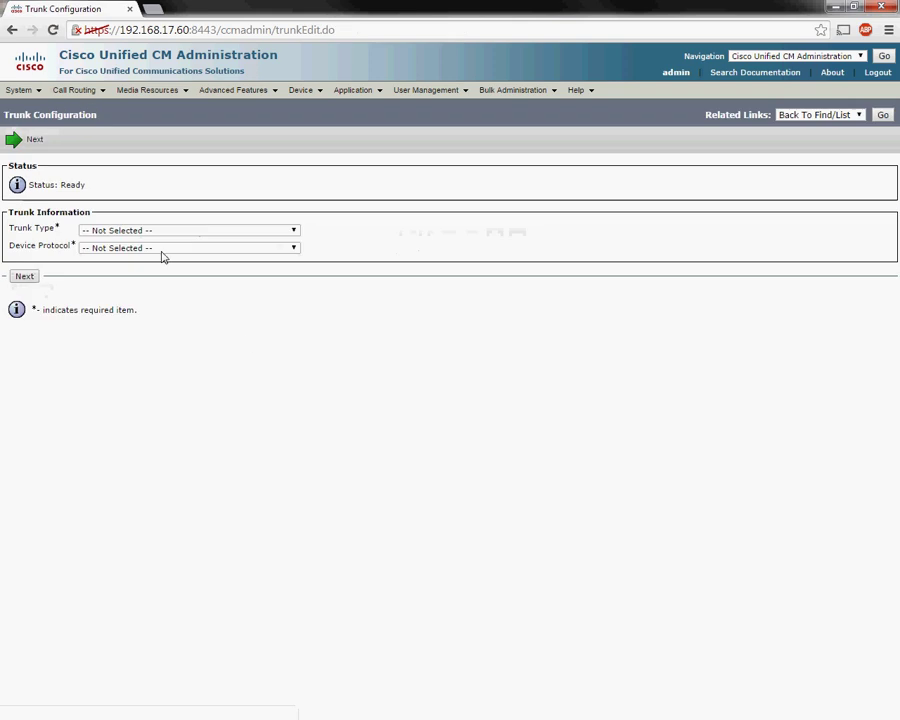
click(161, 232)
click(134, 280)
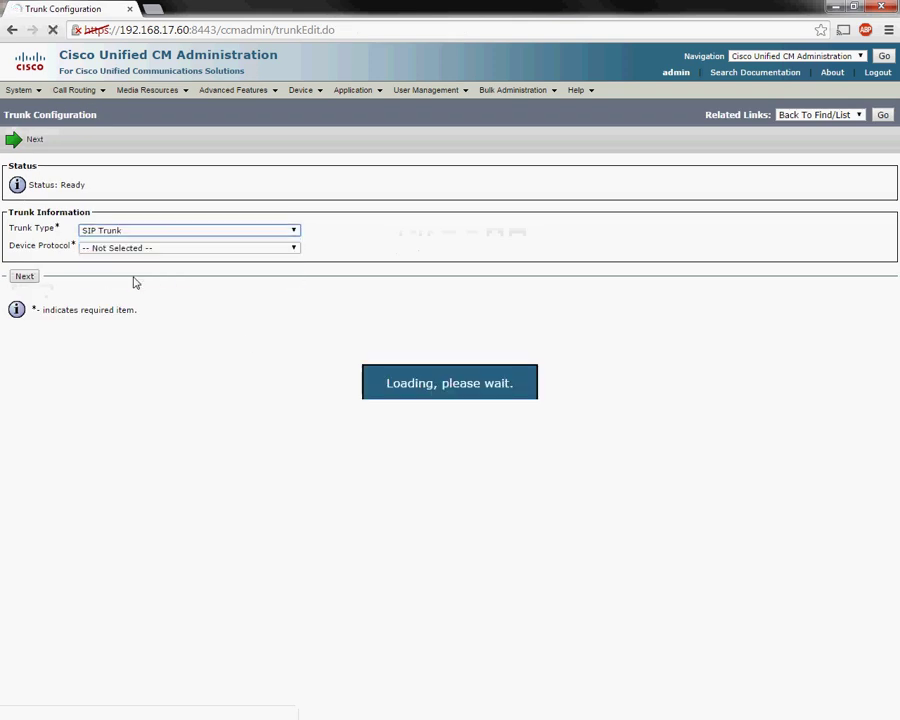
click(28, 294)
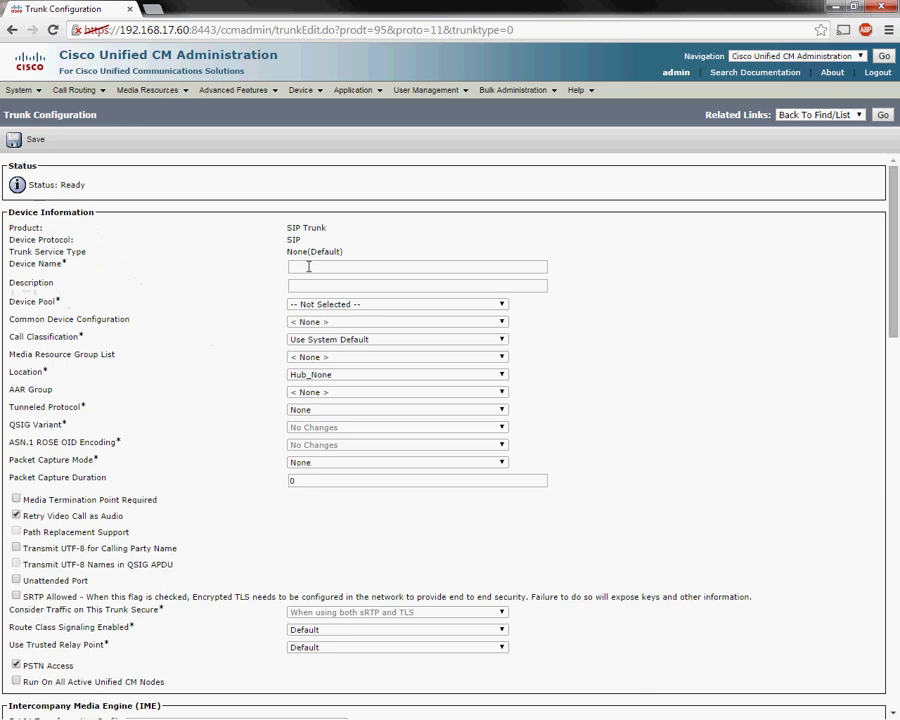
Name the trunk TrunkToCUBE and assign it to device pool NY-Phones
click(309, 266)
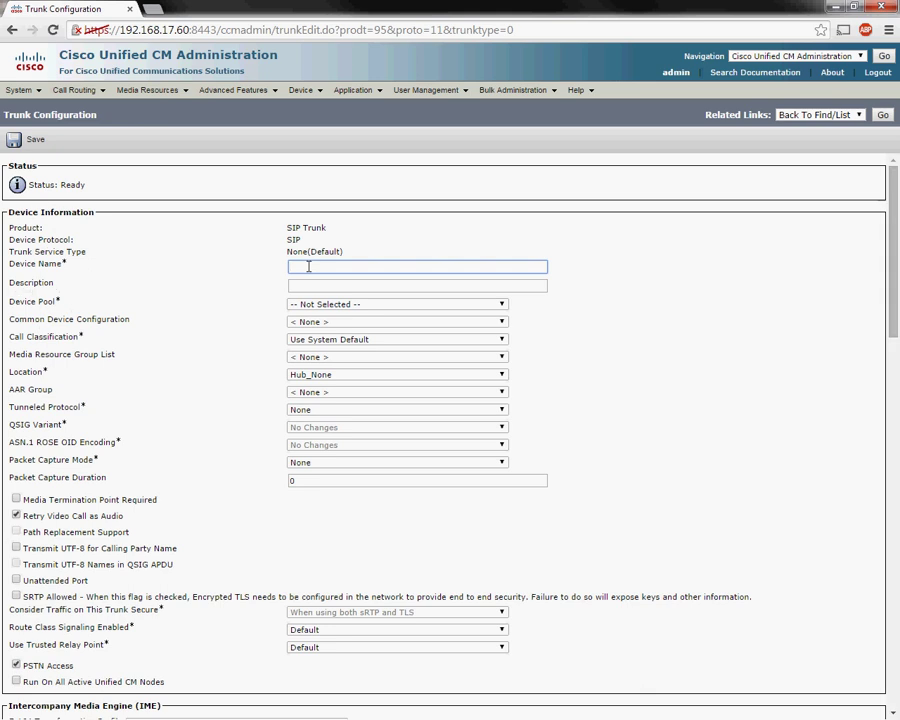
text(TrunkTo CUBE)
click(310, 284)
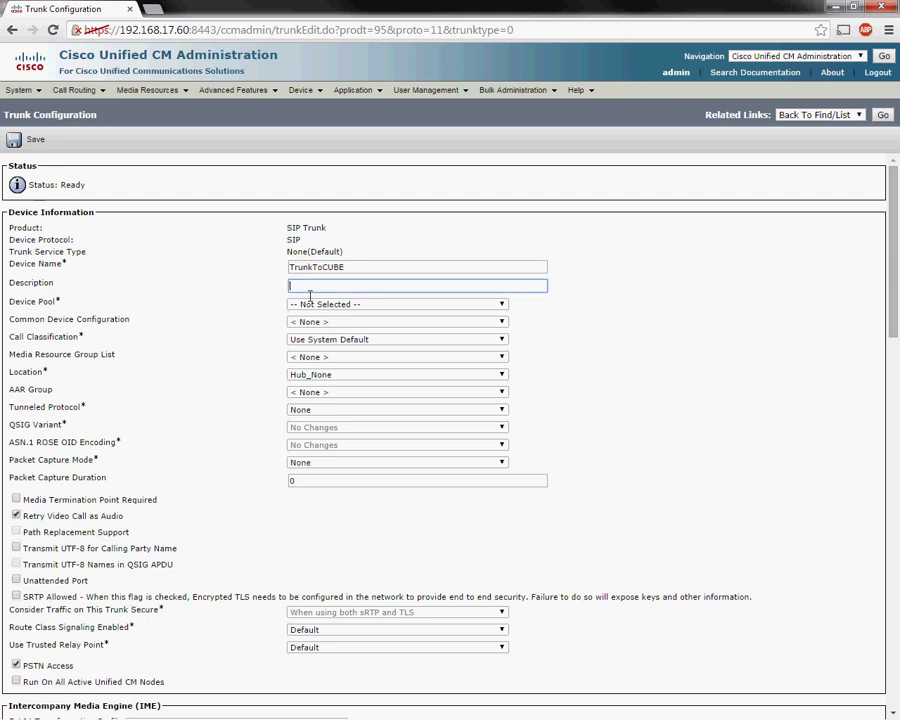
click(310, 304)
click(305, 336)
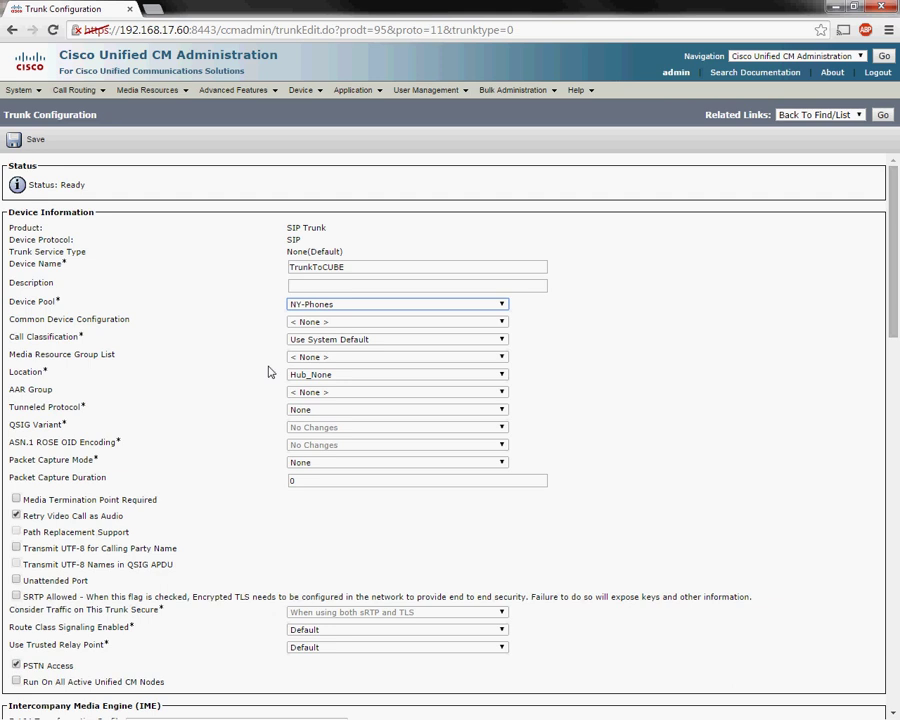
scroll(268, 372, down, 4)
scroll(268, 372, down, 1)
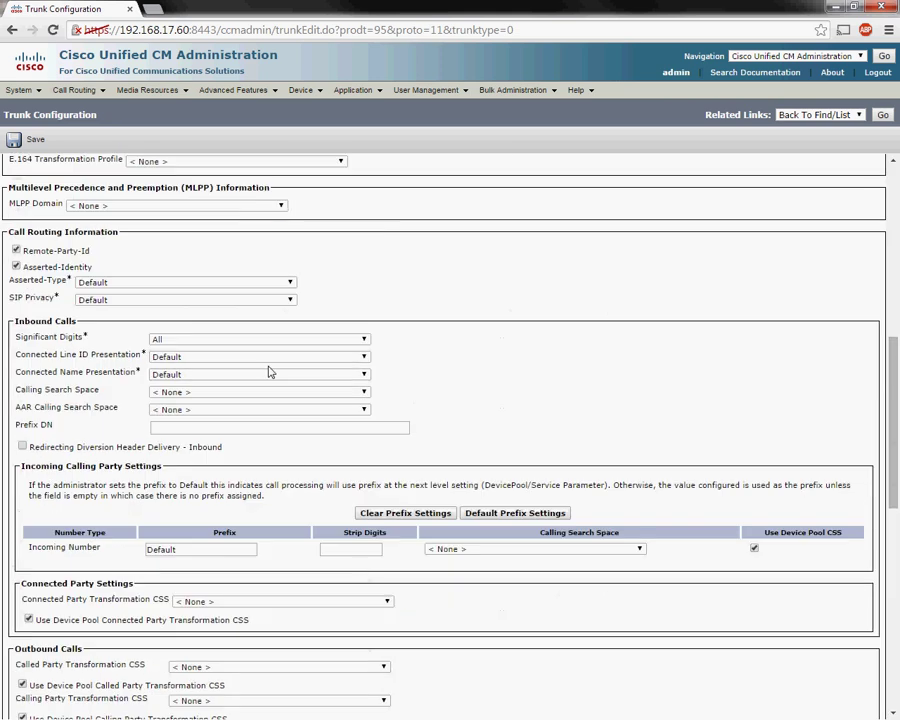
Set both the Inbound Calling Search Space and Incoming Number CSS to NY-CSS
click(170, 392)
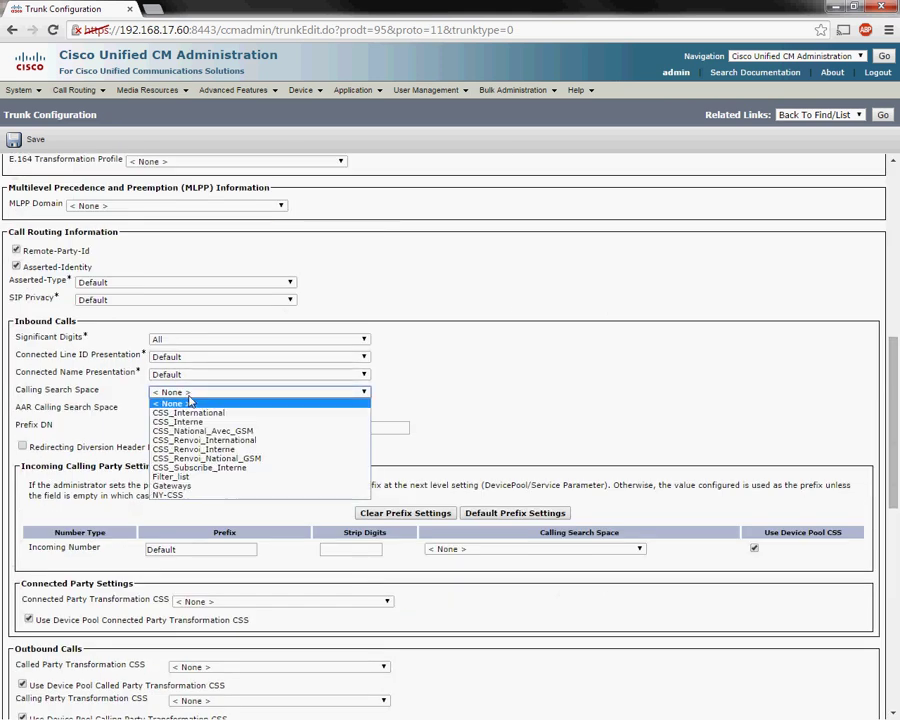
click(171, 495)
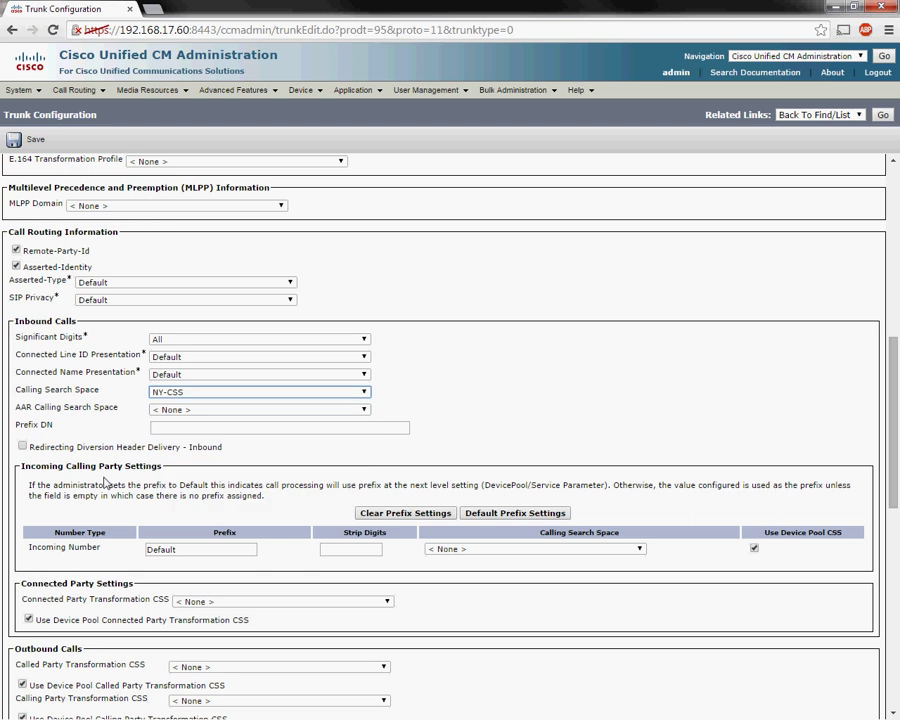
scroll(106, 482, down, 3)
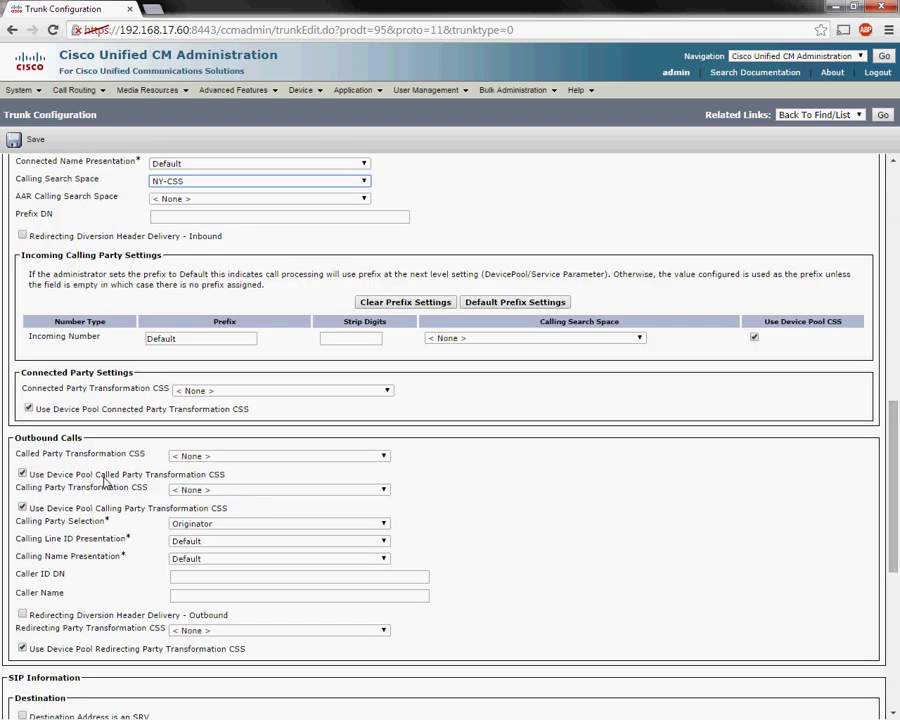
scroll(106, 482, up, 2)
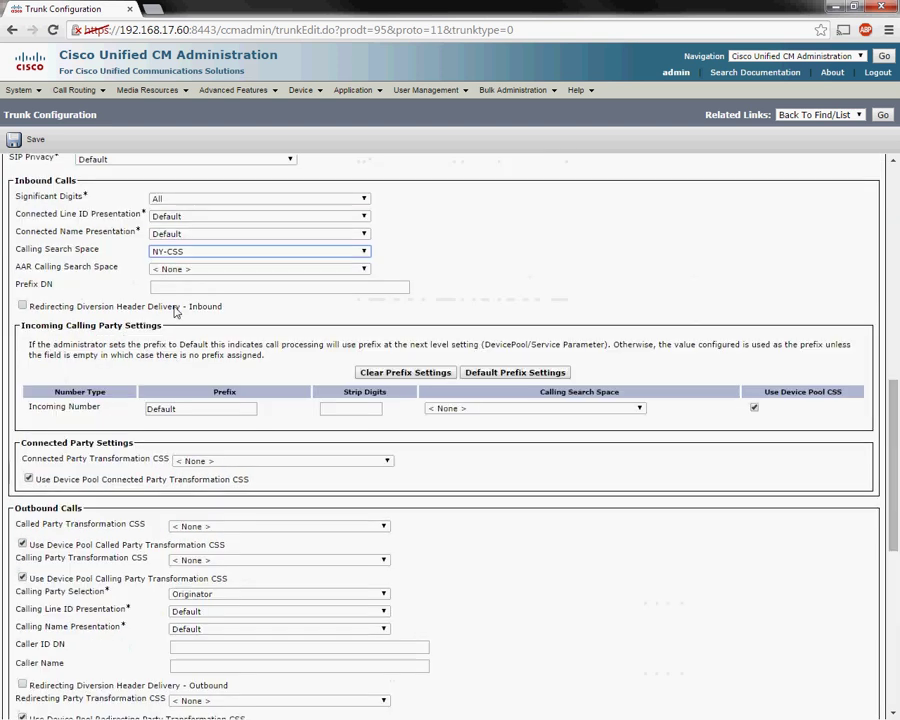
click(462, 410)
click(461, 513)
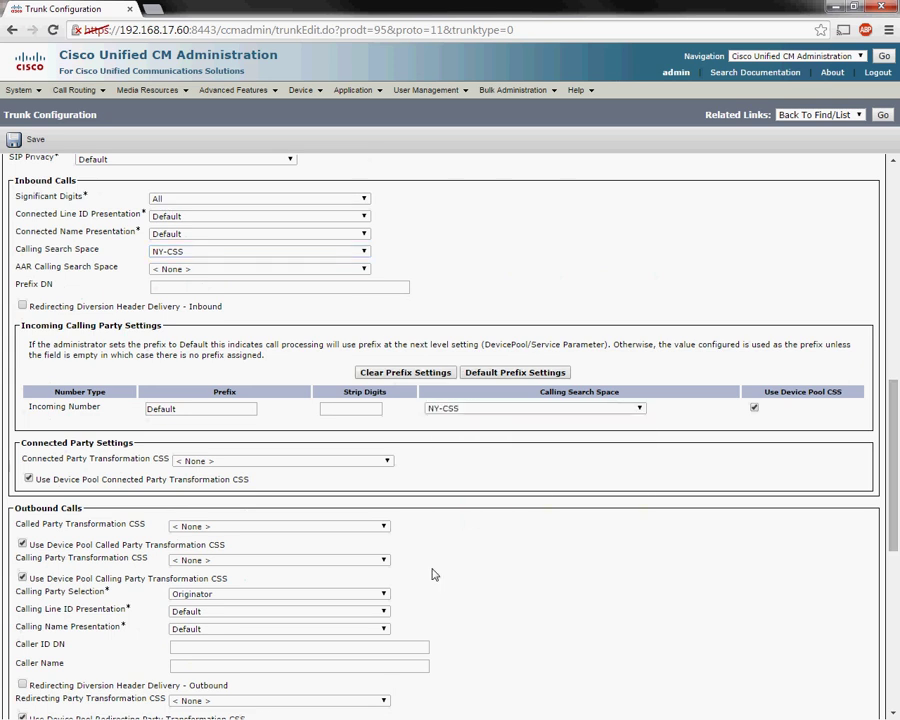
scroll(410, 600, down, 2)
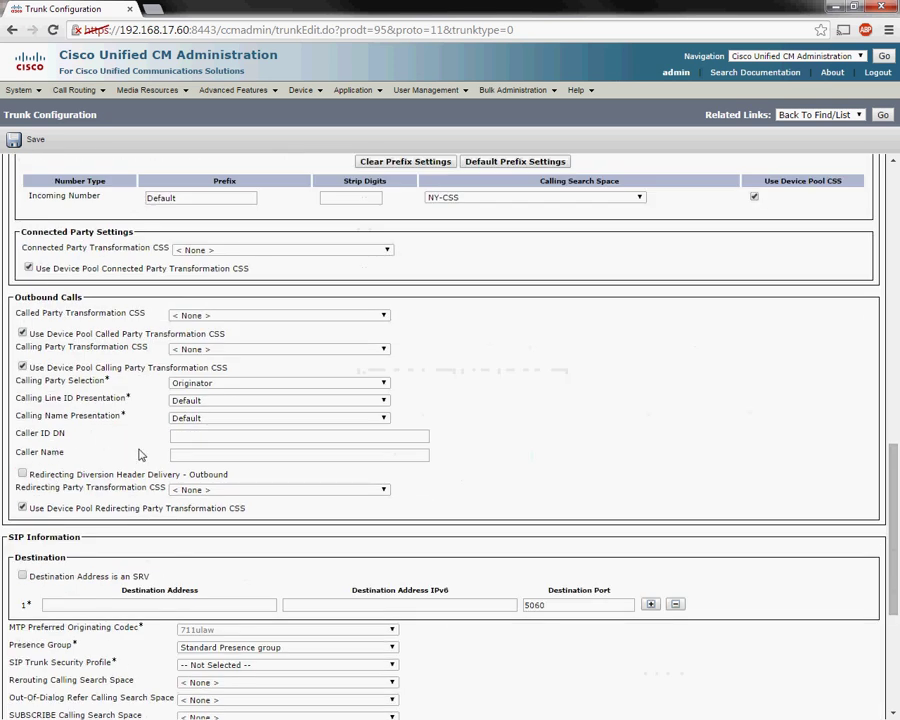
scroll(130, 458, down, 2)
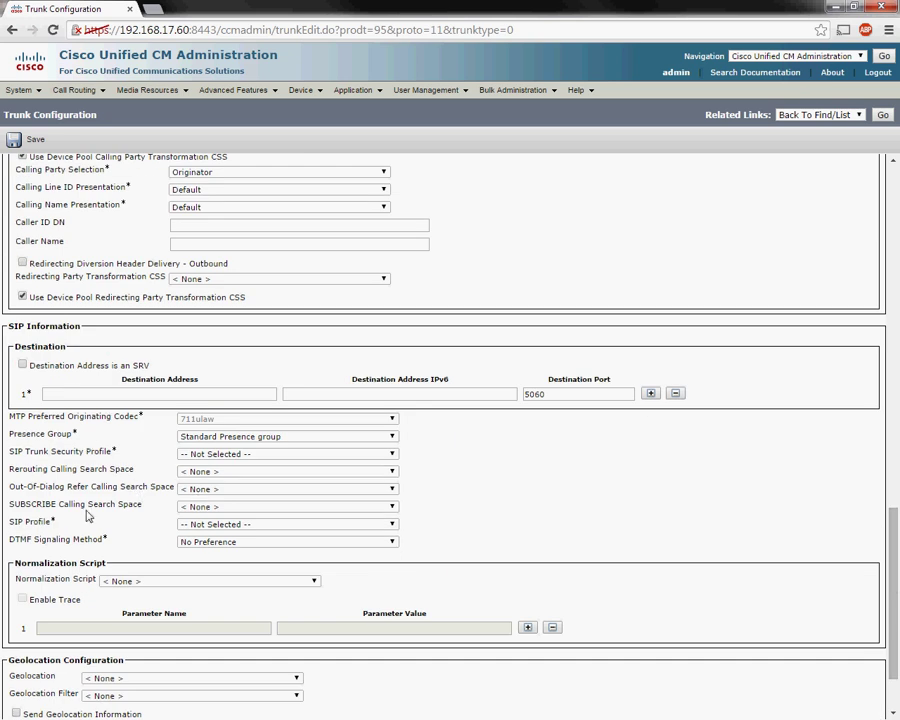
Give the trunk the Standard SIP Profile and Non Secure SIP Trunk Profile
click(209, 528)
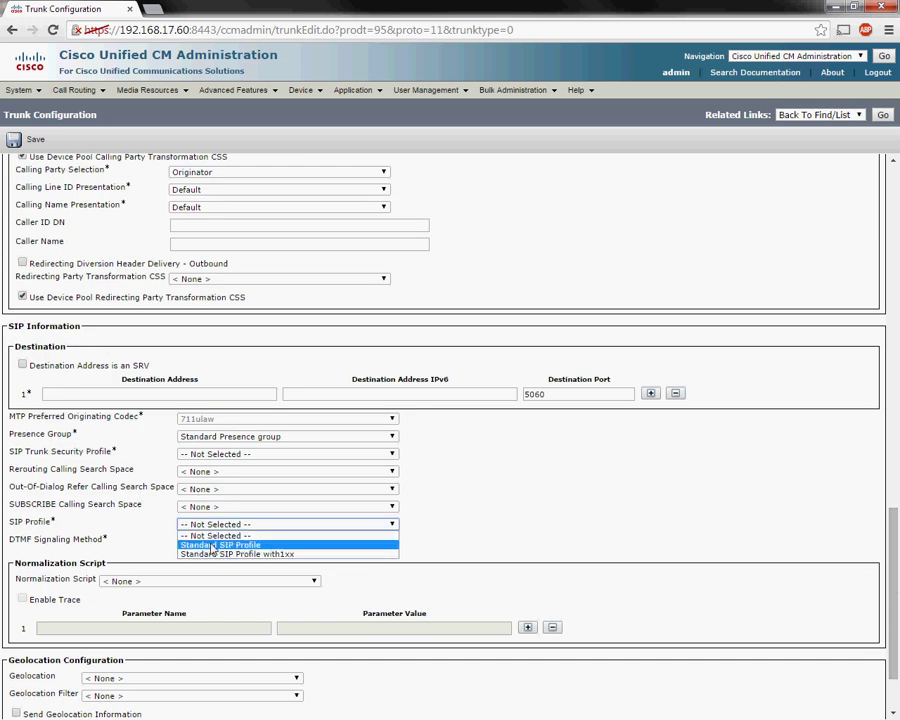
click(188, 537)
click(193, 456)
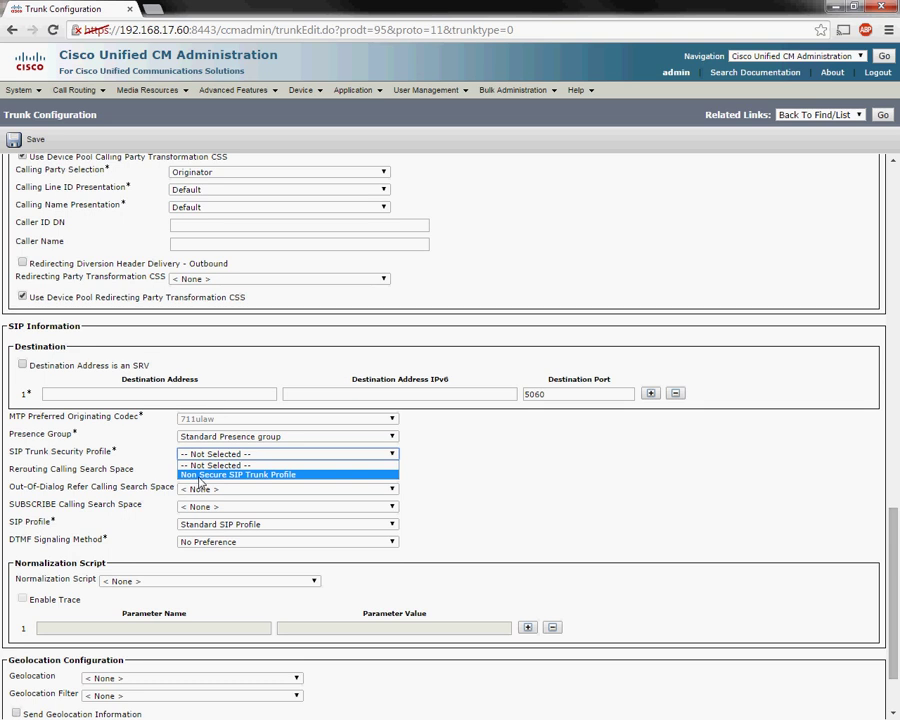
click(200, 476)
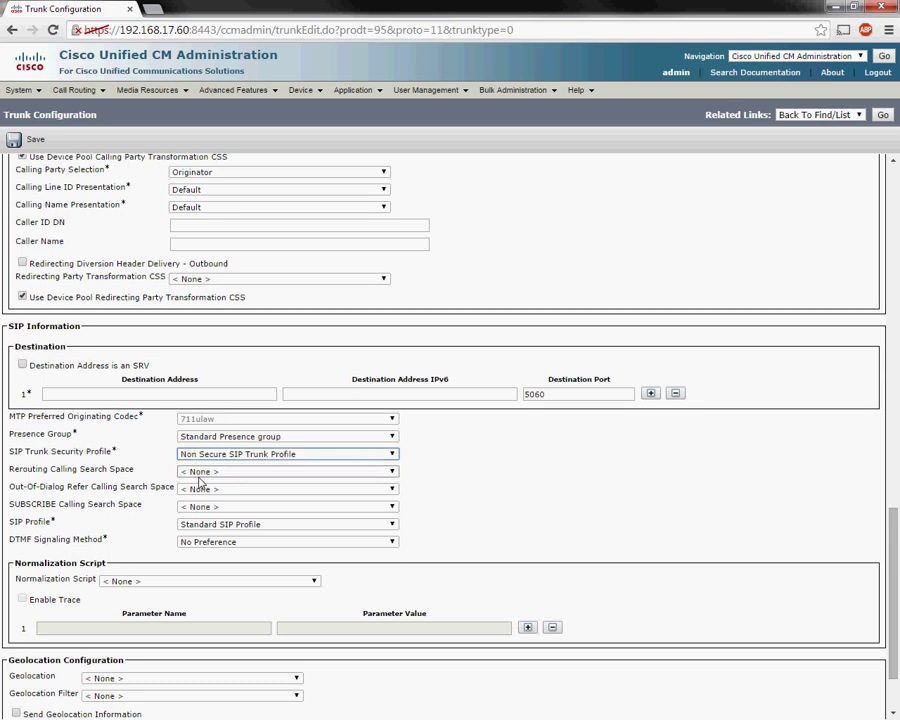
Set the trunk's destination address to 192.168.17.180, checking it against the plan notes
click(71, 395)
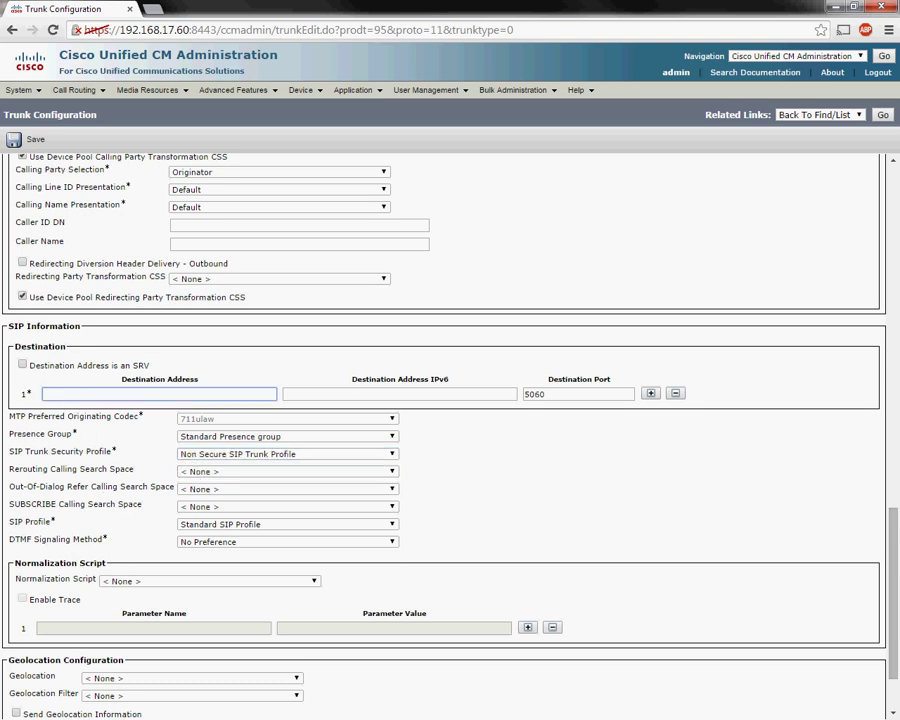
key(alt+Tab)
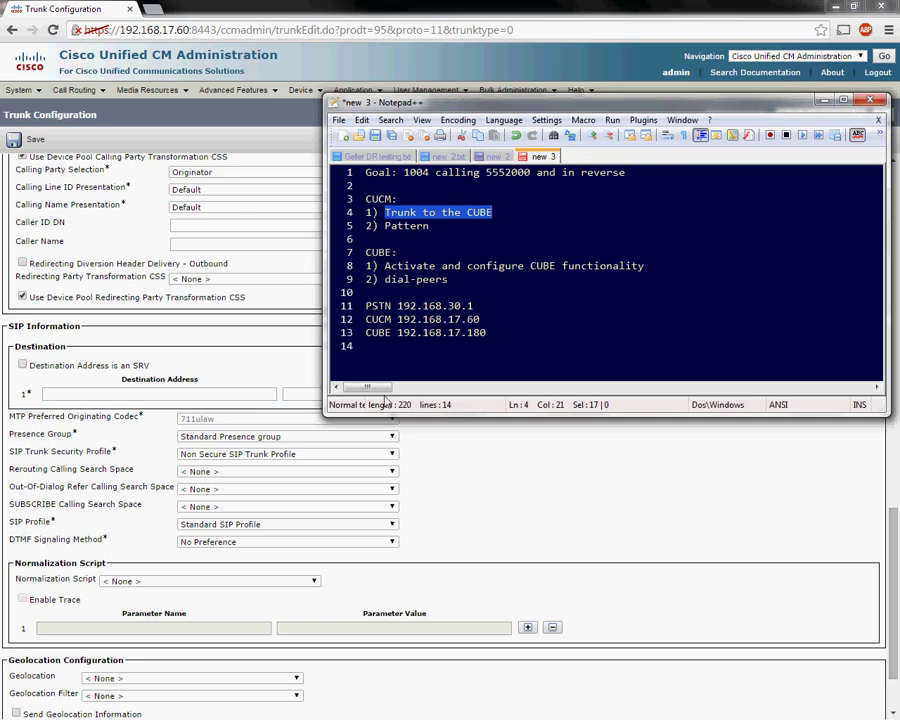
click(104, 394)
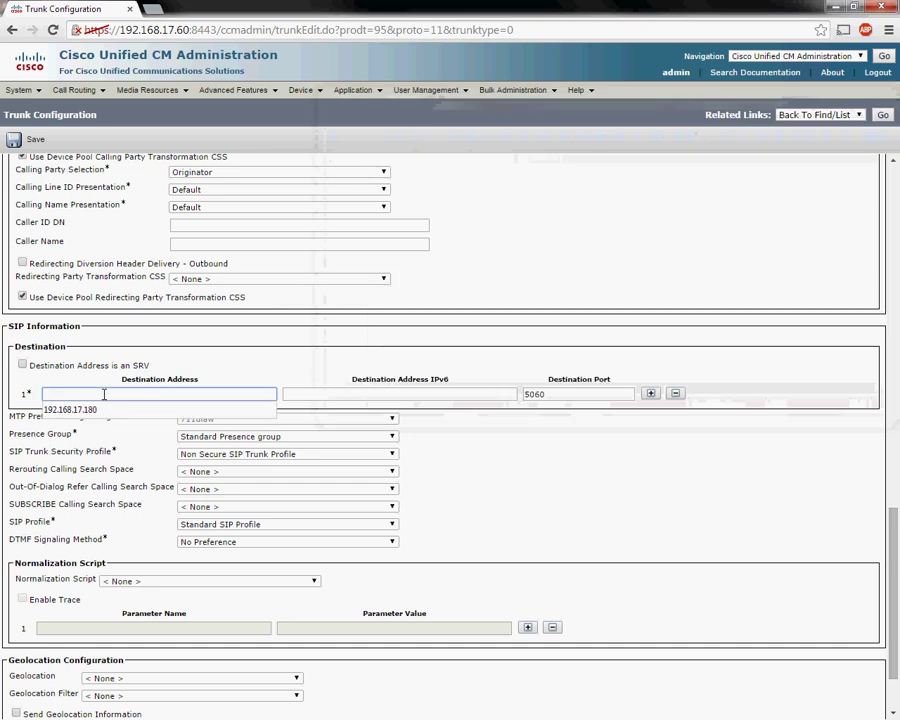
click(73, 410)
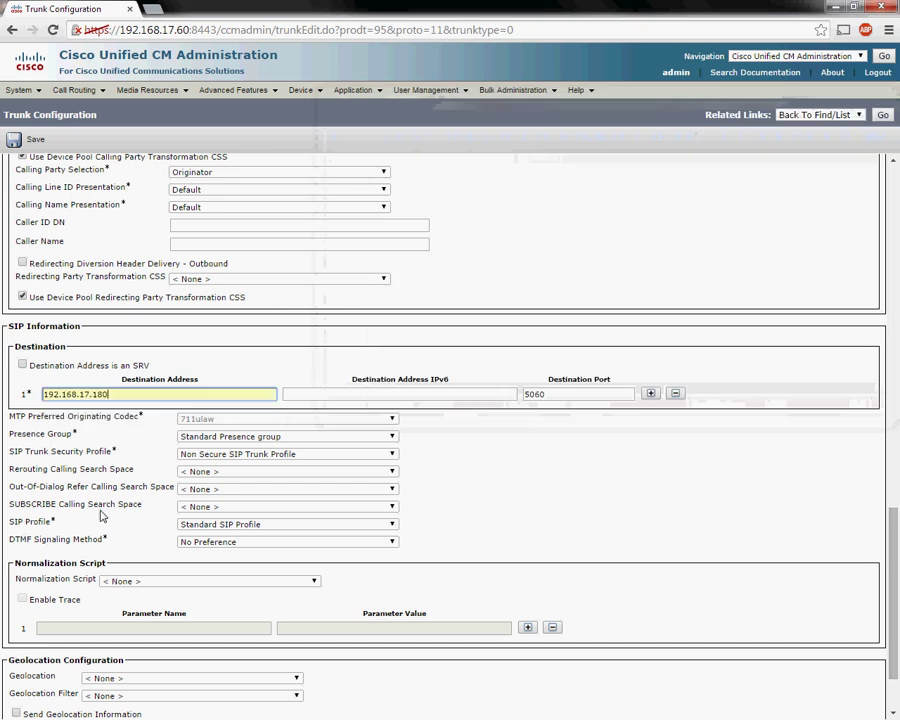
Set the SUBSCRIBE Calling Search Space to NY-CSS
scroll(101, 516, down, 2)
scroll(101, 516, up, 4)
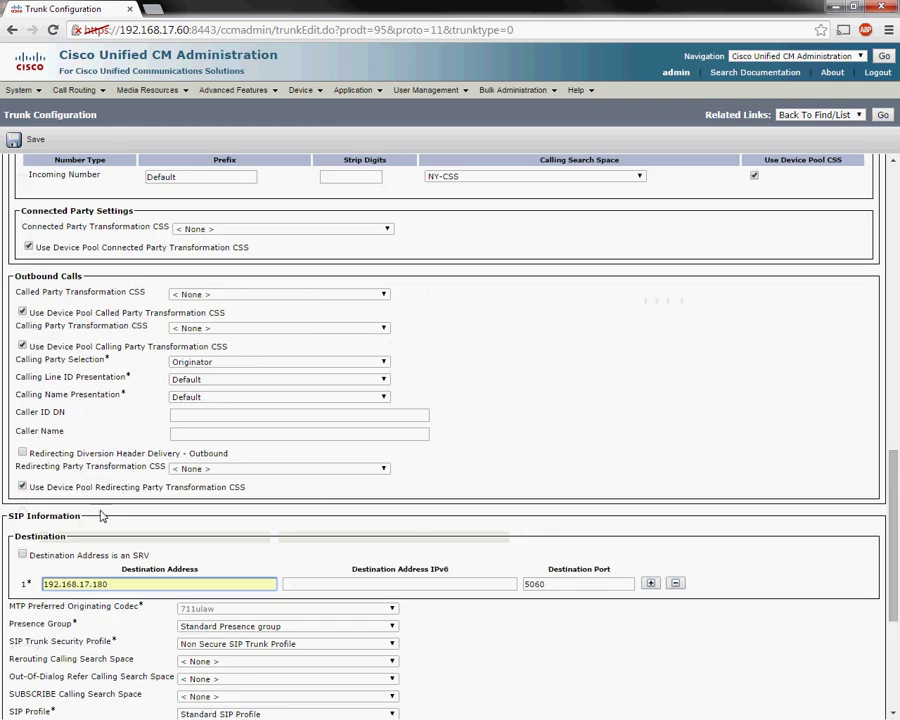
scroll(103, 516, down, 3)
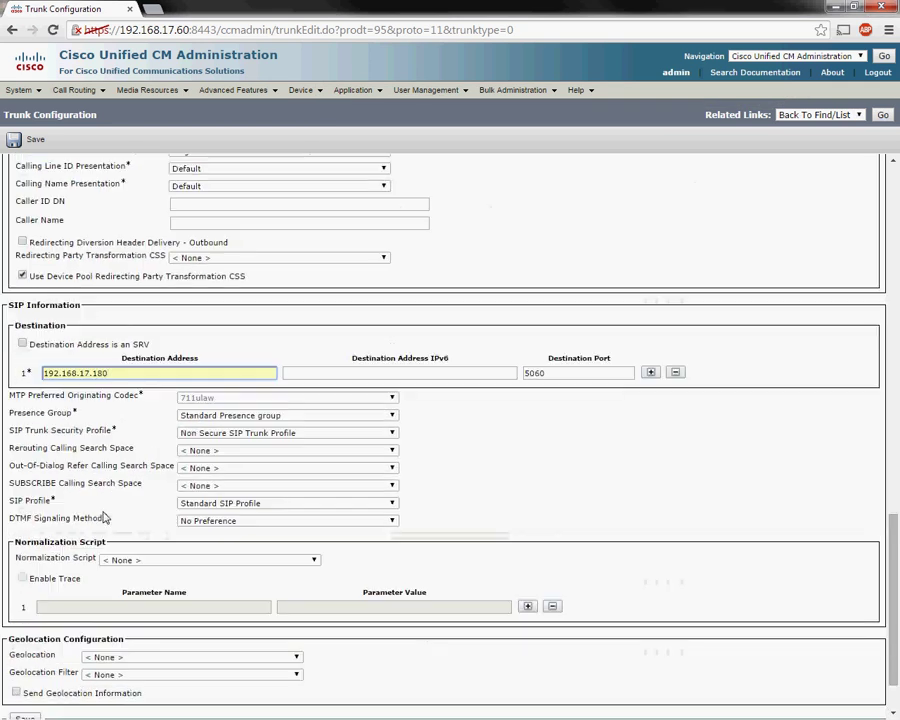
click(224, 492)
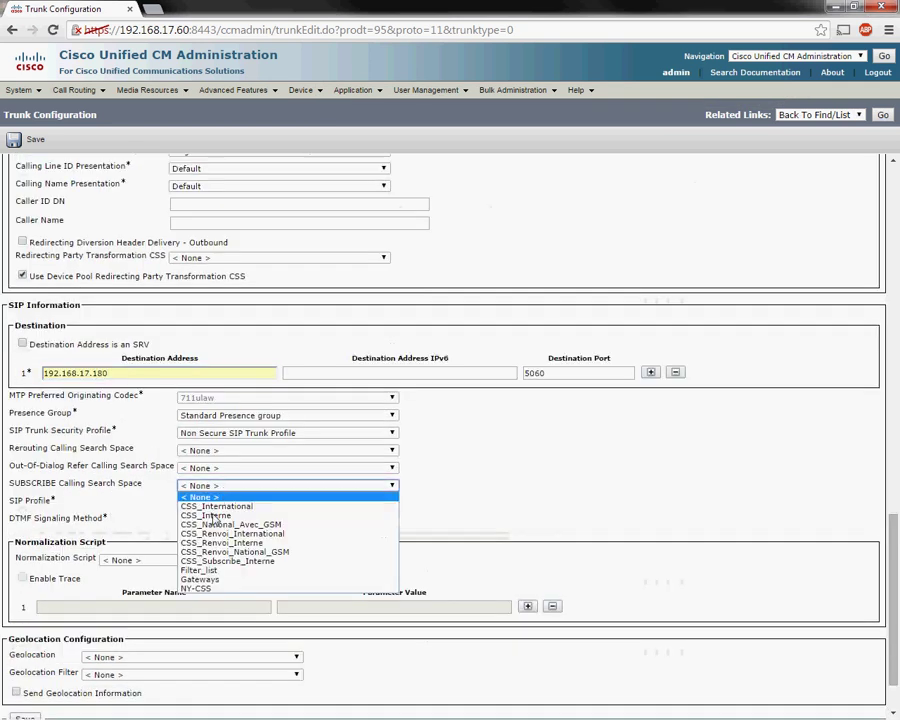
click(200, 584)
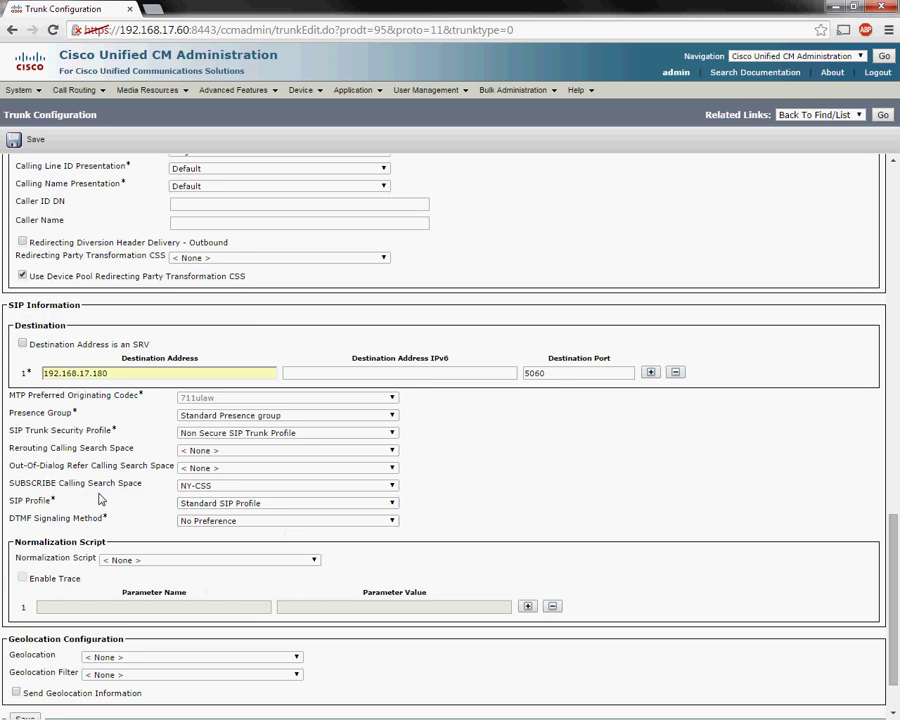
scroll(95, 492, up, 6)
scroll(125, 513, up, 9)
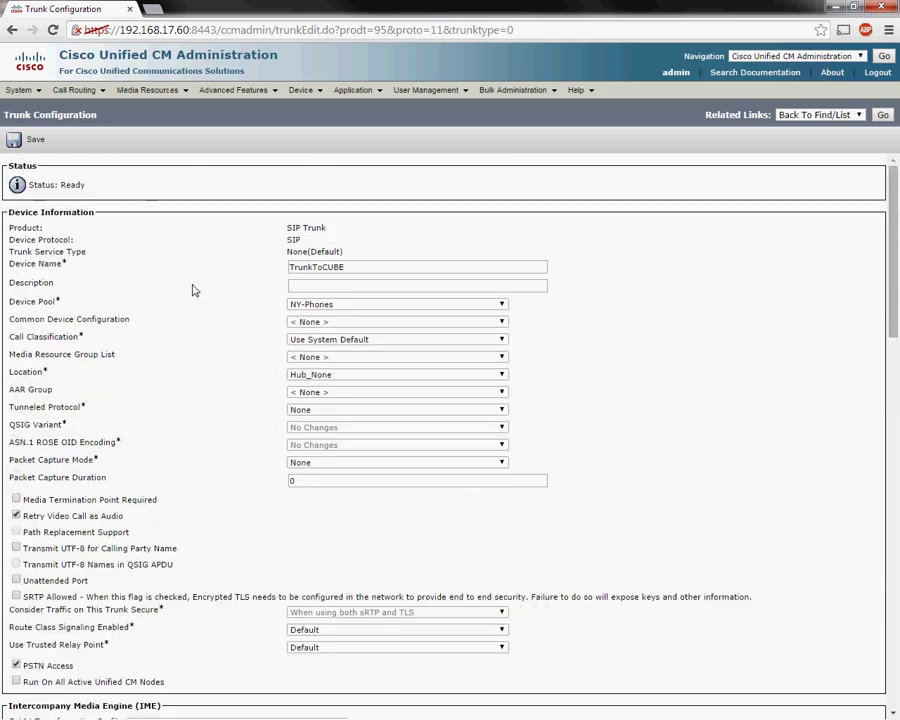
Save and reset TrunkToCUBE, save again, and return to the trunk list
click(33, 139)
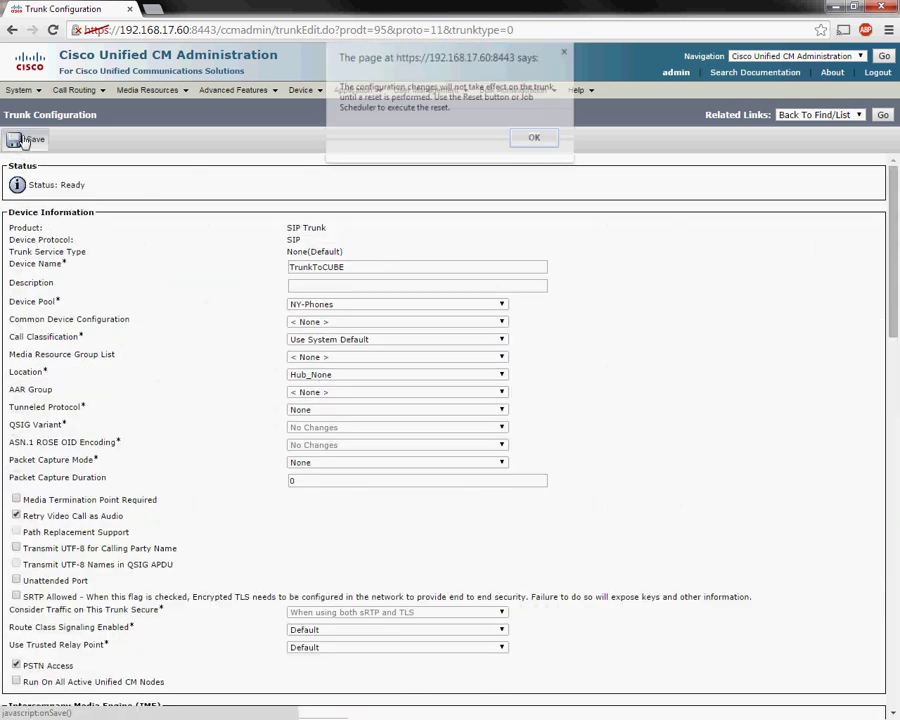
click(536, 138)
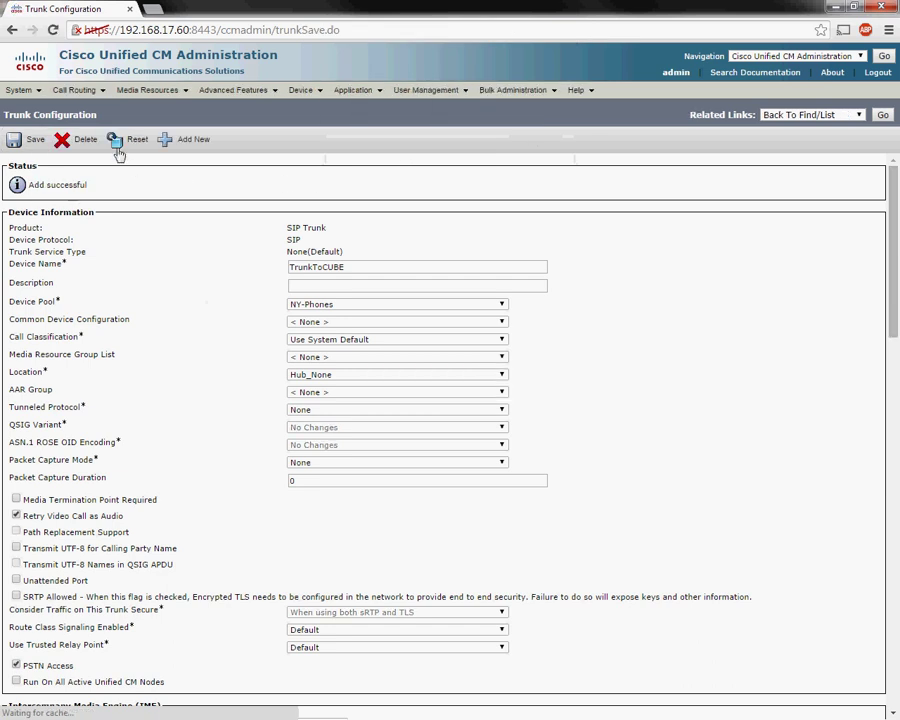
click(128, 139)
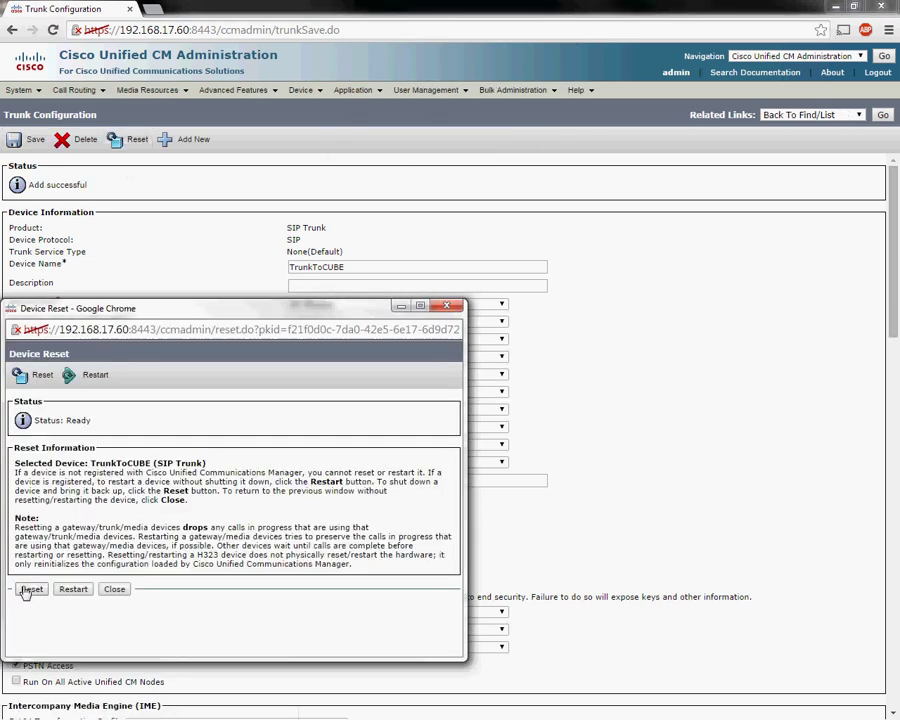
click(32, 589)
click(115, 590)
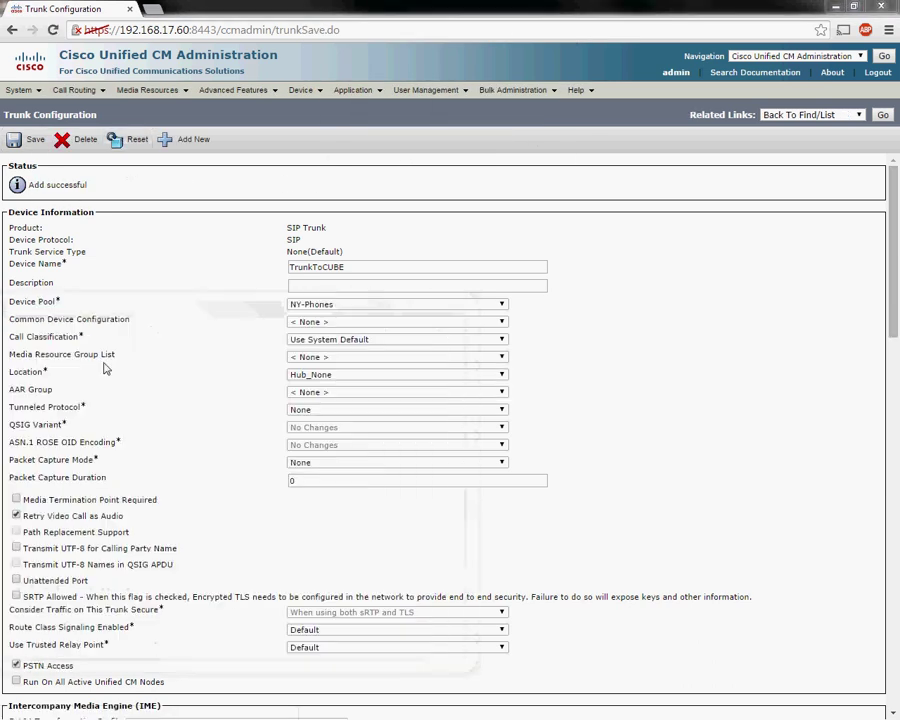
click(27, 139)
click(535, 138)
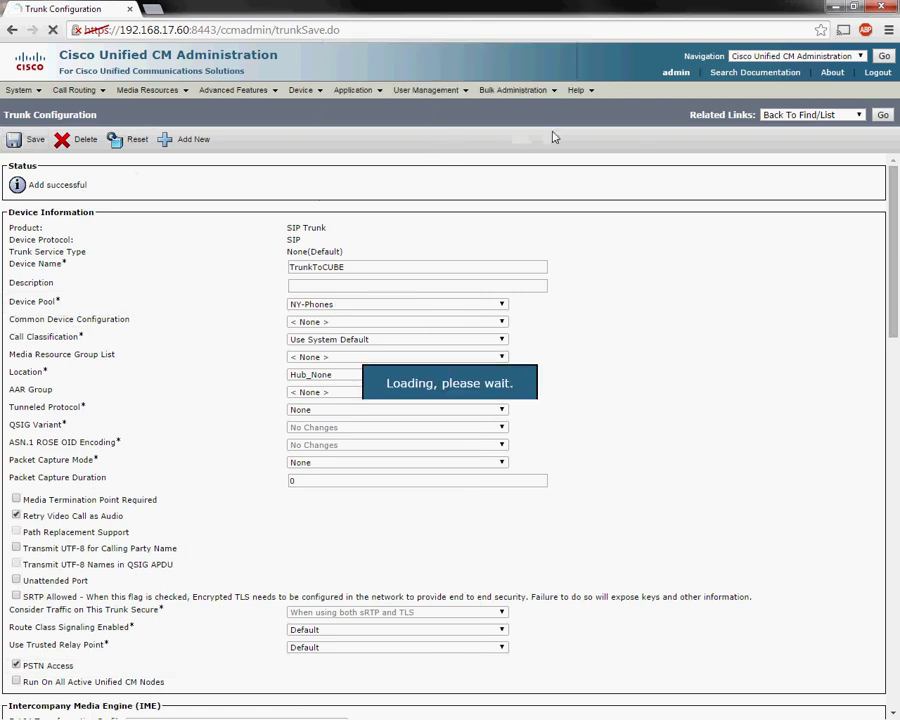
click(883, 115)
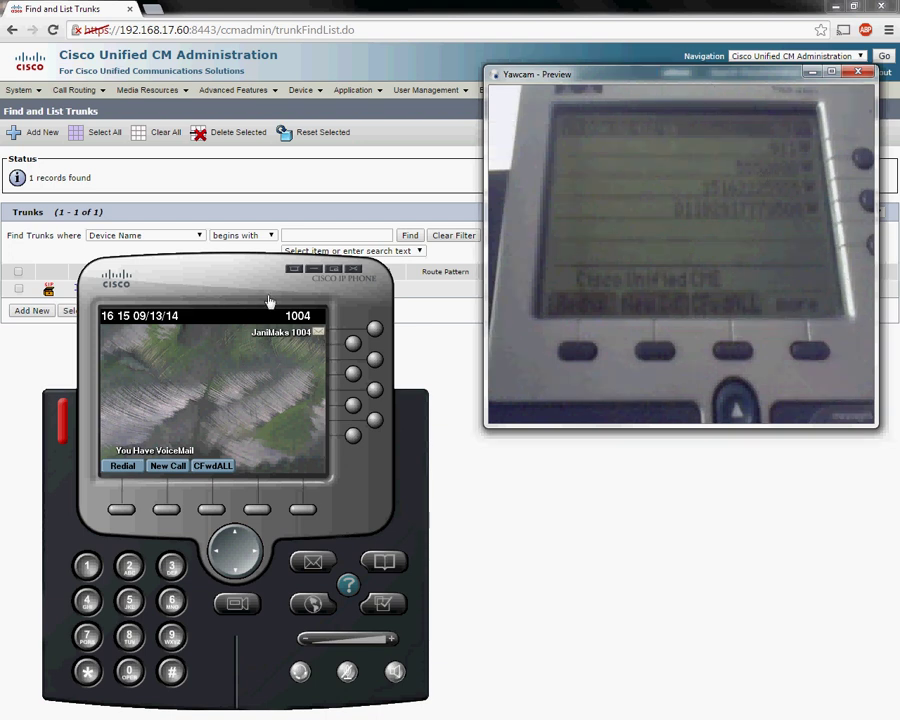
Dial 5552000 from extension 1004 on IP Communicator, then end the call
click(130, 601)
click(130, 601)
double_click(160, 360)
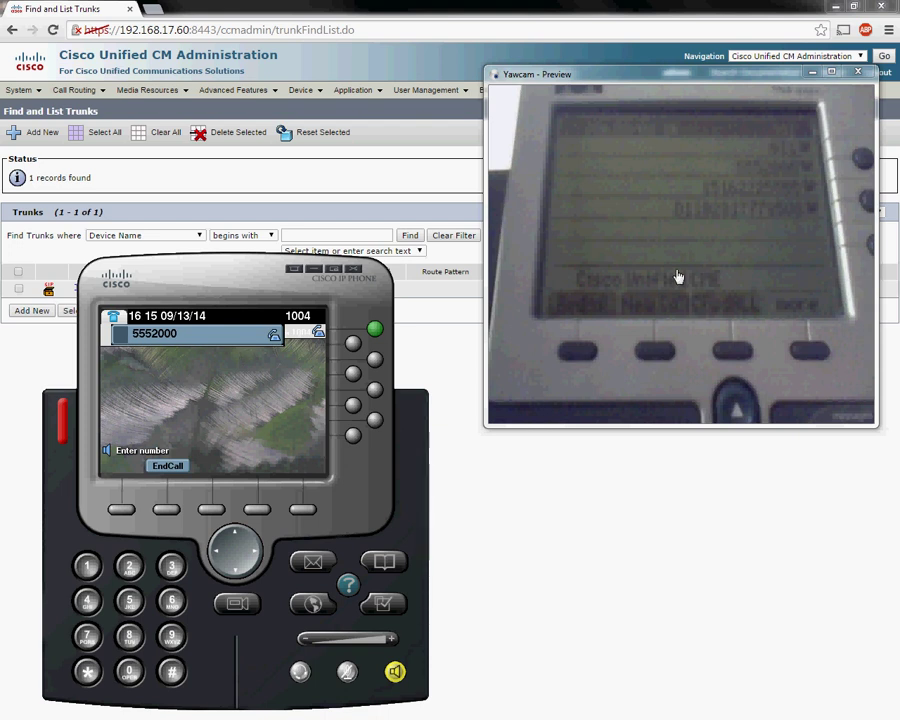
click(164, 509)
click(130, 160)
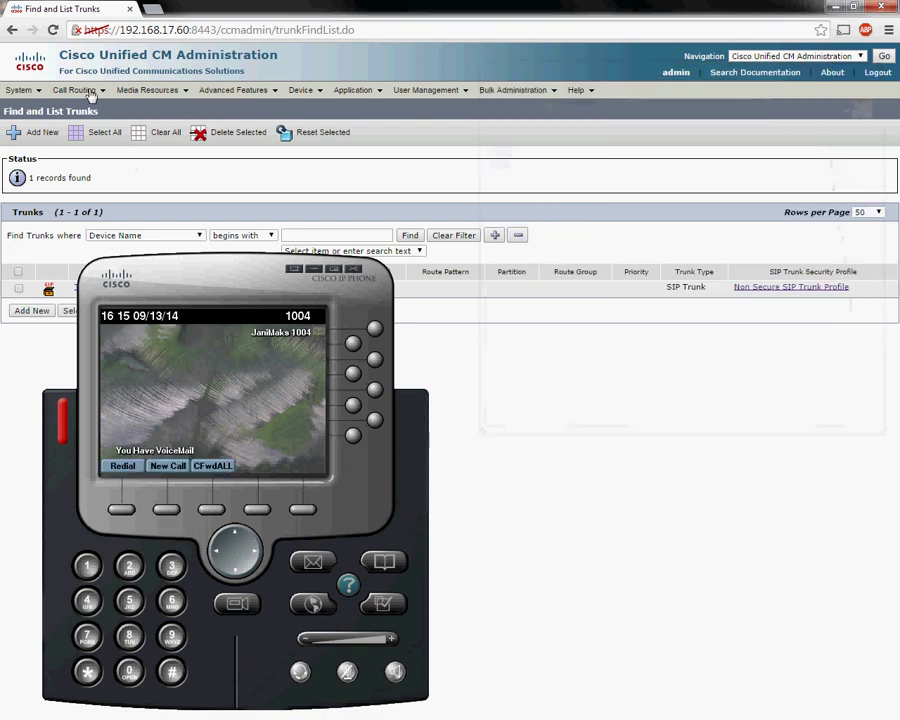
Open the route pattern list, add a new route pattern, and enter 555XXXX
mouse_move(70, 90)
mouse_move(116, 157)
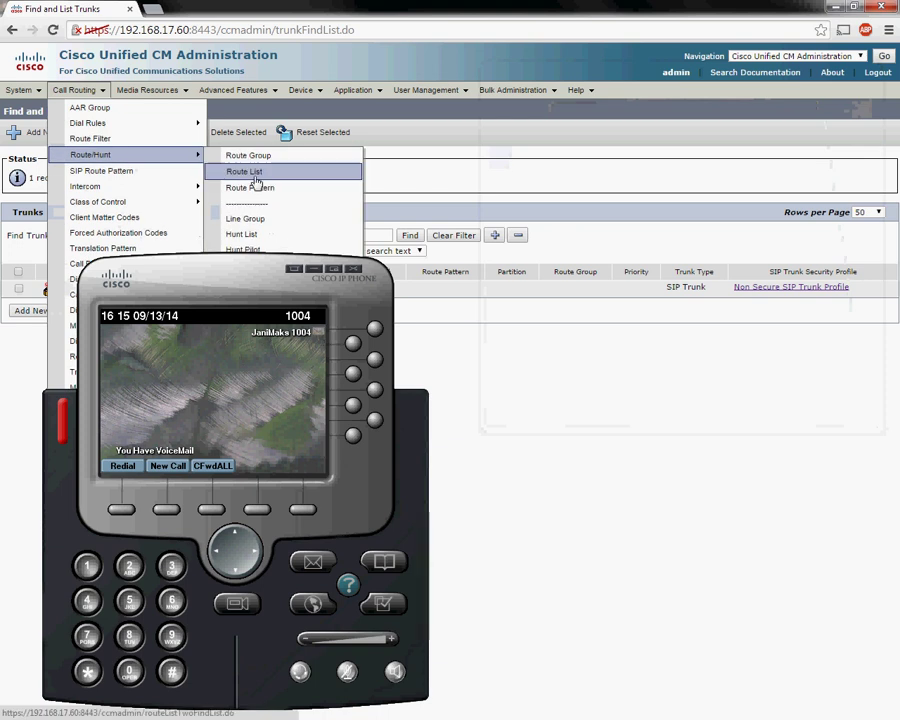
click(227, 186)
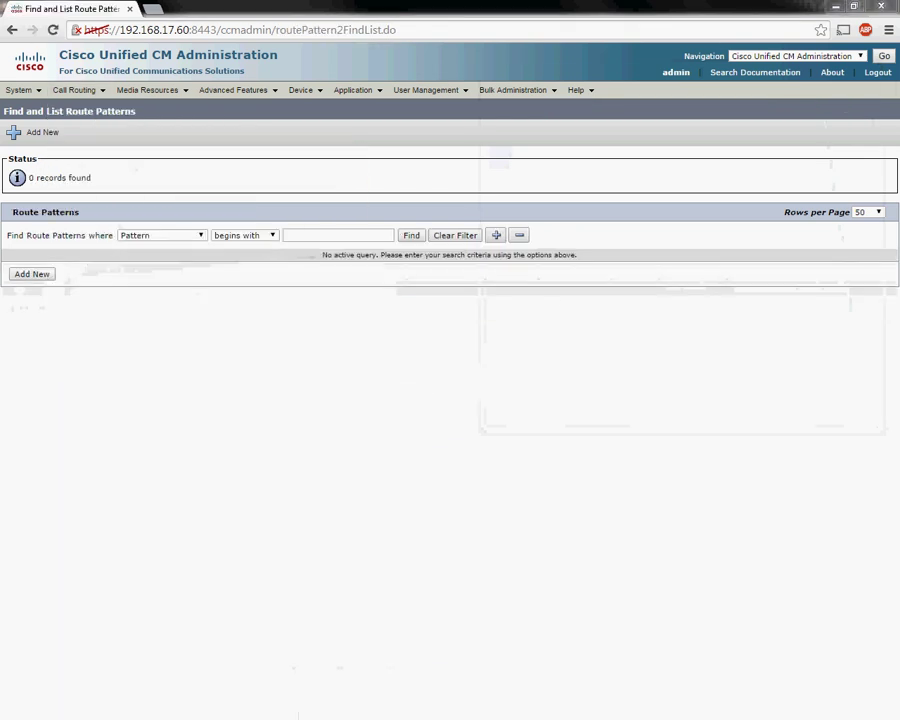
click(412, 238)
click(32, 274)
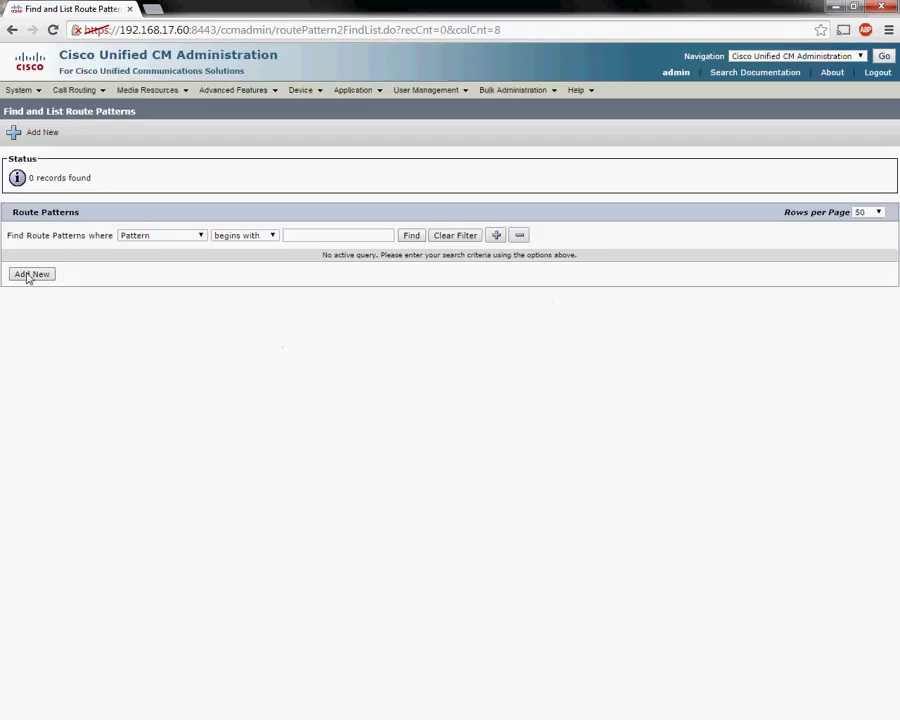
click(221, 232)
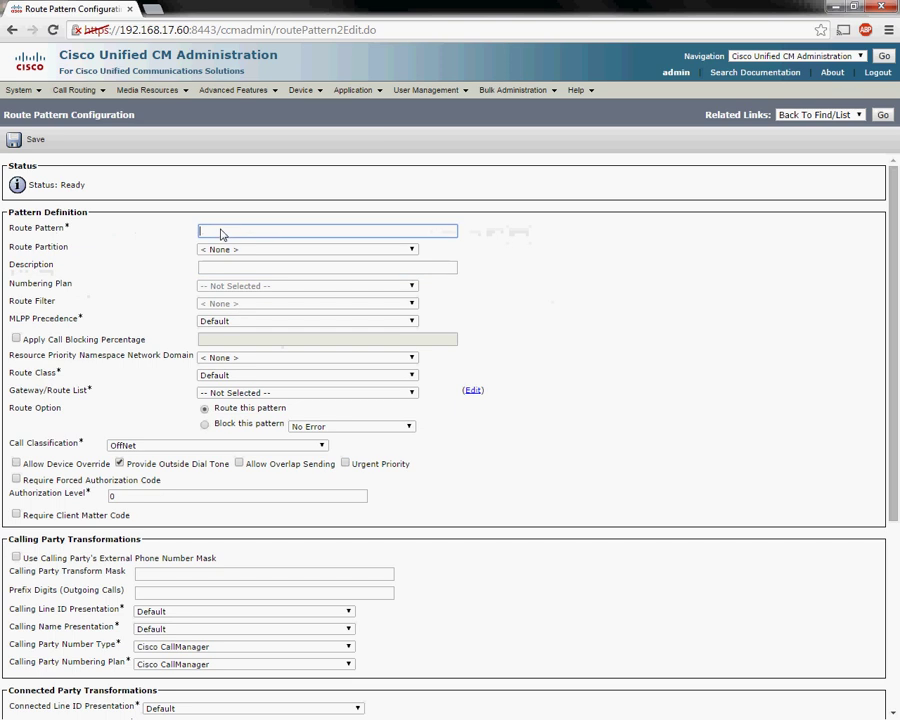
text(555)
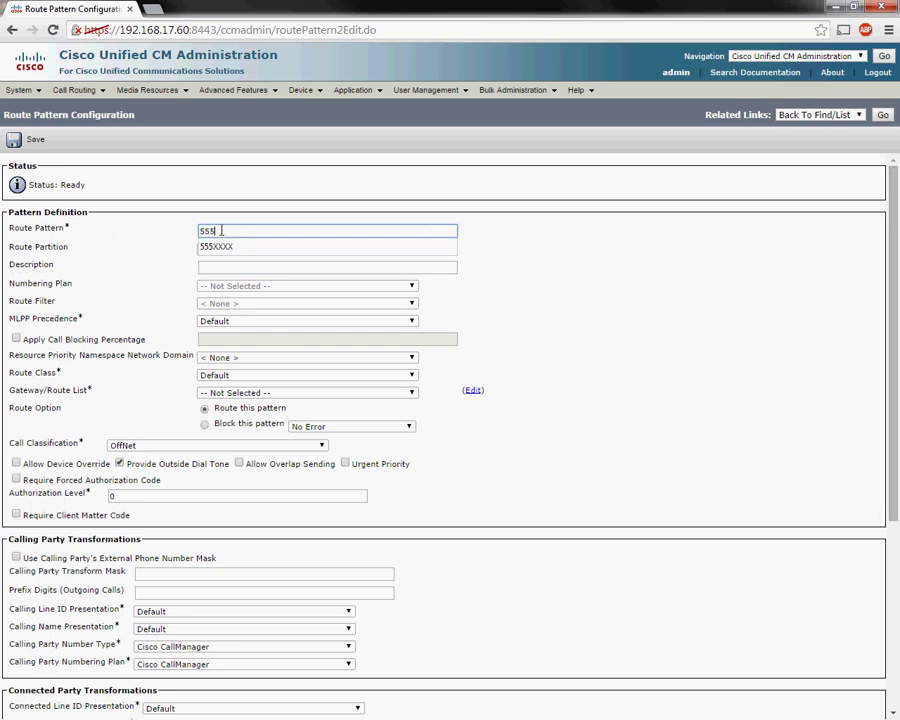
click(221, 247)
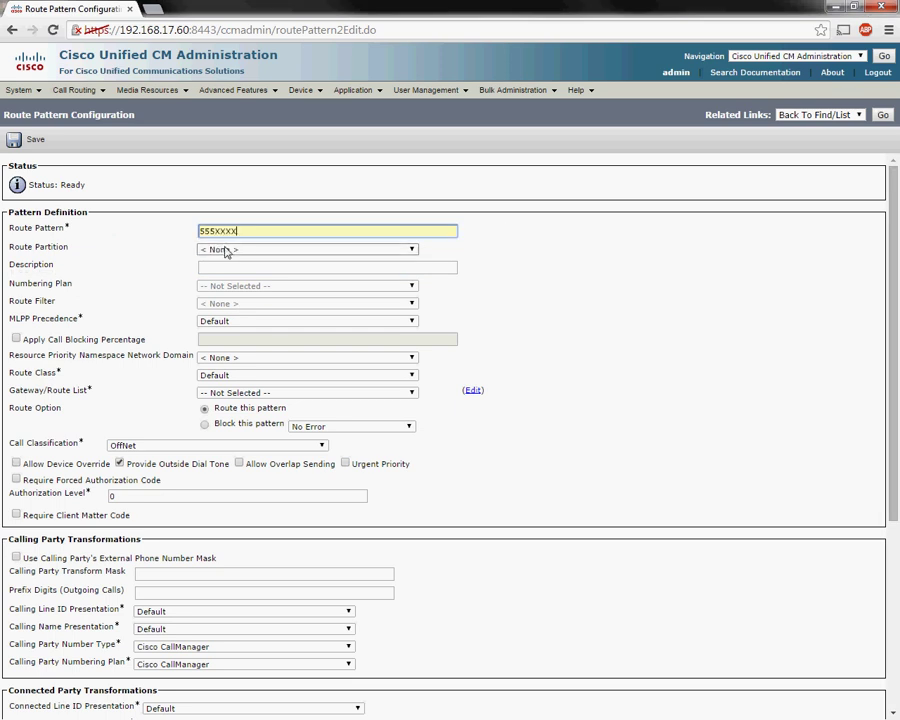
Put the pattern in partition NY-Site, route it to TrunkToCUBE, and save it
click(226, 249)
click(238, 282)
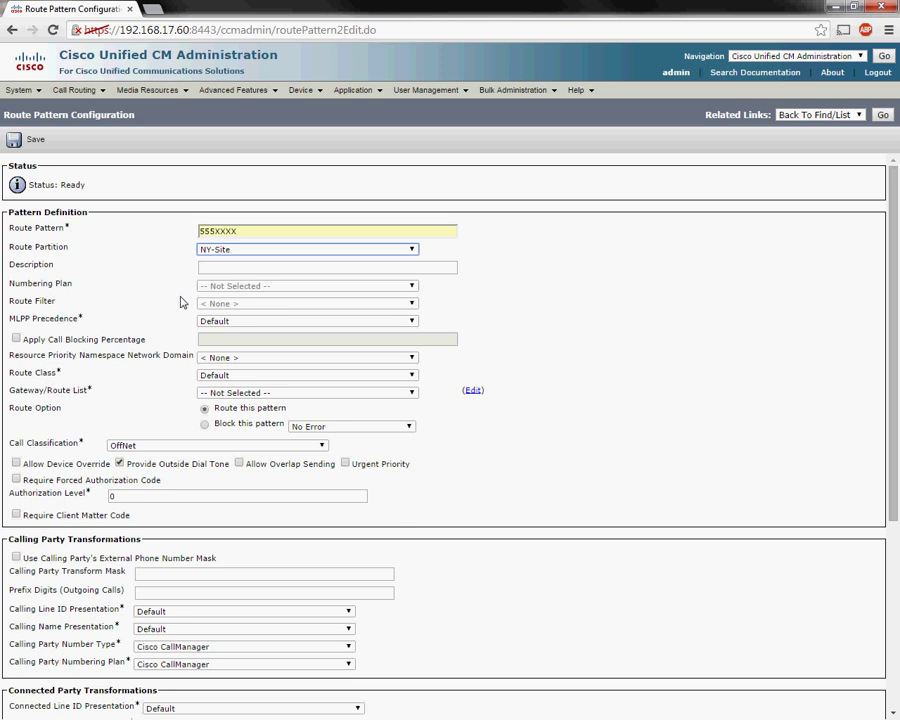
click(231, 395)
click(231, 423)
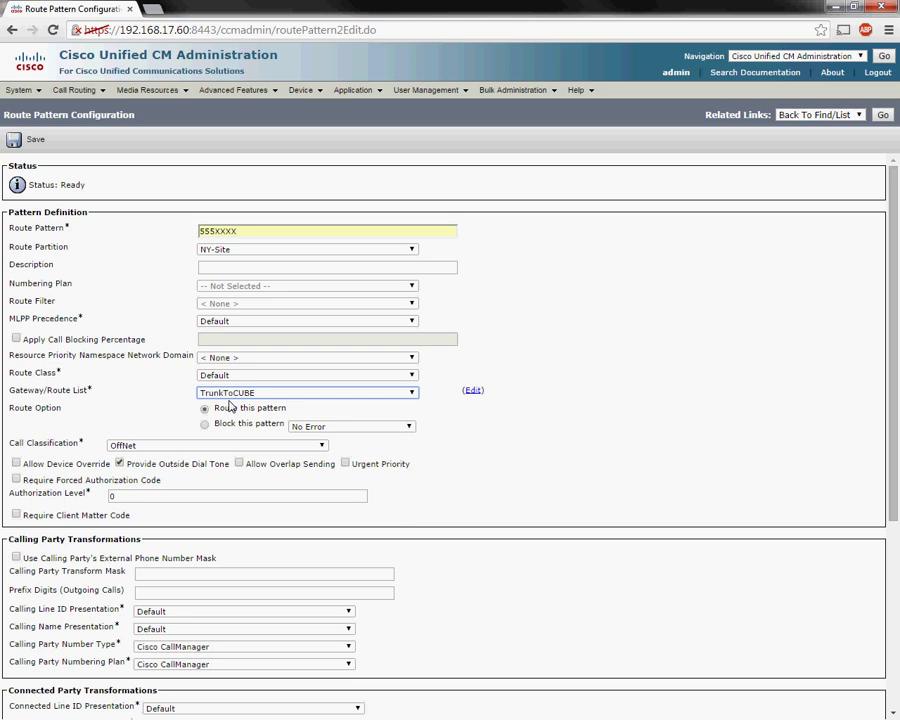
click(34, 141)
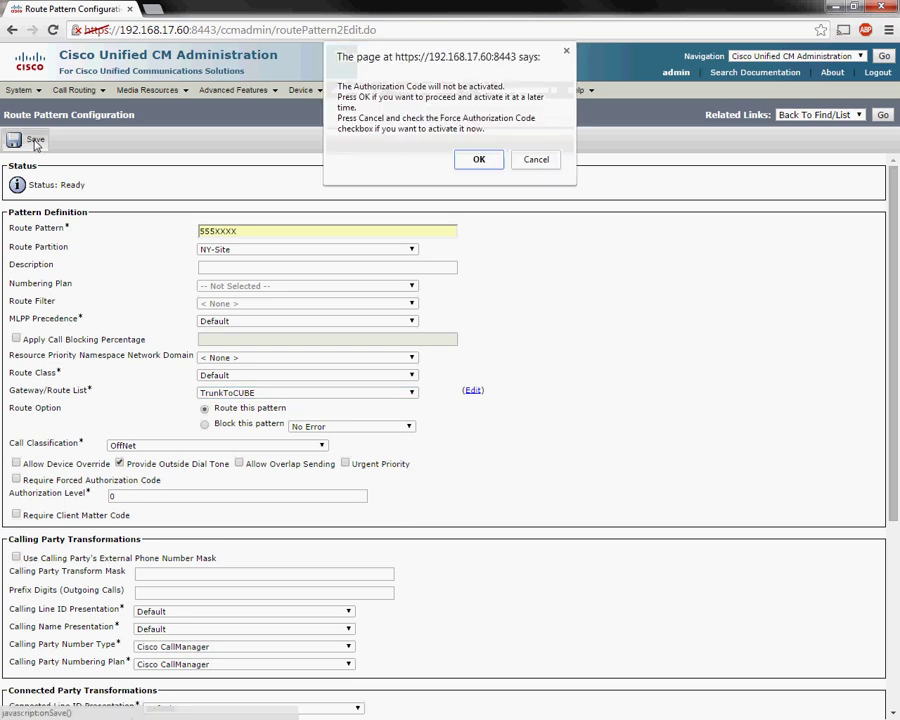
click(492, 160)
click(531, 152)
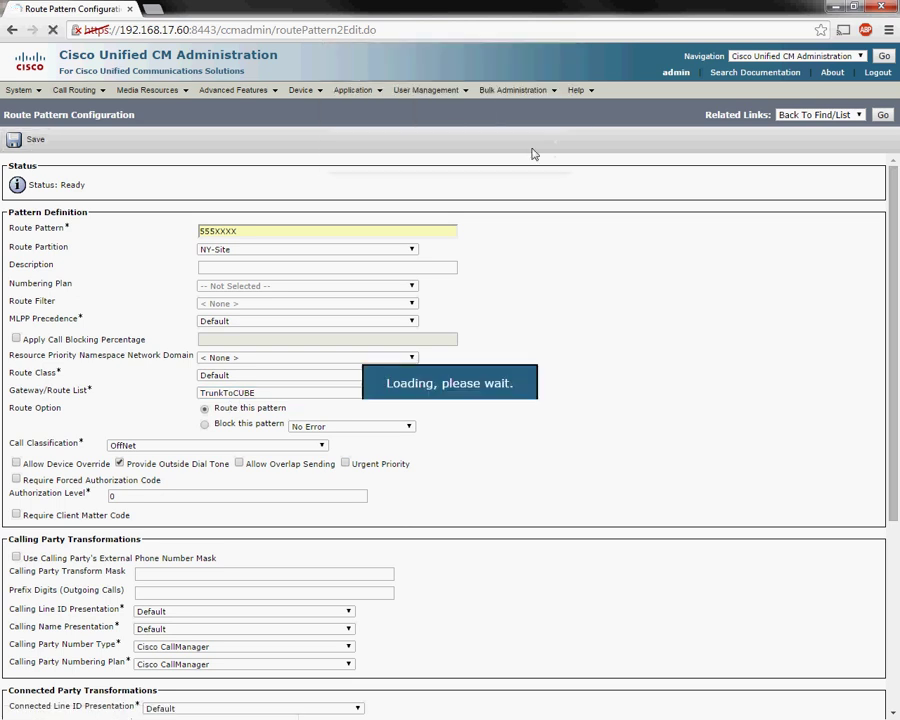
click(882, 115)
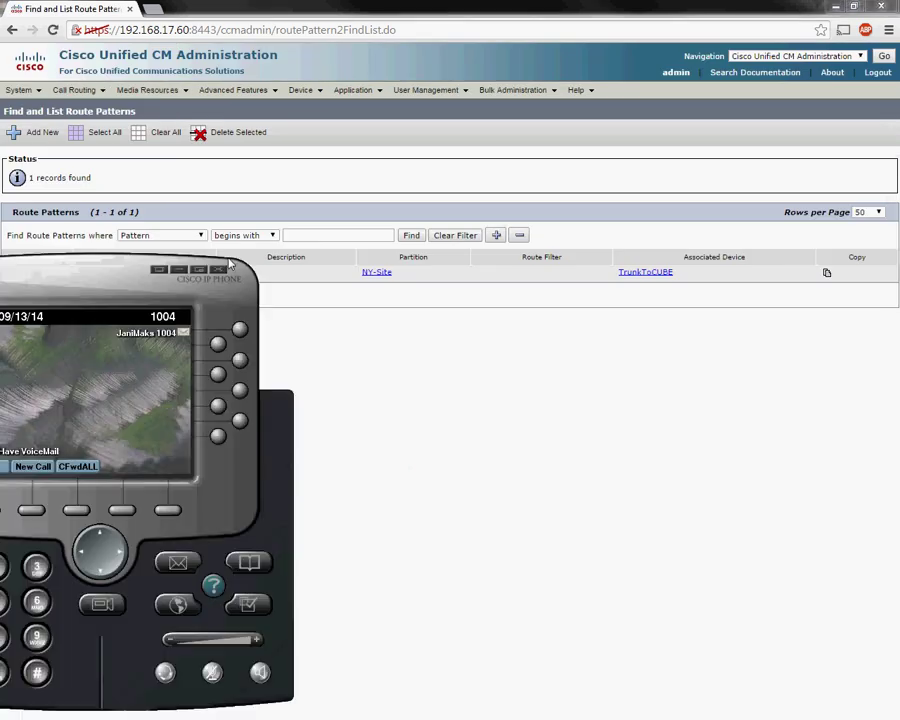
Redial 5552000 from the softphone, hang up, and switch to the PuTTY router console
drag(230, 265, 423, 173)
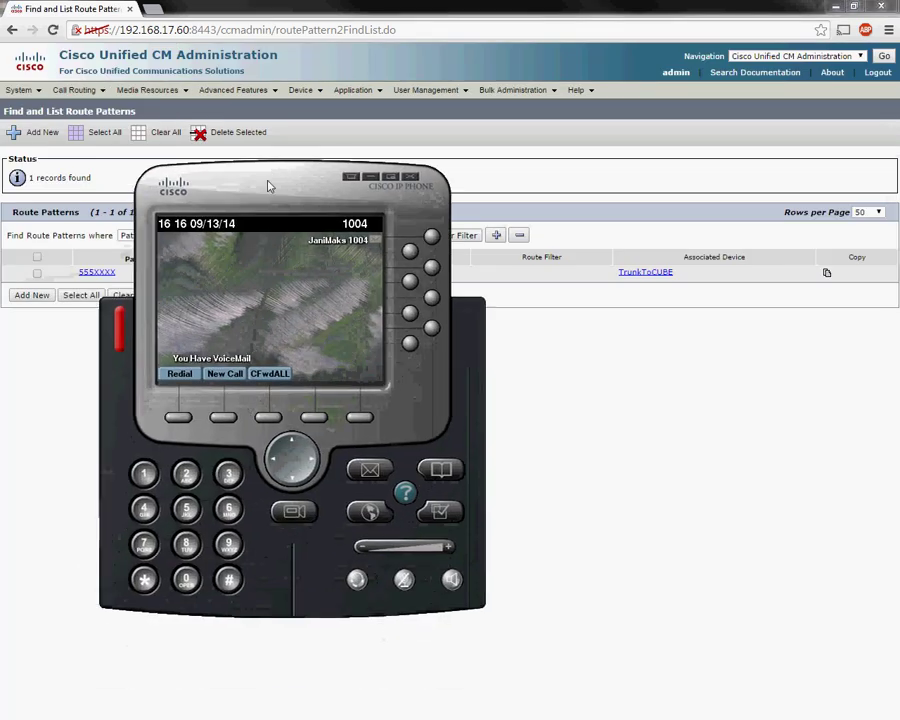
double_click(189, 510)
double_click(222, 266)
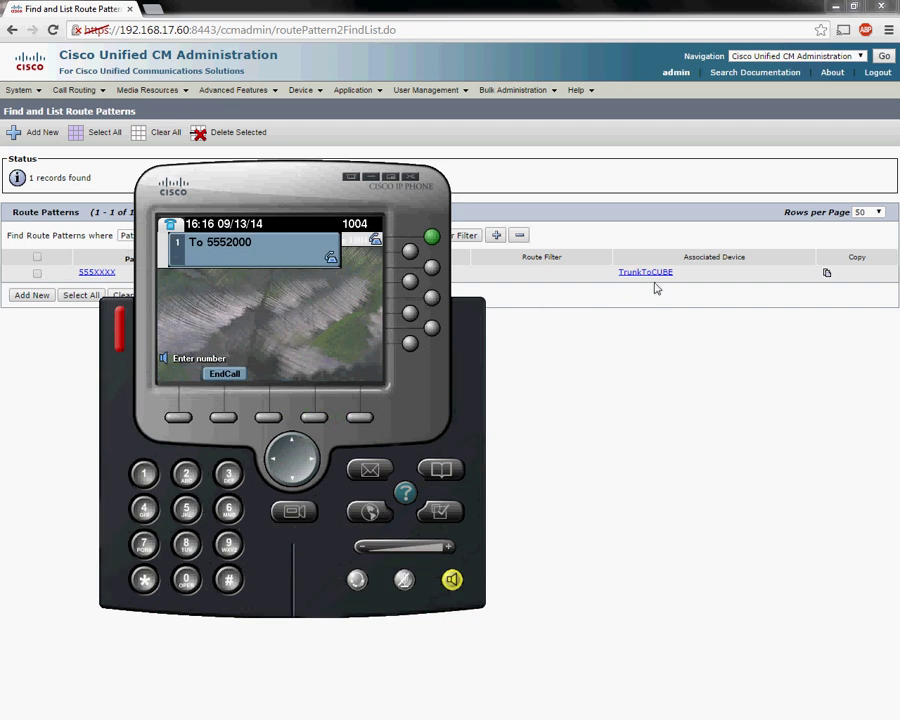
click(224, 418)
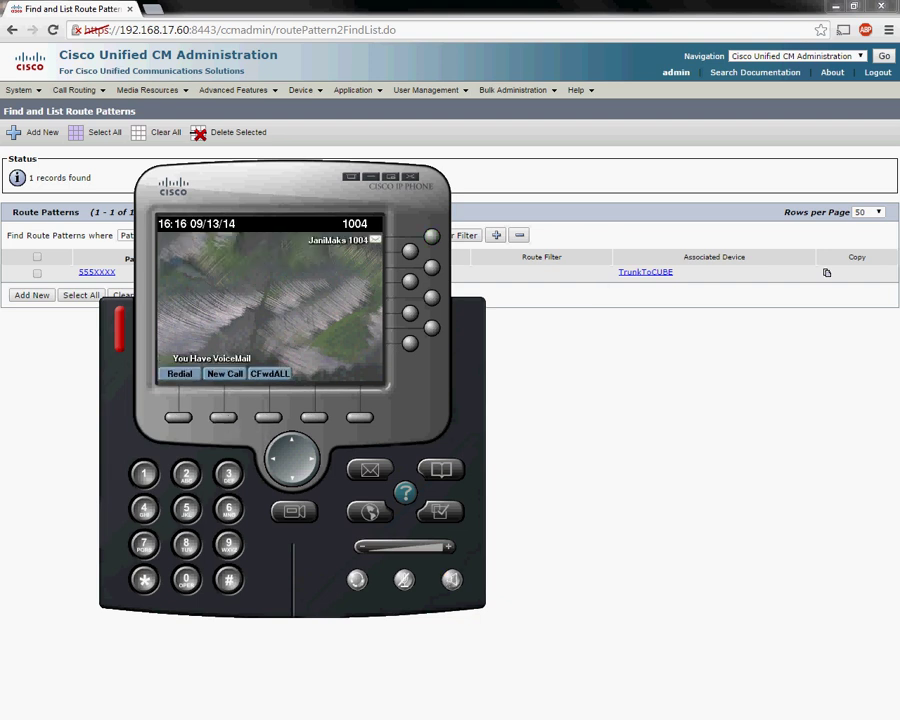
key(alt+Tab)
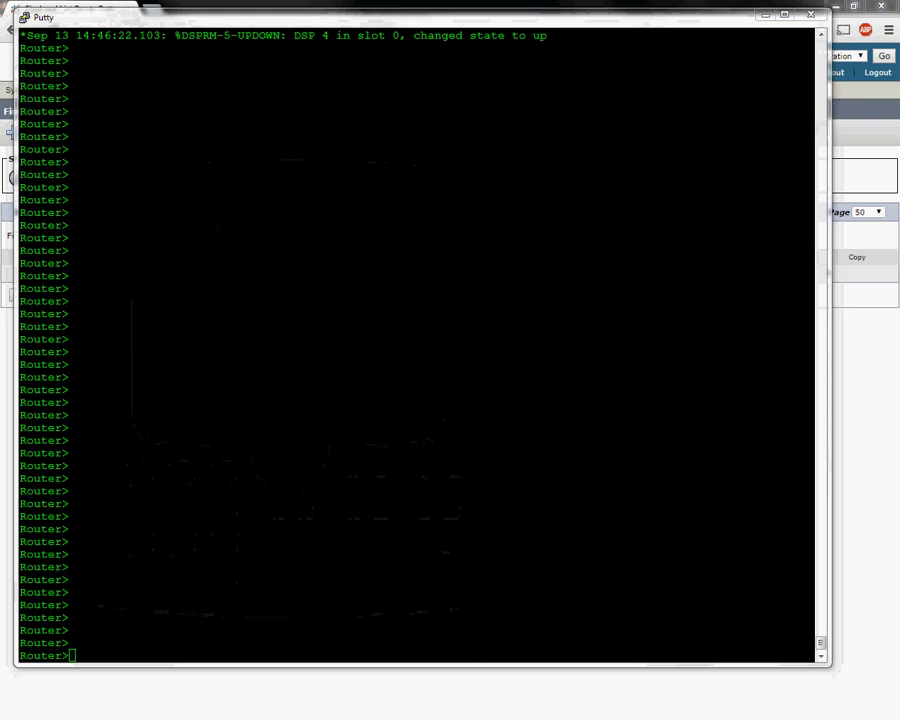
Enable privileged mode, list the full running config with sh run, then enter global configuration mode
text(en)
key(Return)
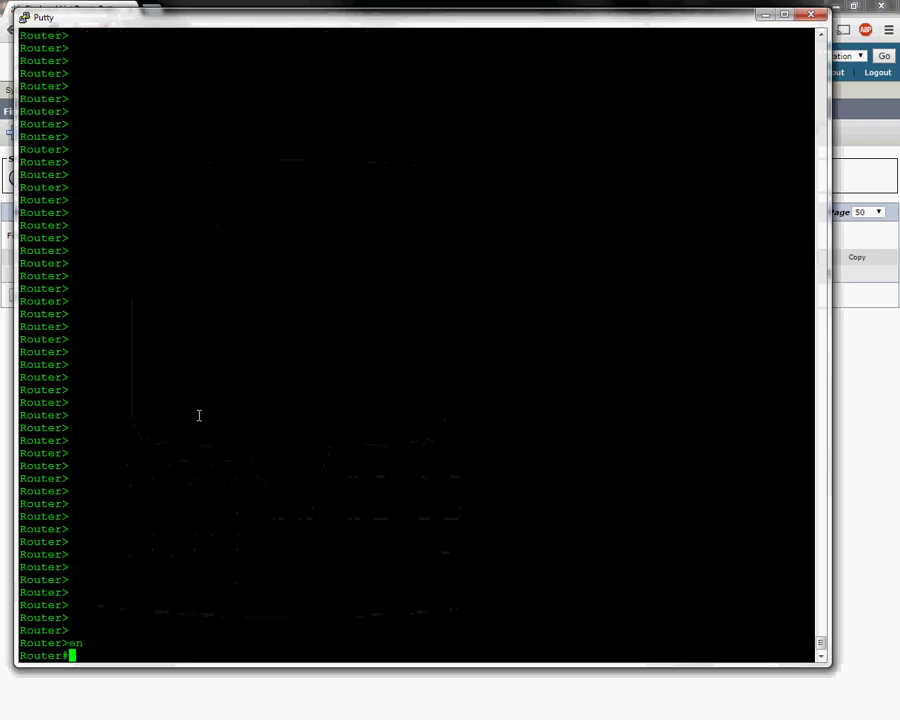
key(Return)
key(Return)
text(sh run)
key(Return)
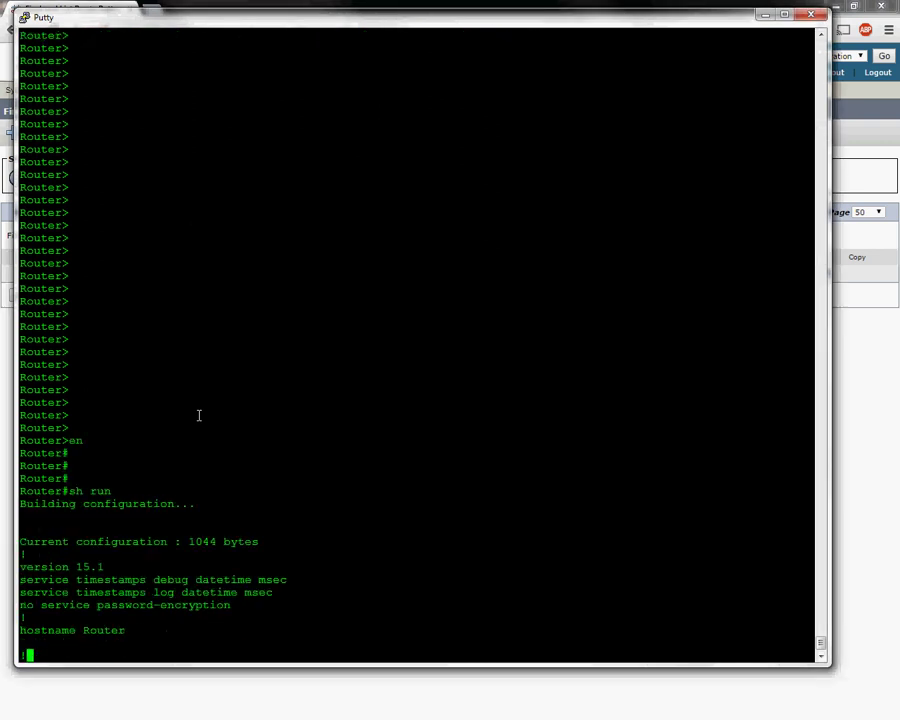
key(space)
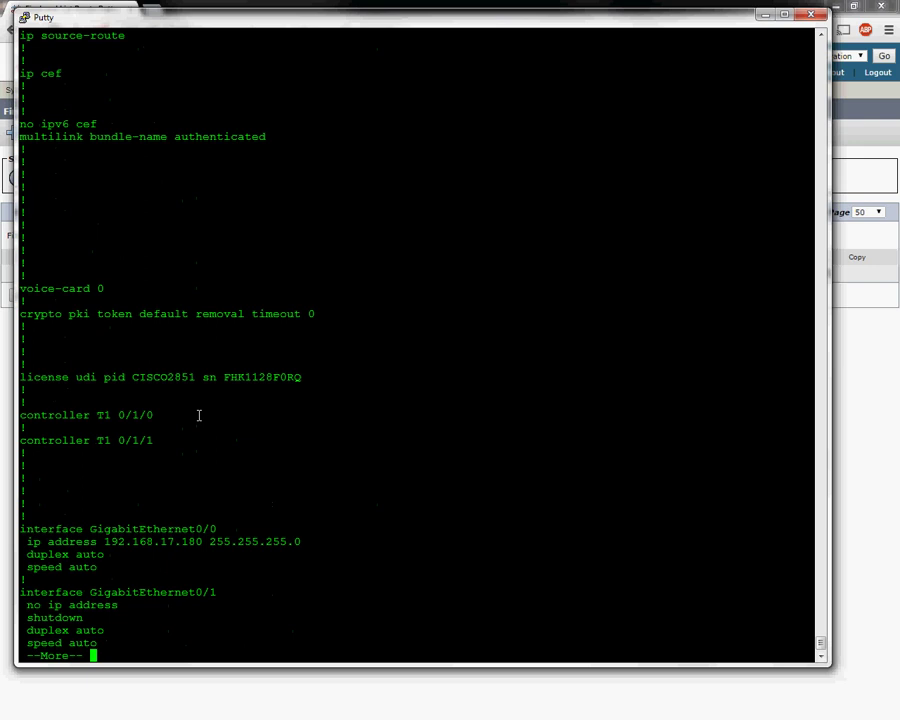
key(space)
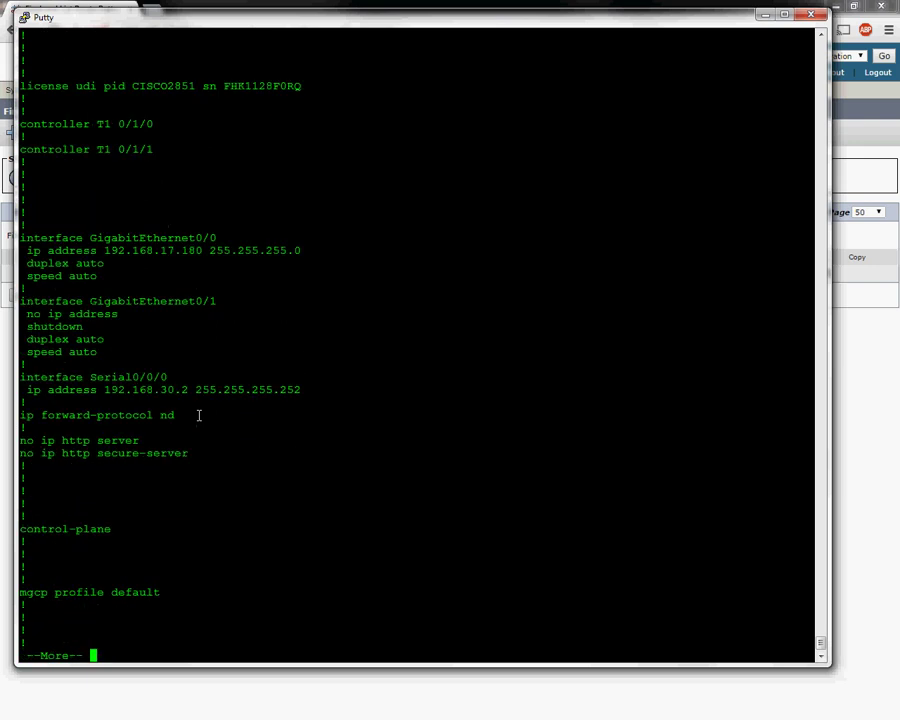
key(Return)
key(Return)
key(Return)
key(Return)
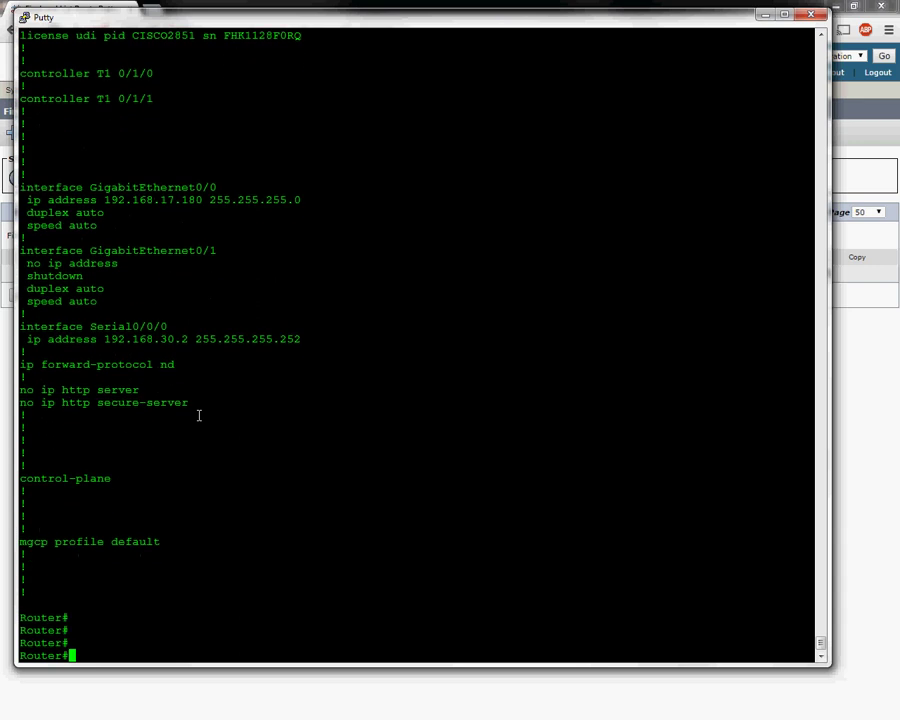
text(config t)
key(Return)
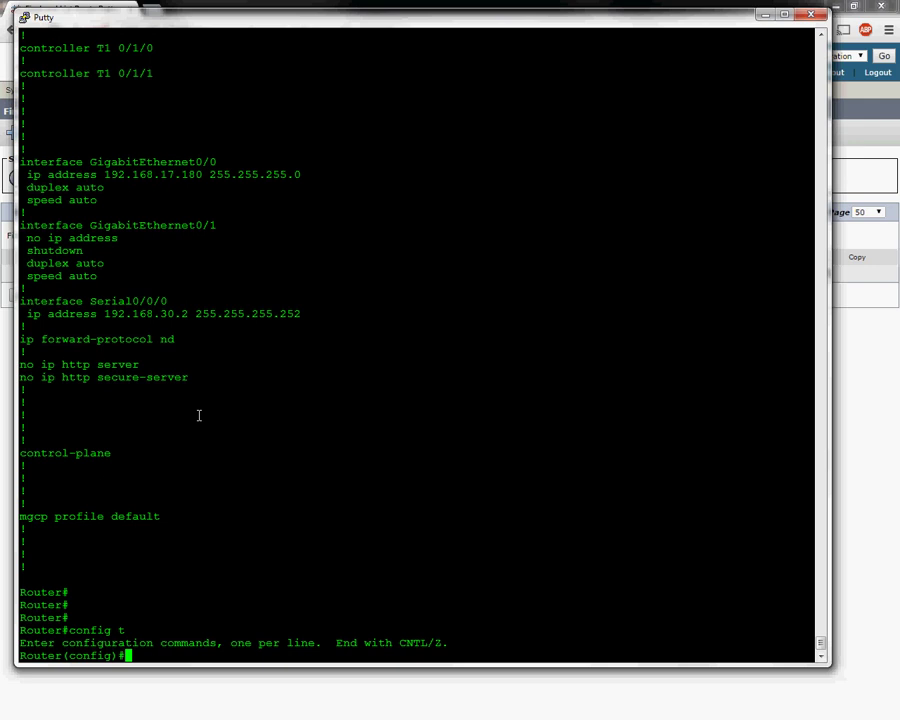
Rename the router to CUBE and enter voice service voip configuration
text(hostname CUBE)
key(Return)
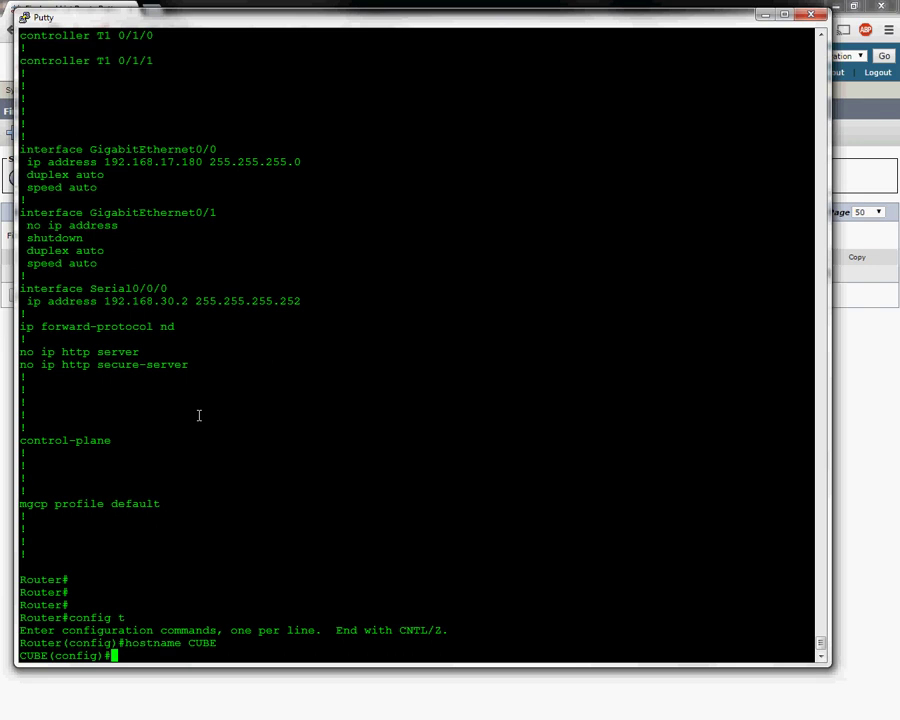
text(voice servic)
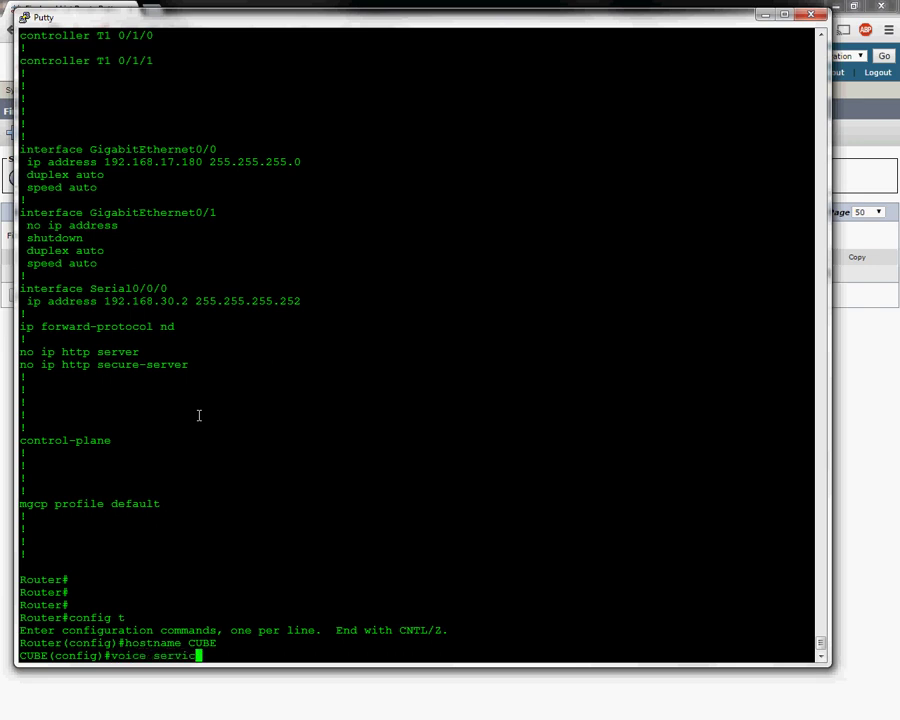
text(e voip)
key(Return)
Allow sip to sip and sip to h323 connections
text(allo)
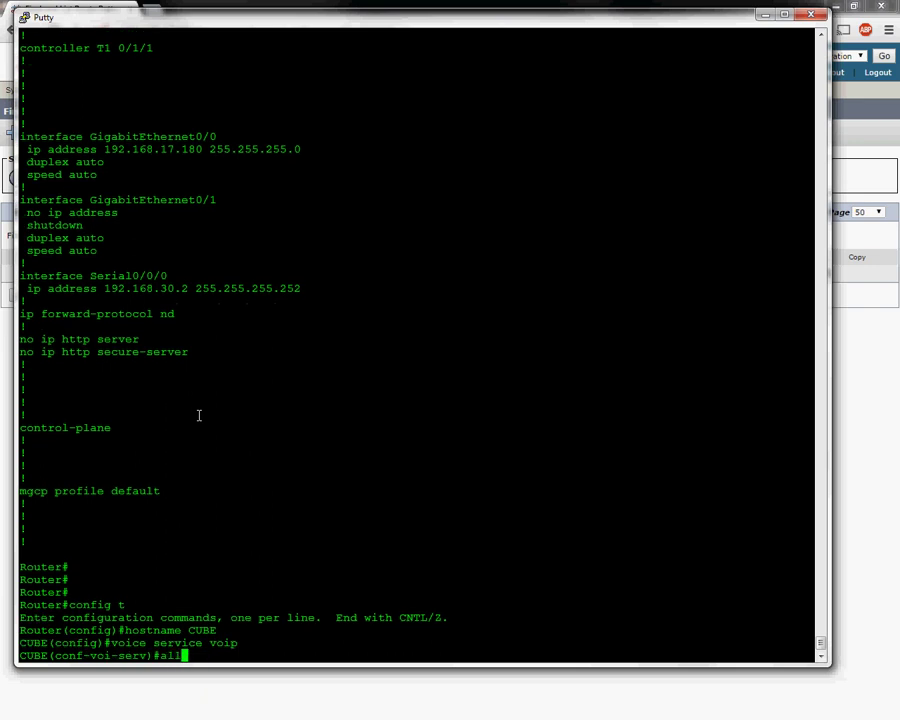
key(Tab)
text(sip to sip)
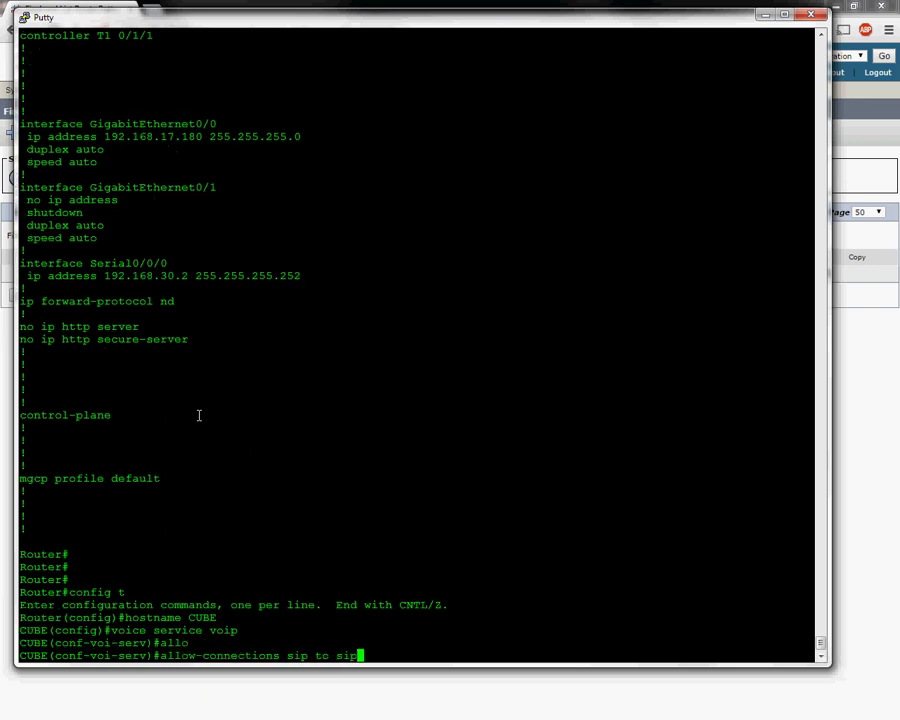
key(Return)
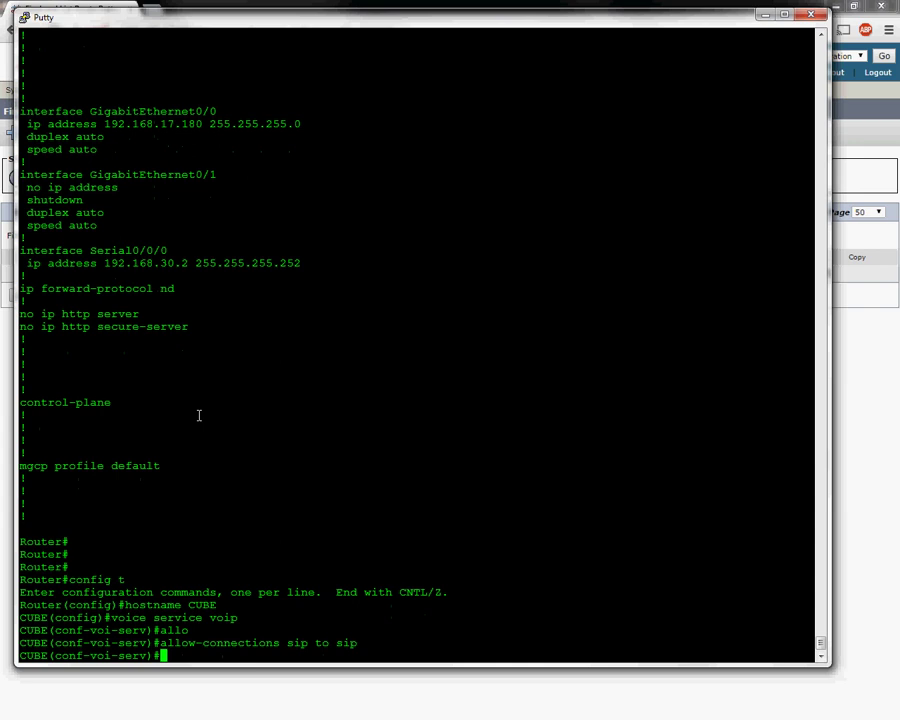
key(Up)
key(BackSpace)
key(BackSpace)
key(BackSpace)
text(h323)
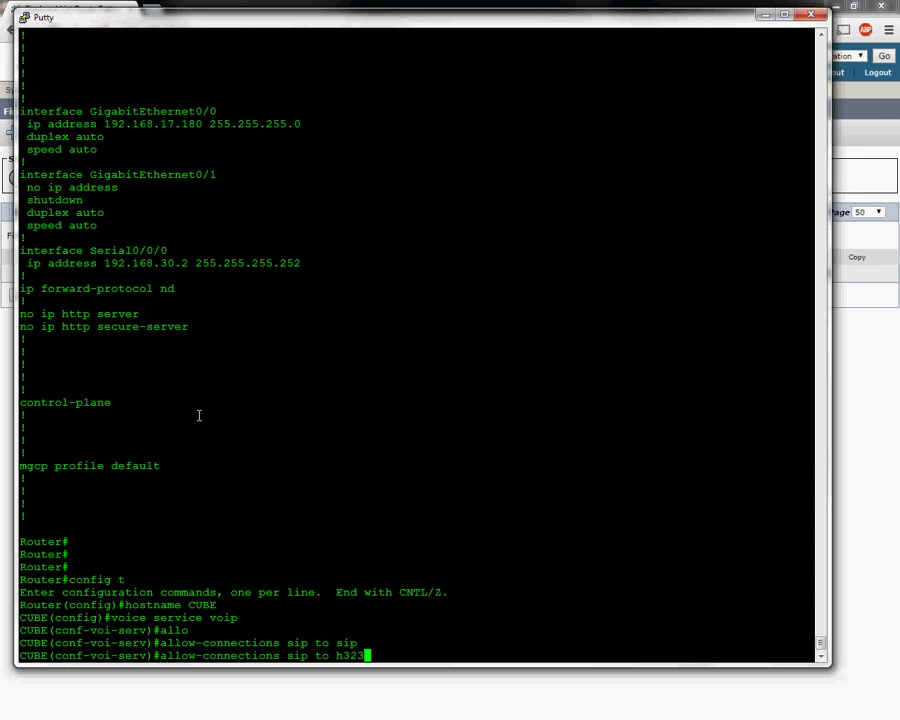
key(Return)
Allow h323 to h323 and h323 to sip connections, correcting the 'aip' typo
key(Up)
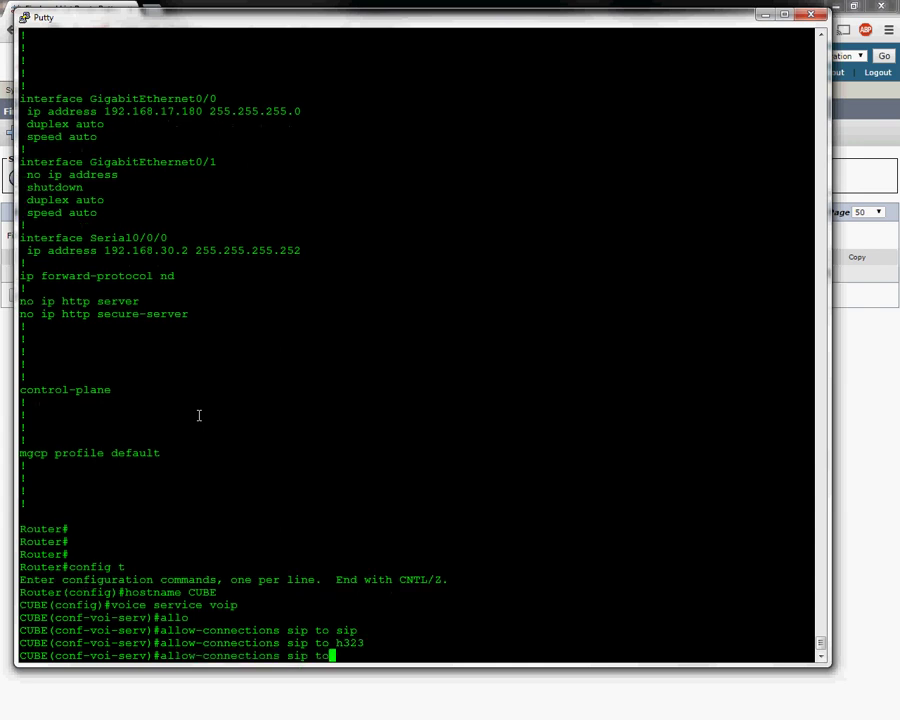
key(BackSpace)
key(BackSpace)
key(BackSpace)
key(BackSpace)
key(BackSpace)
key(BackSpace)
key(BackSpace)
key(BackSpace)
key(BackSpace)
key(BackSpace)
key(BackSpace)
text(h323 to h)
key(Tab)
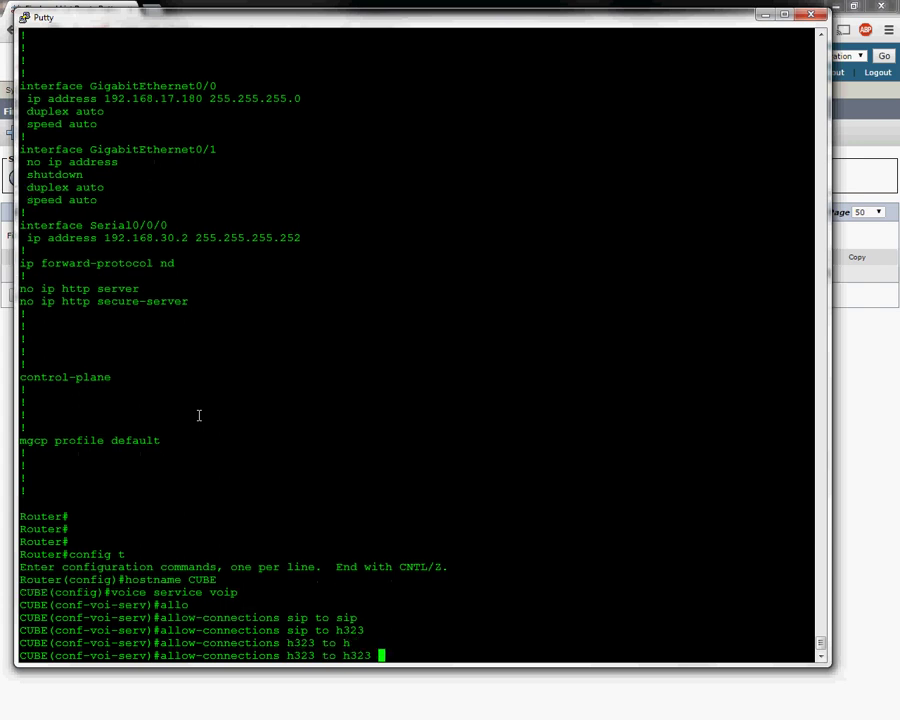
key(Return)
key(Up)
key(BackSpace)
key(BackSpace)
key(BackSpace)
key(BackSpace)
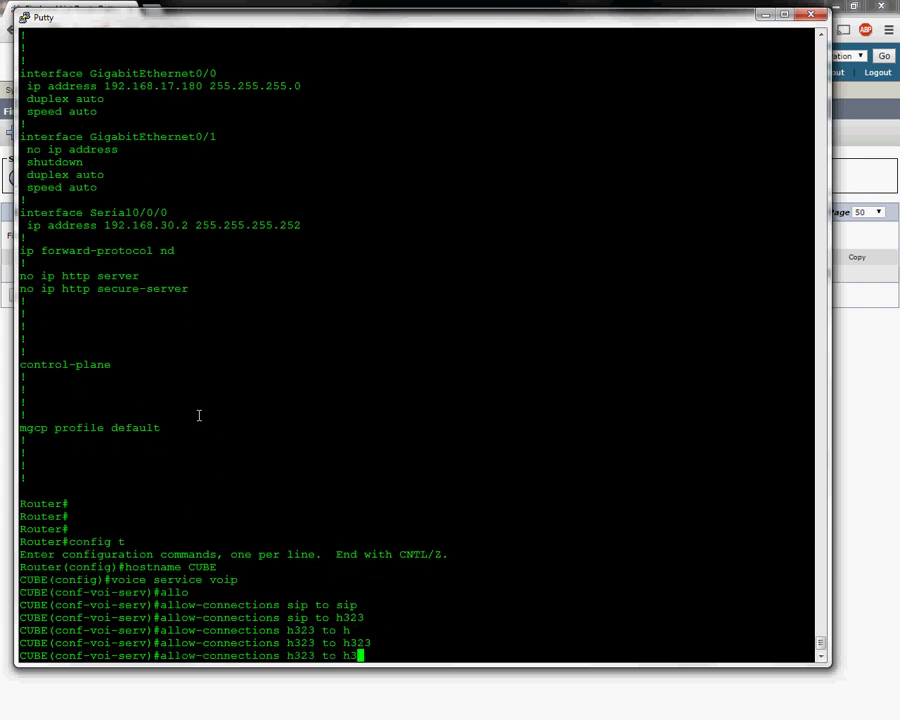
text(sip)
key(Return)
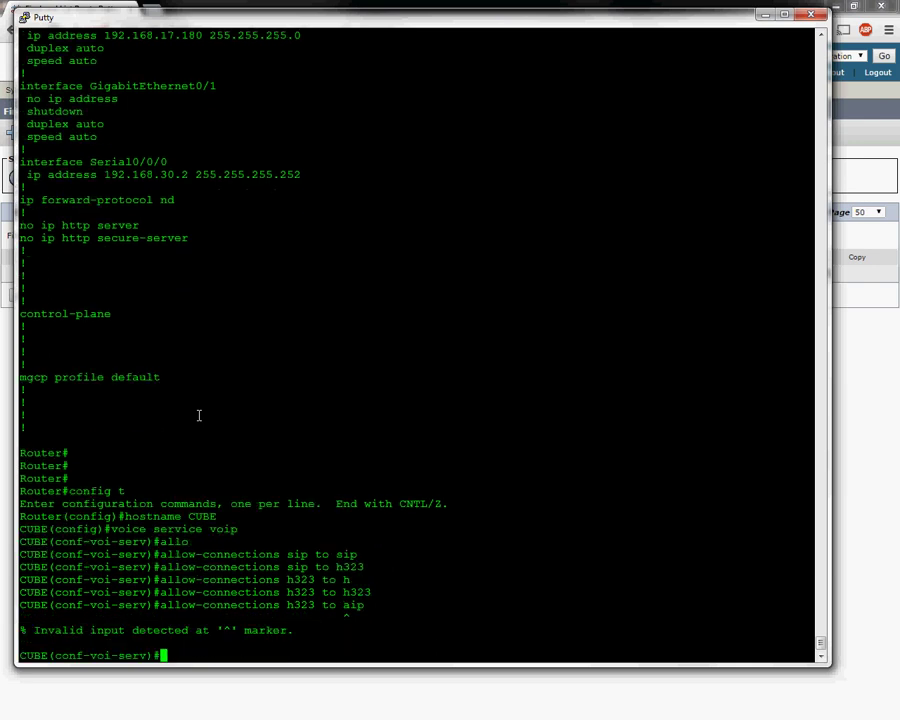
key(Up)
key(Left)
key(Left)
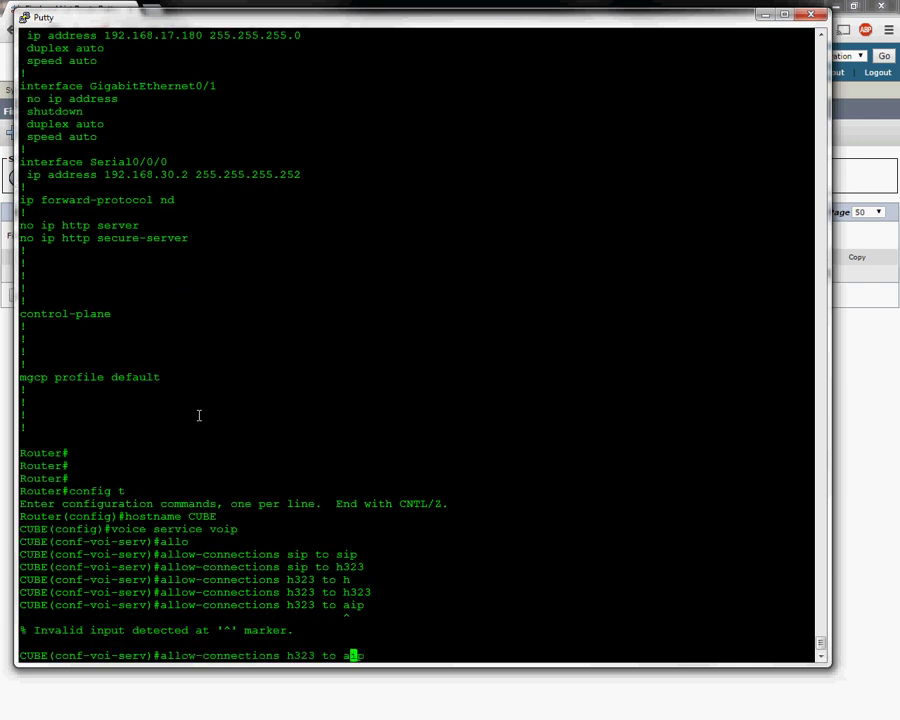
key(Return)
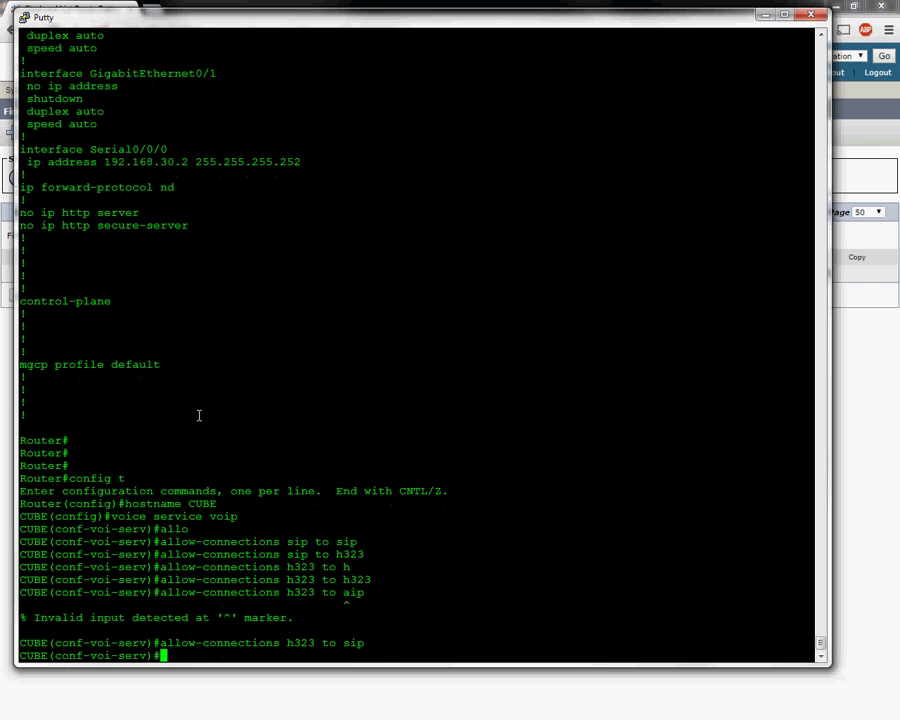
key(Return)
key(Return)
key(Return)
key(Return)
key(Return)
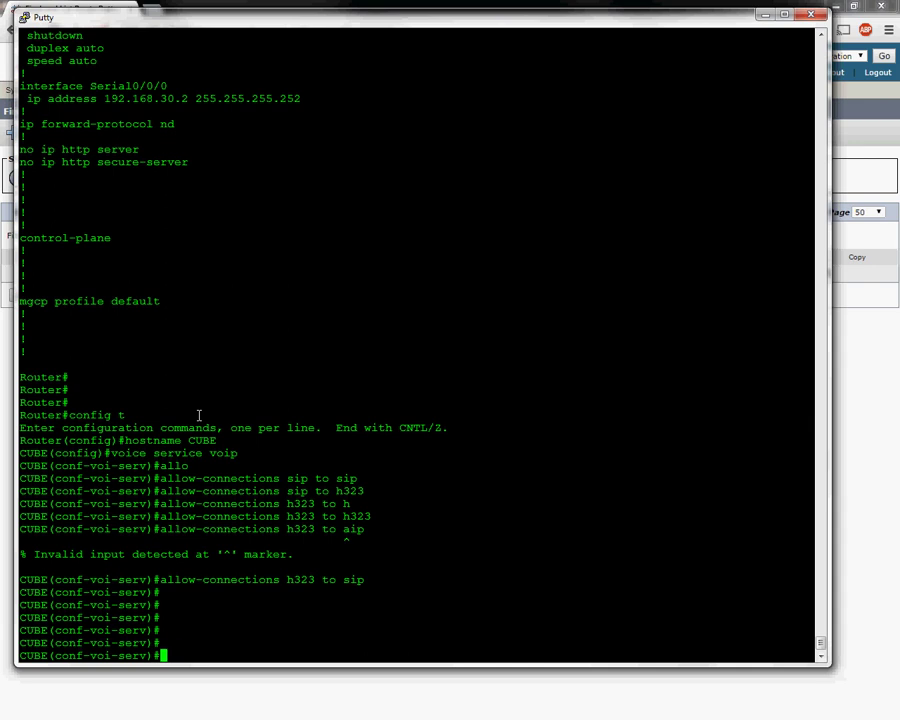
Run 'do sh ver' and highlight the image name c2800nm-ipvoicek9-mz.151-4.M8.bin
text(do sh ver)
key(Return)
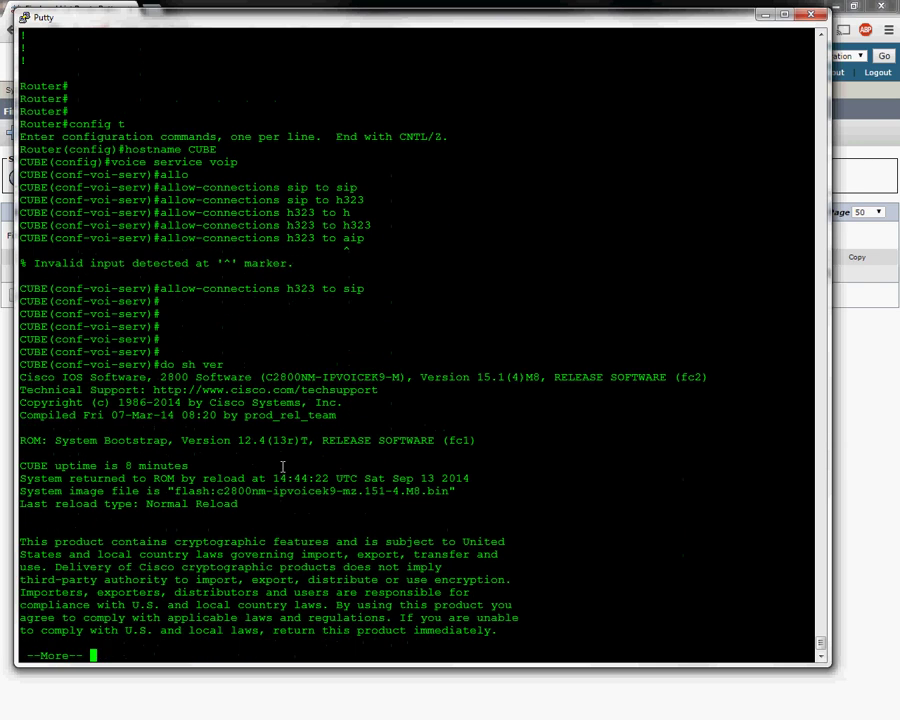
key(q)
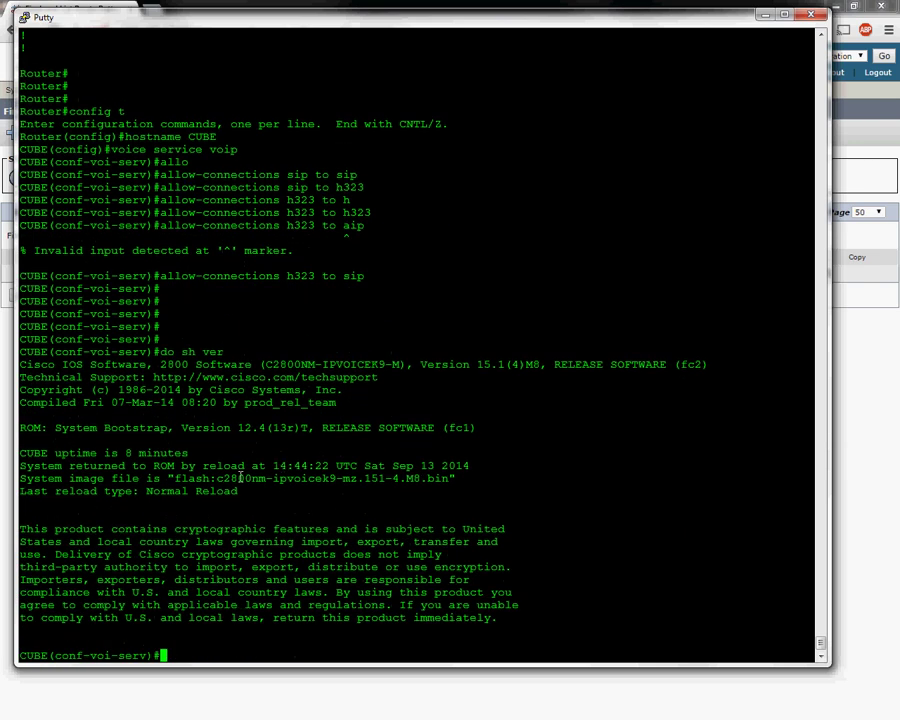
drag(218, 478, 451, 480)
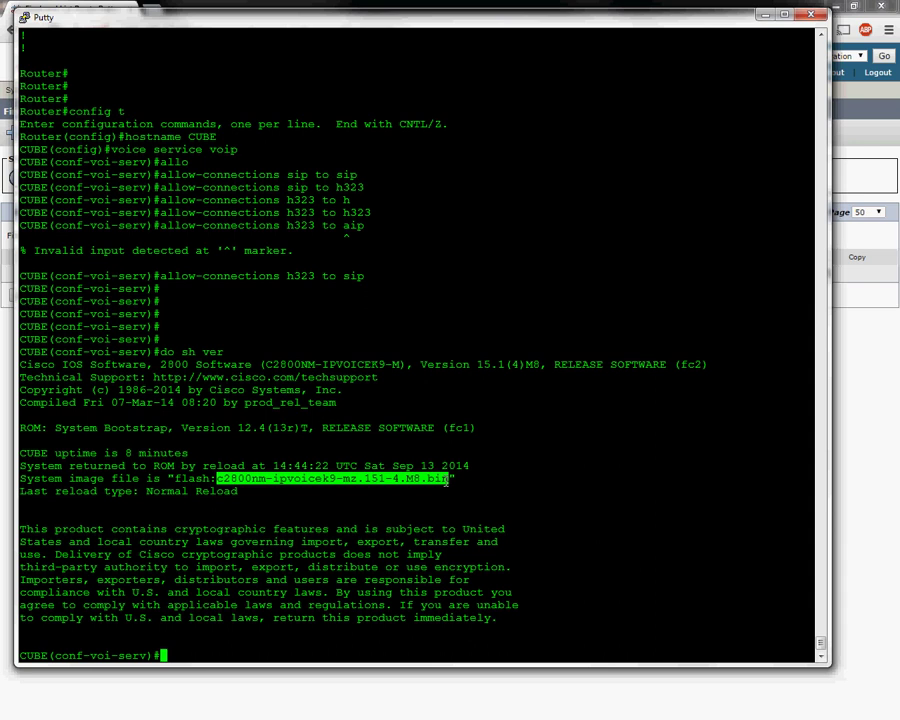
click(379, 478)
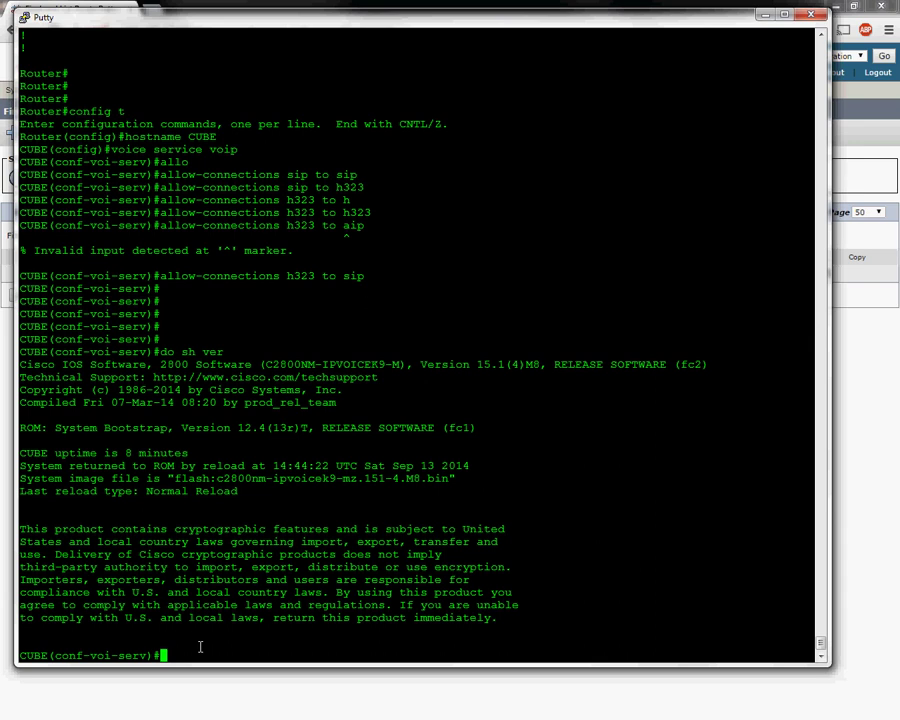
Add 192.168.17.60 and 192.168.30.1 to the ip address trusted list
text(ip addre)
key(Tab)
text(tr)
key(Tab)
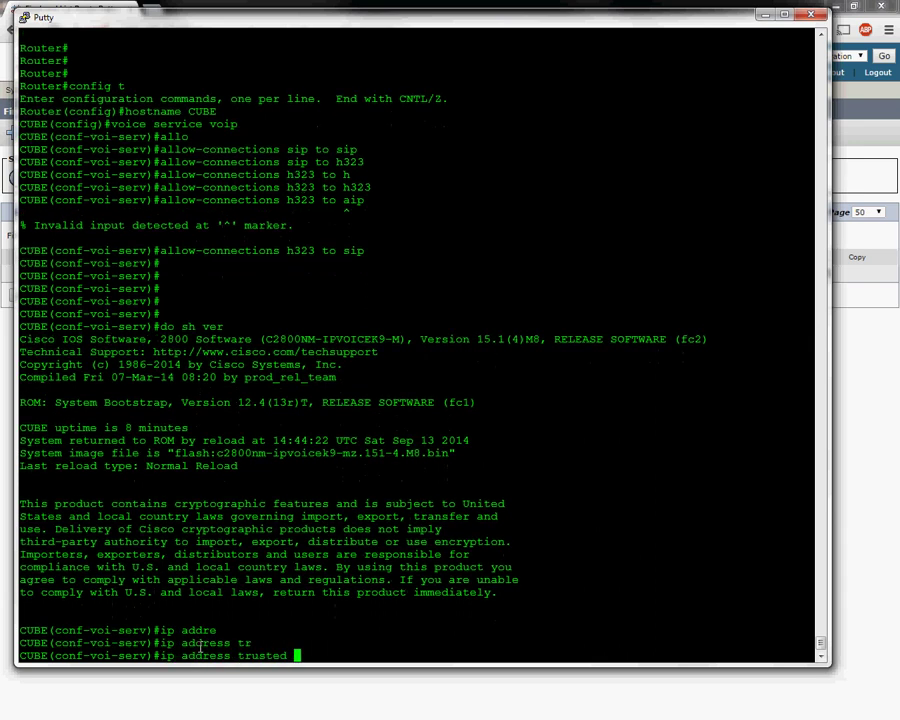
text(list)
key(Return)
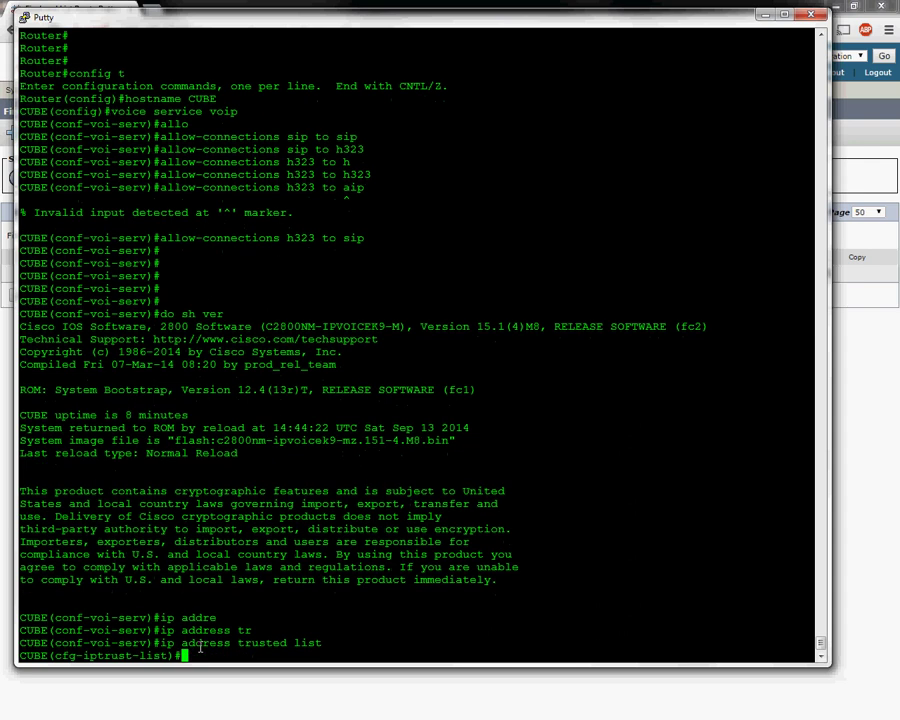
text(ipv4 192.168.17.)
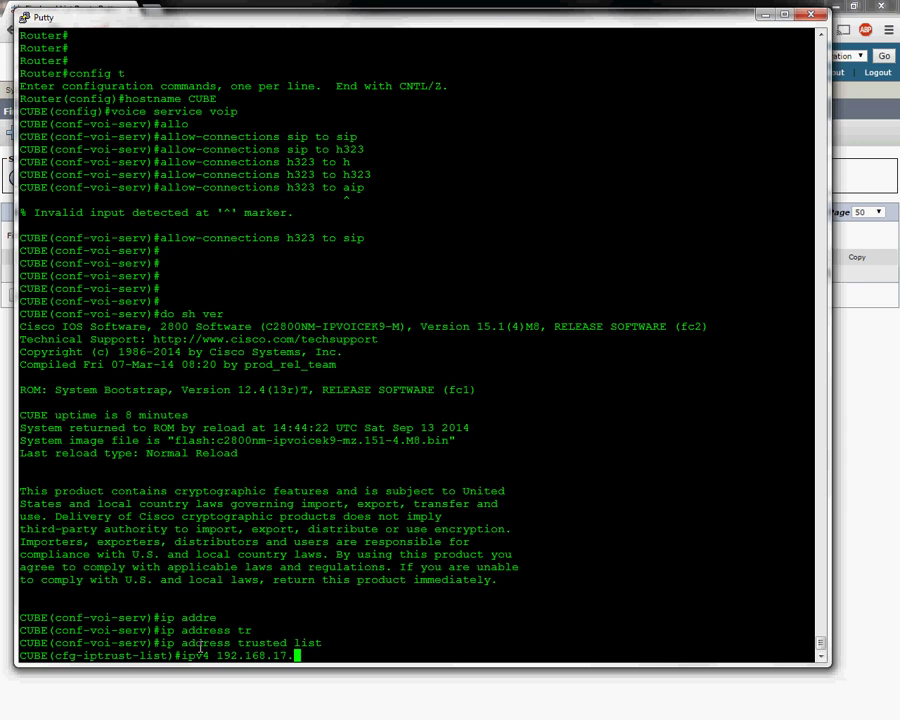
text(60)
key(Return)
text(ipv4:)
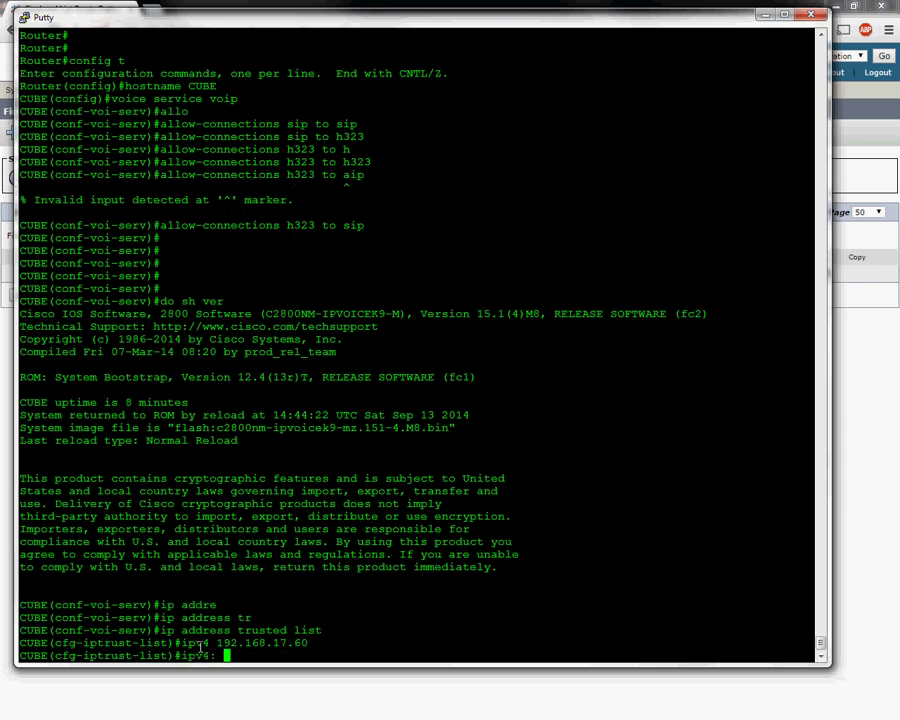
key(BackSpace)
key(BackSpace)
text(192.168.30.1)
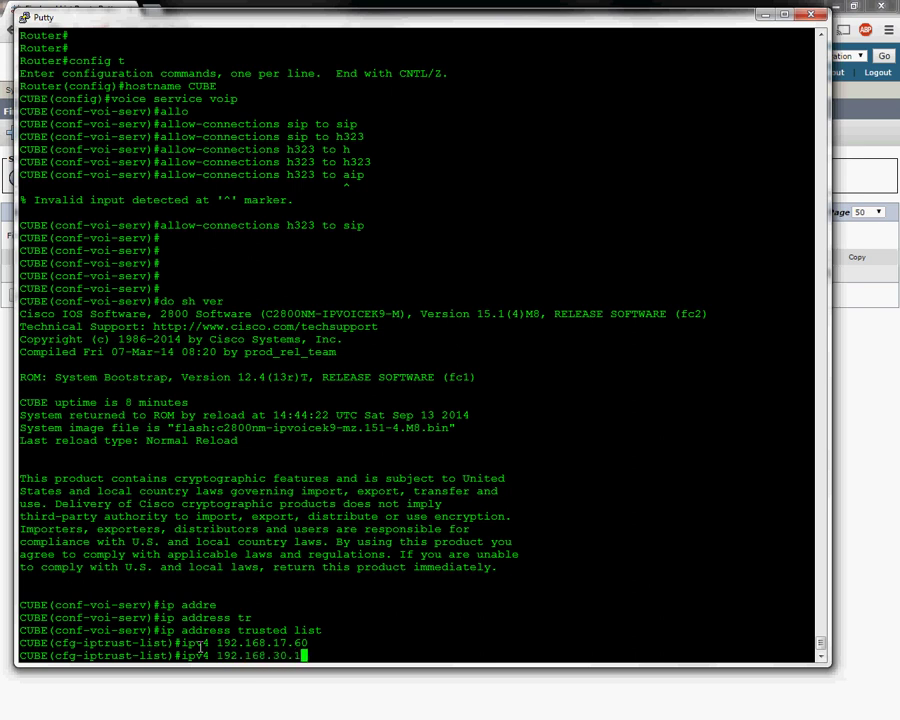
key(Return)
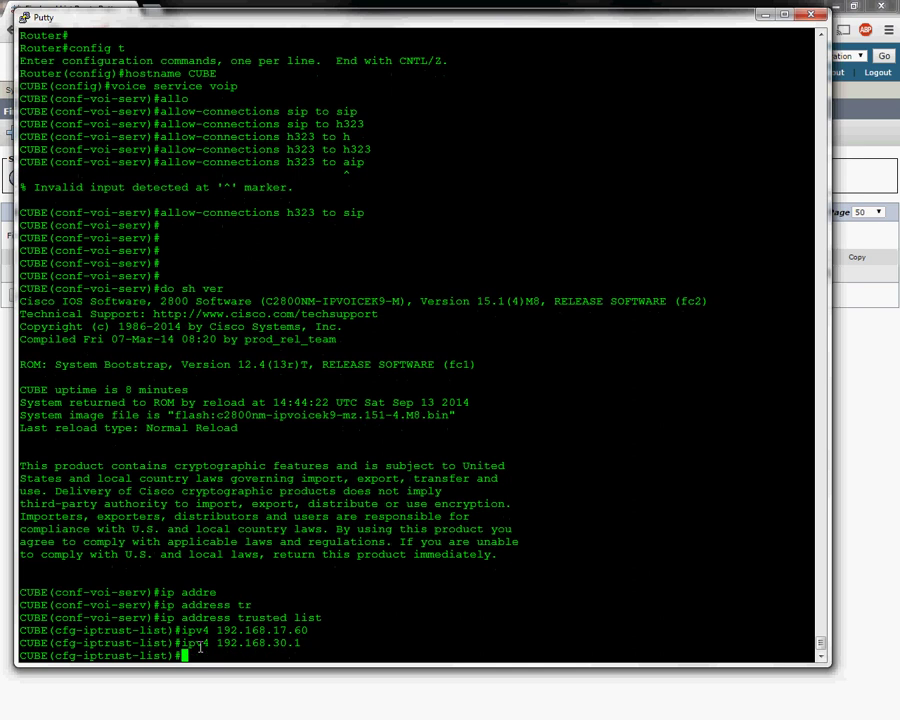
Exit twice to global configuration mode and begin typing 'dial-peer voice'
text(exit)
key(Return)
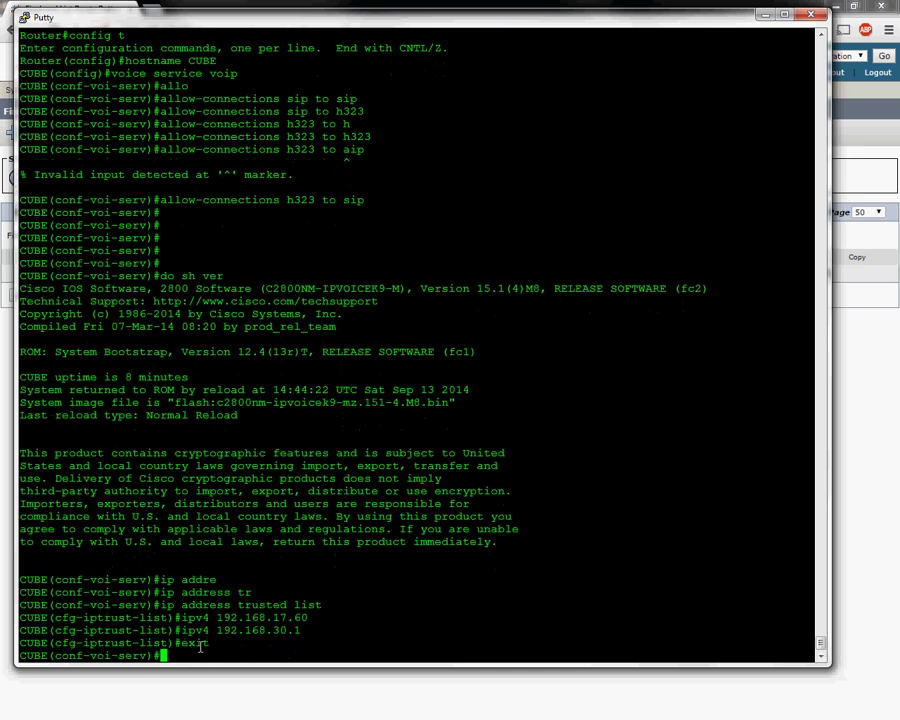
text(exit)
key(Return)
key(Return)
key(Return)
key(Return)
key(Return)
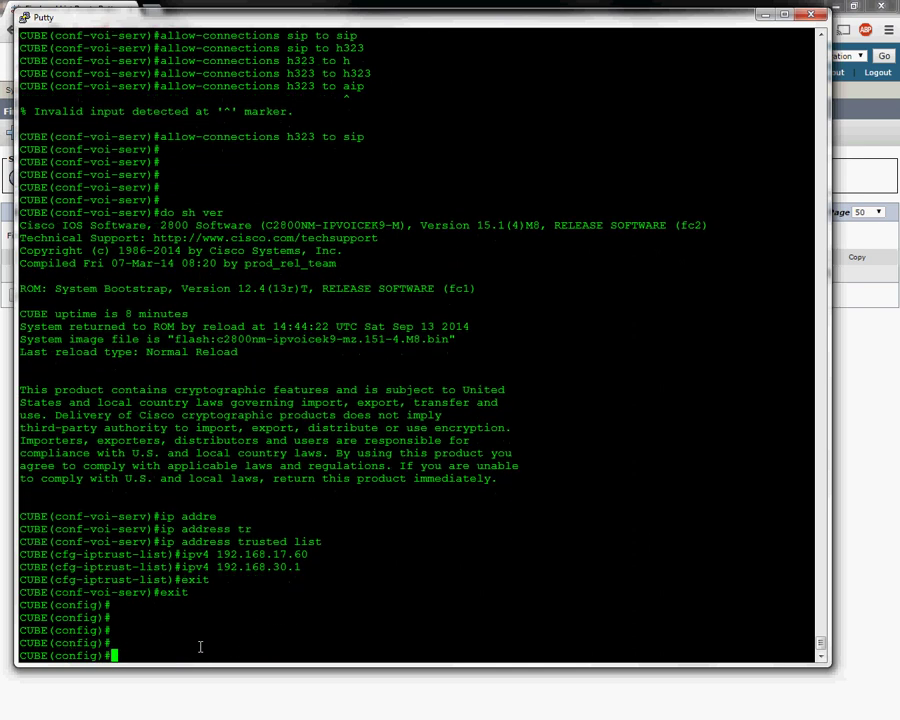
key(Return)
key(Return)
key(Return)
key(Return)
key(Return)
key(Return)
key(Return)
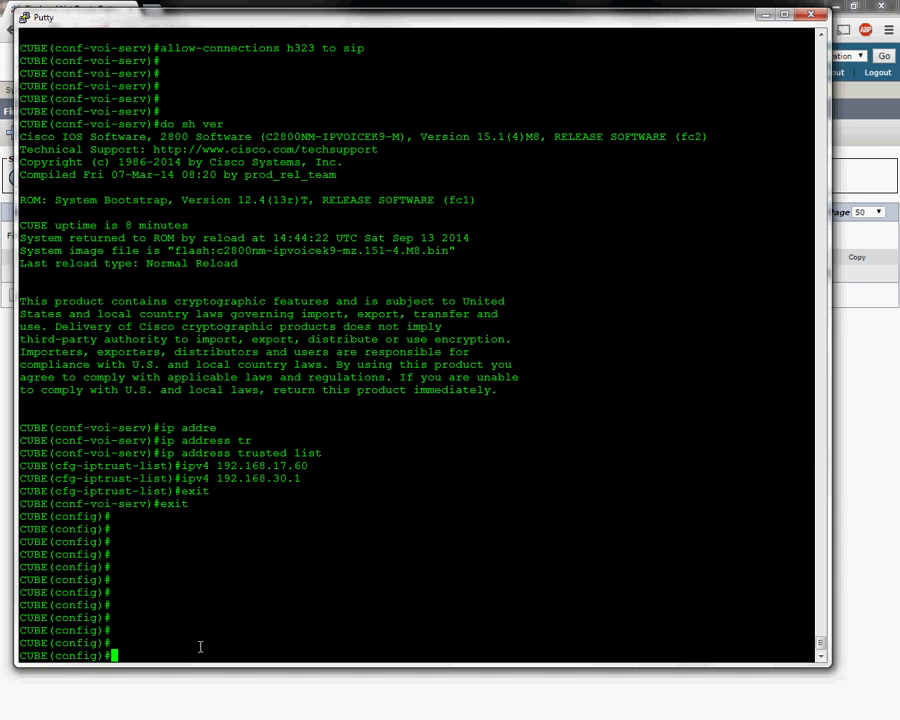
text(dial-peer voice 1)
Create VoIP dial-peer 1 with incoming called-number .%
text(voip)
key(Return)
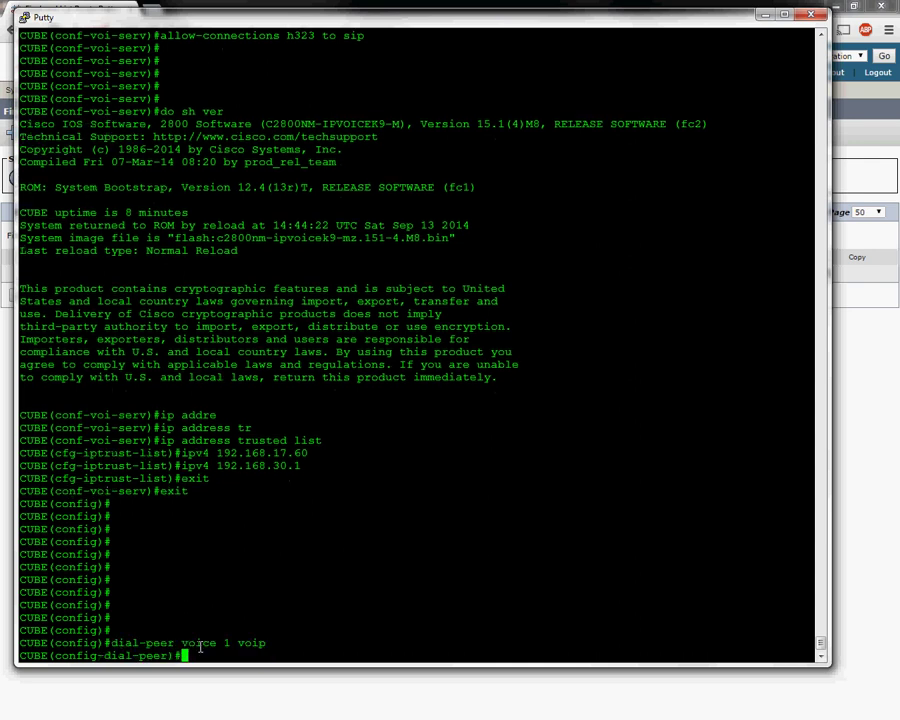
text(incmin)
key(Tab)
key(BackSpace)
key(BackSpace)
key(BackSpace)
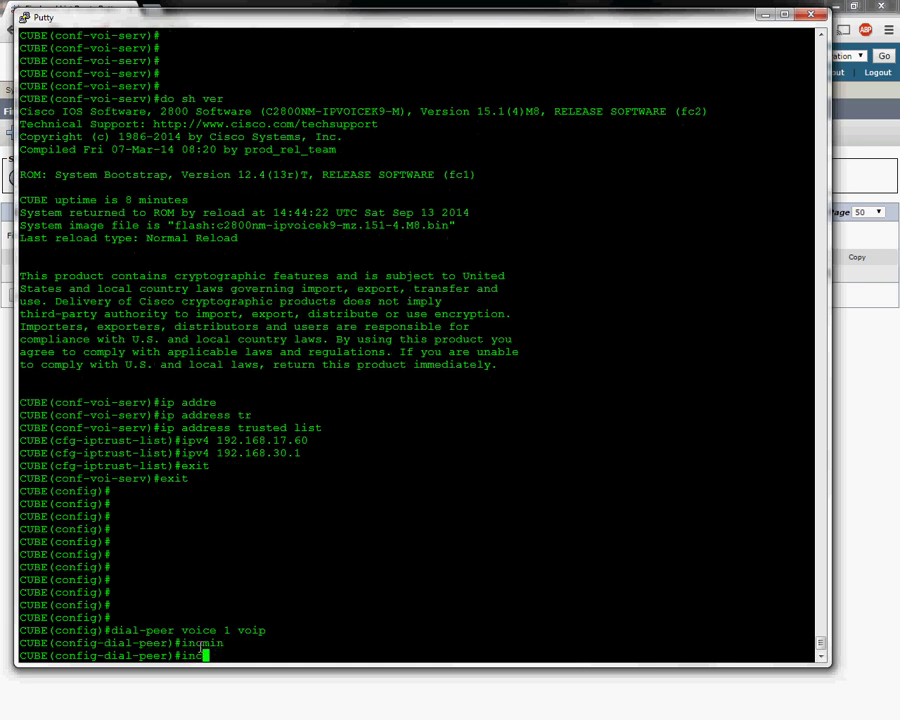
key(Tab)
text(call)
key(Tab)
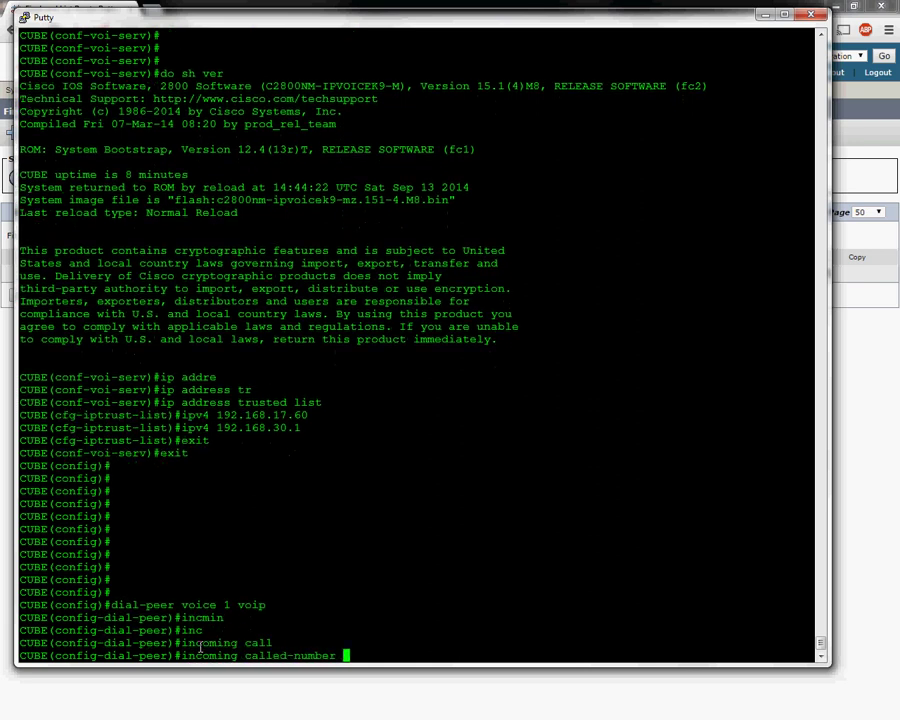
text(.%)
key(Return)
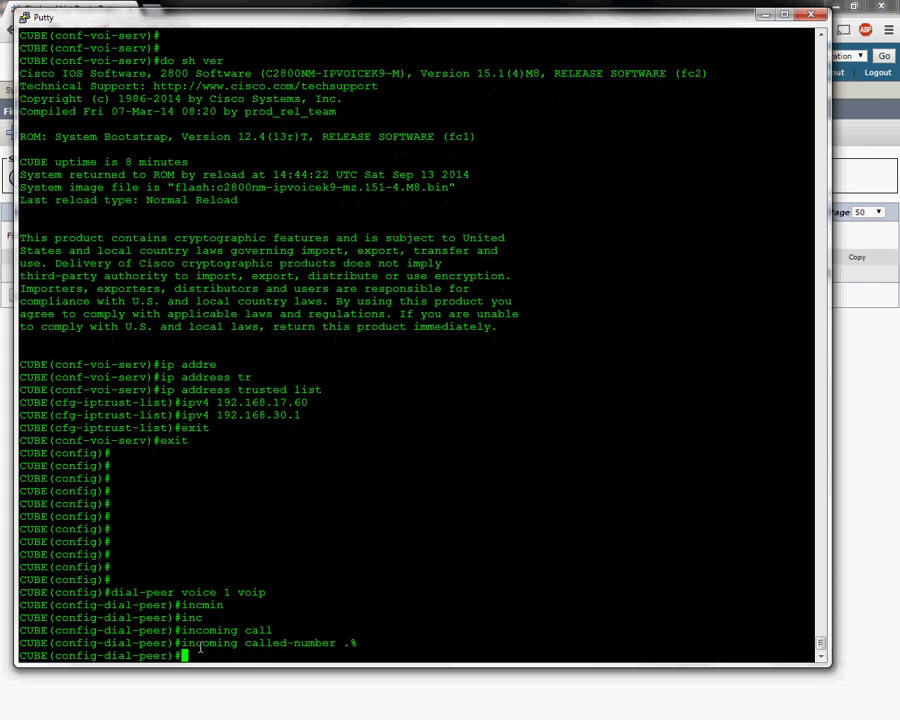
Set no vad on the dial-peer and return to privileged mode
text(no vad)
key(Return)
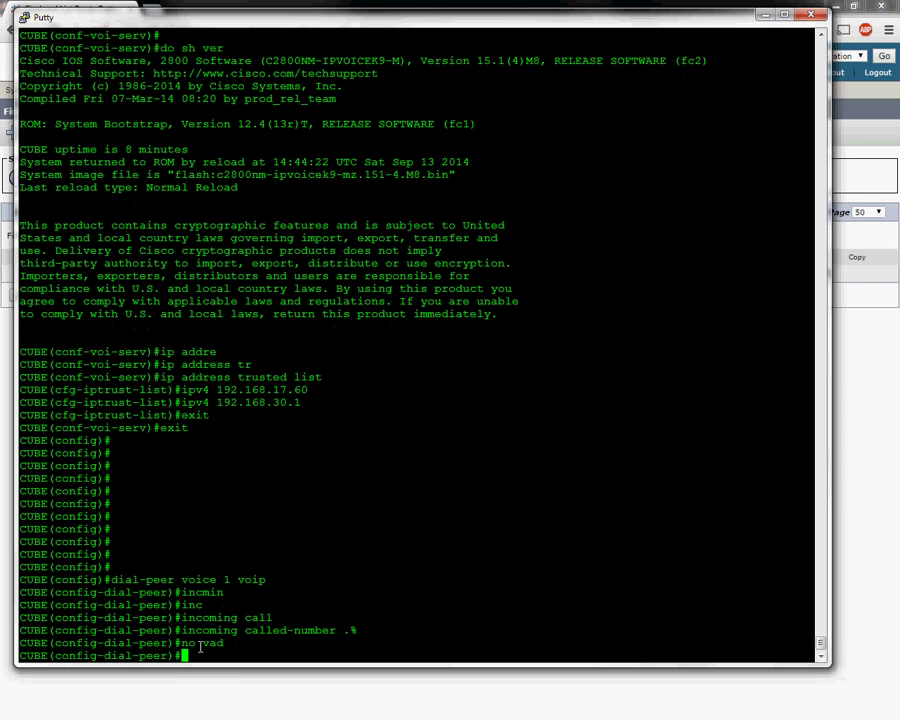
text(exit)
key(Return)
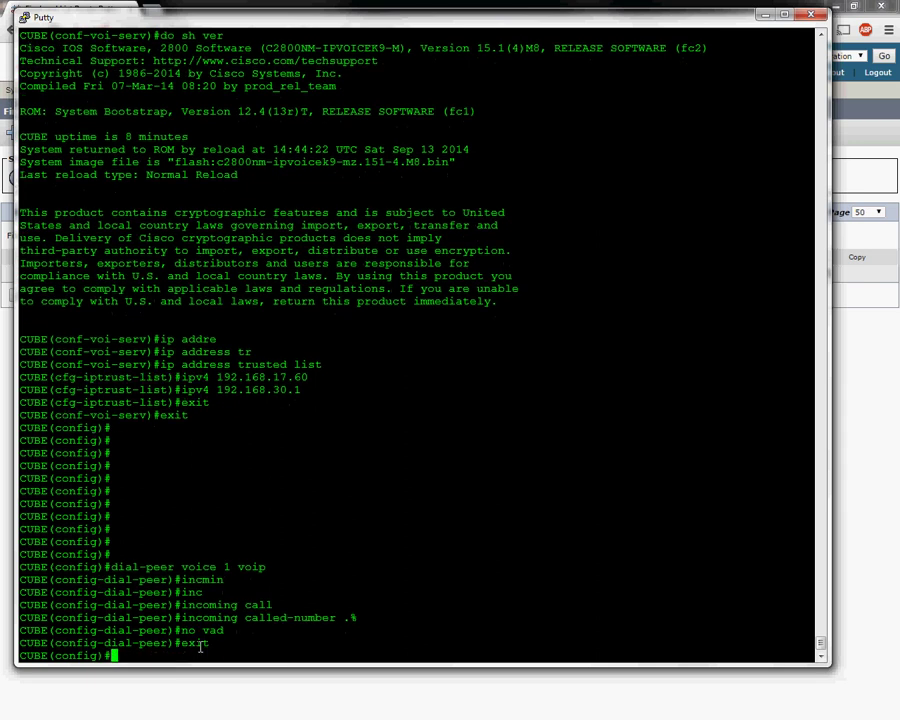
key(ctrl+z)
key(Return)
key(Return)
key(Return)
key(Return)
Run sh run and highlight the trusted IP list and four allow-connections lines
text(sh run)
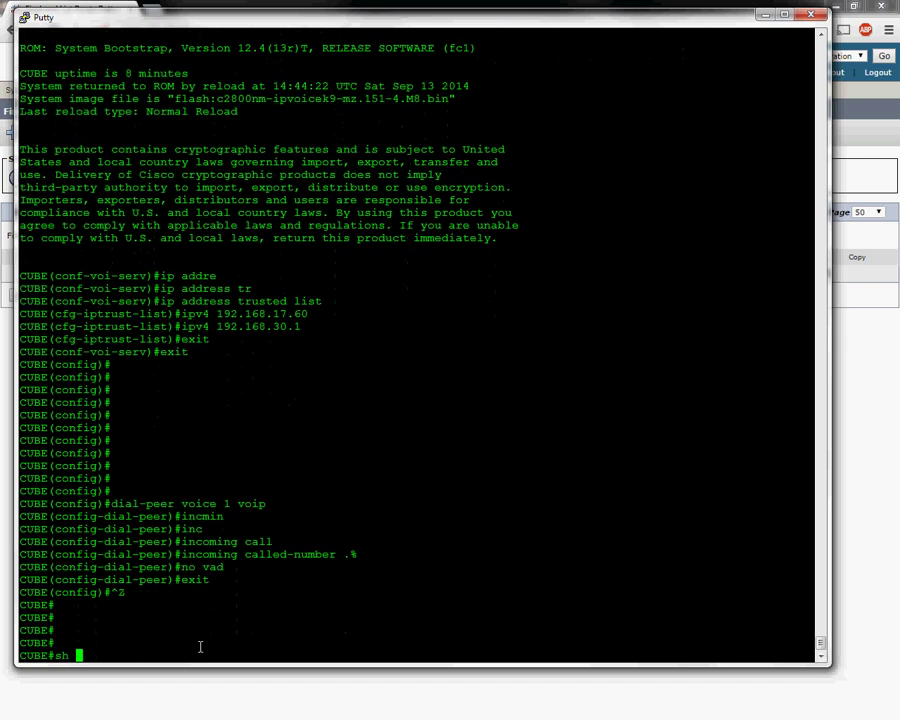
key(Return)
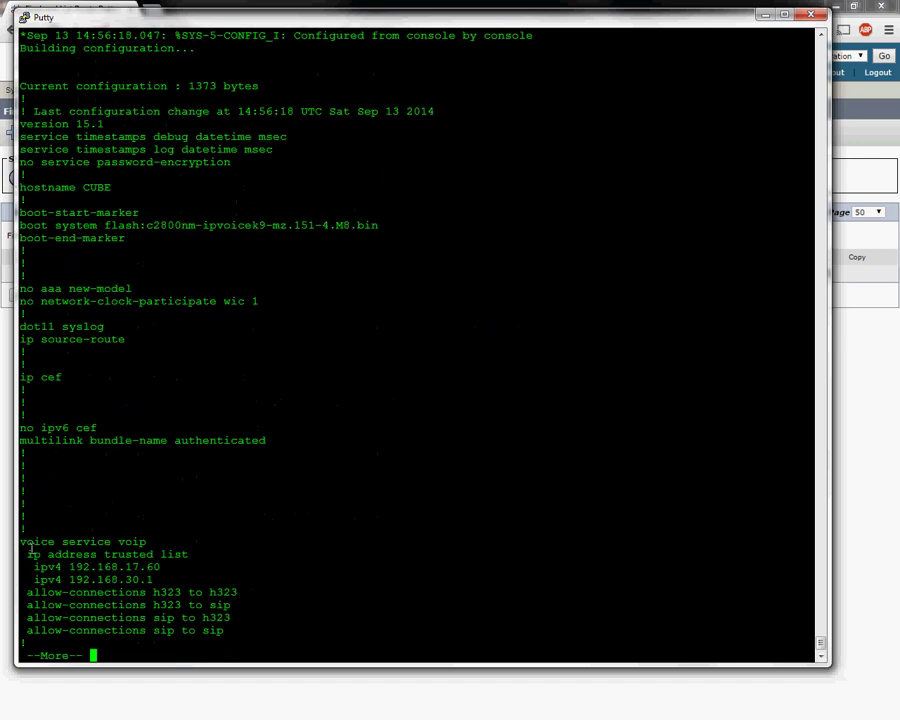
drag(22, 545, 183, 578)
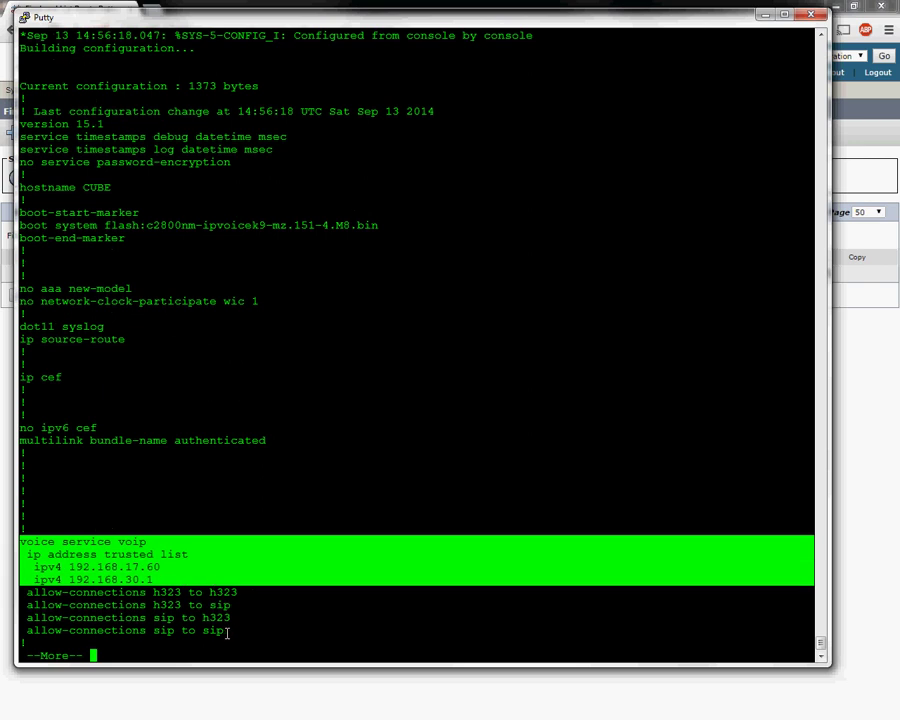
drag(228, 632, 26, 594)
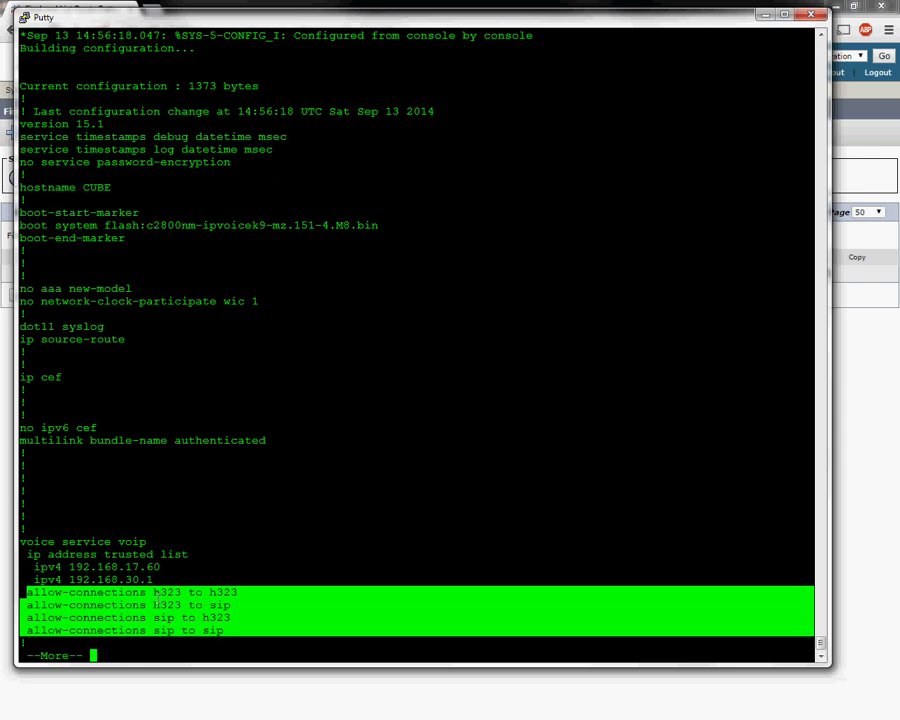
Page further and highlight the new dial-peer 1 lines, then finish the listing
key(space)
key(space)
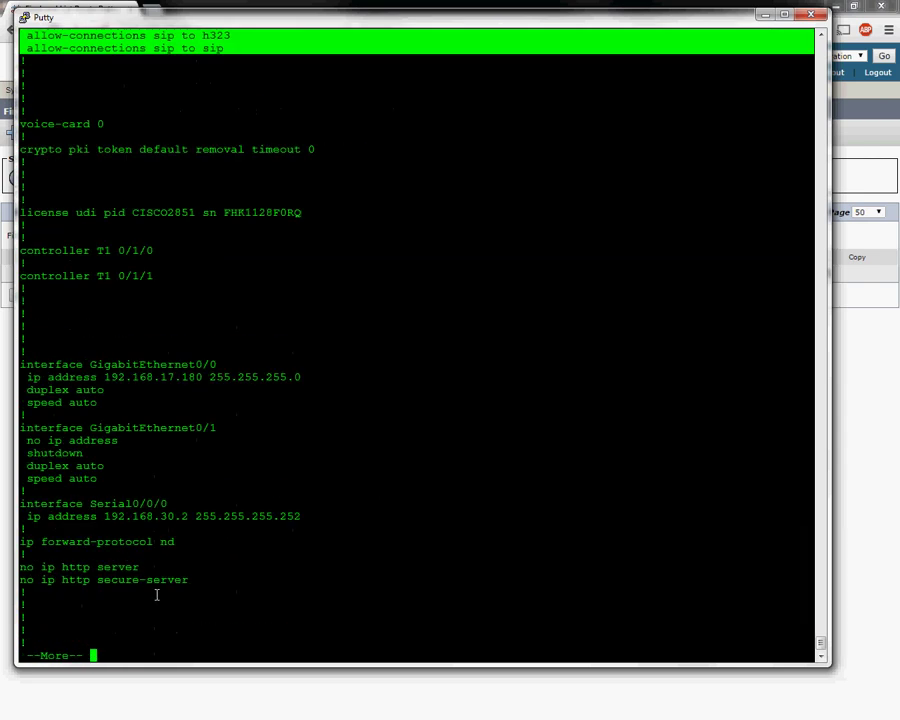
key(space)
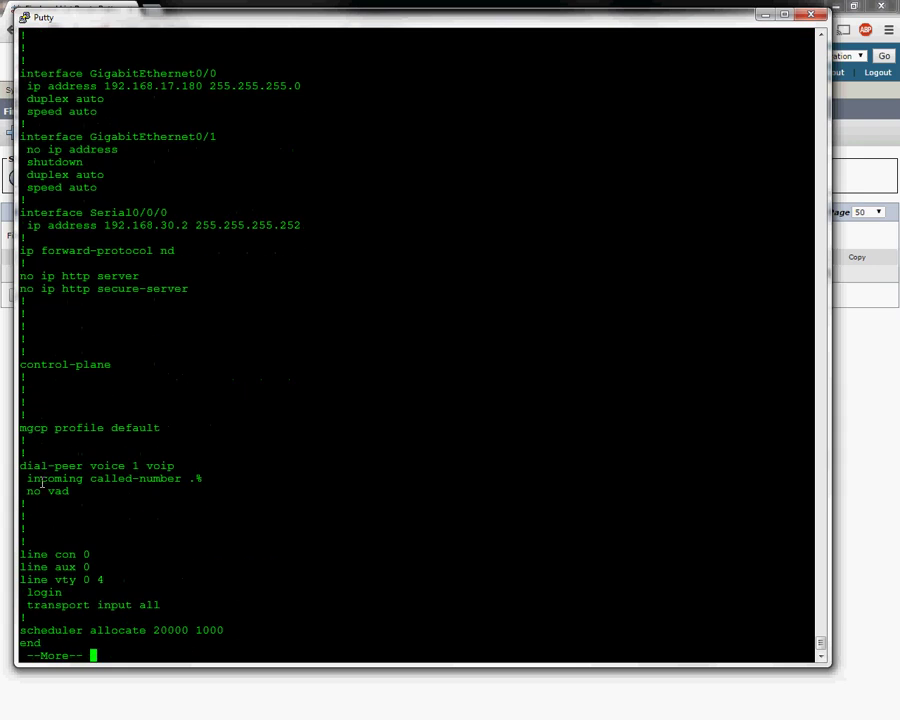
drag(22, 464, 98, 491)
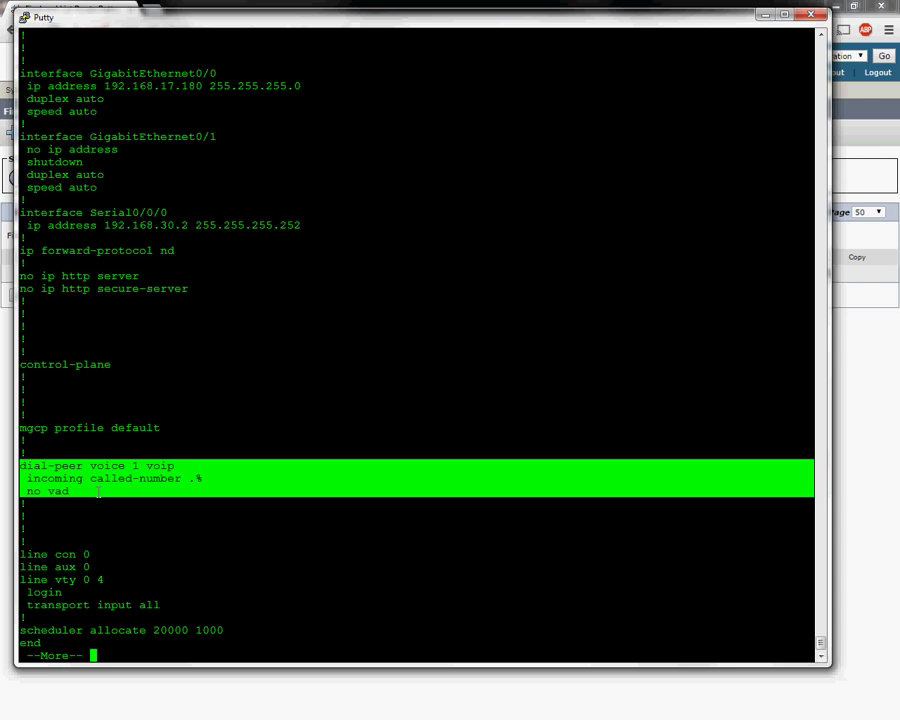
key(space)
click(103, 583)
key(Return)
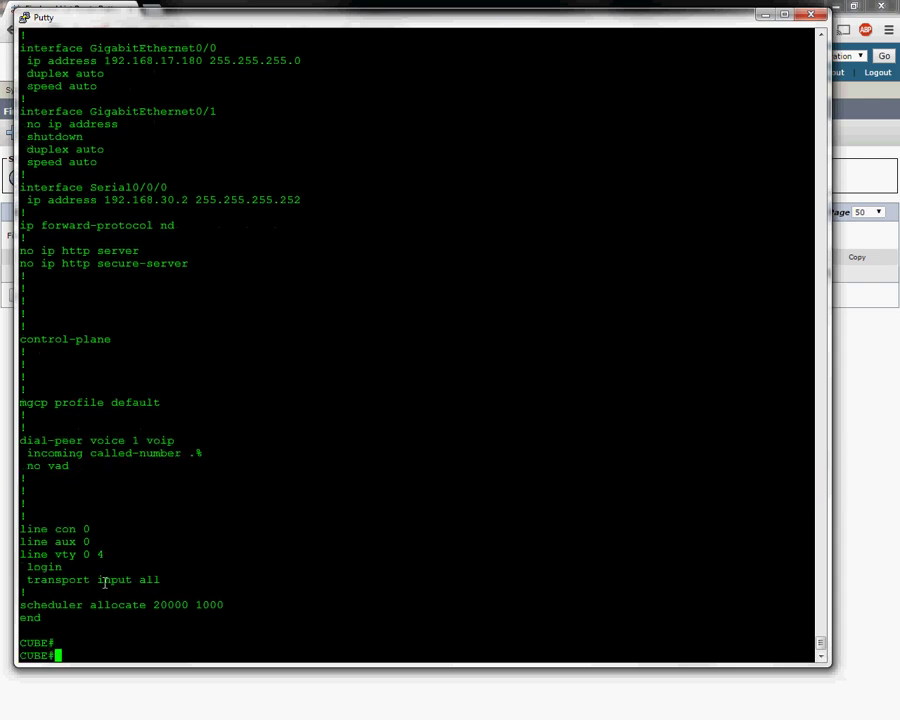
key(Return)
key(Return)
Enable 'debug voice ccapi inout', fixing the mistyped 'ccspi'
text(debug )
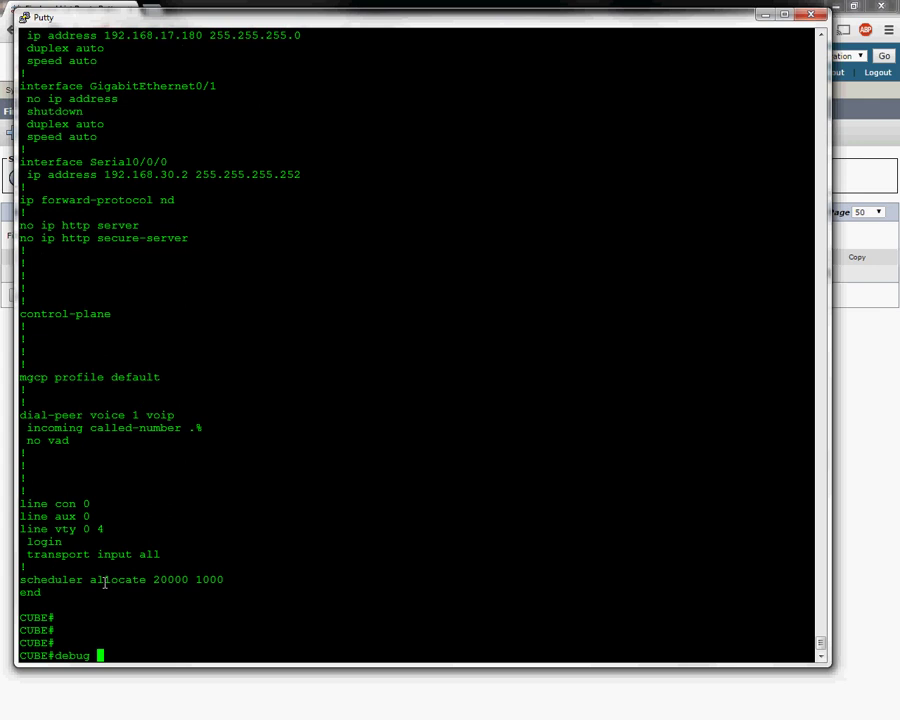
text(voi)
key(Tab)
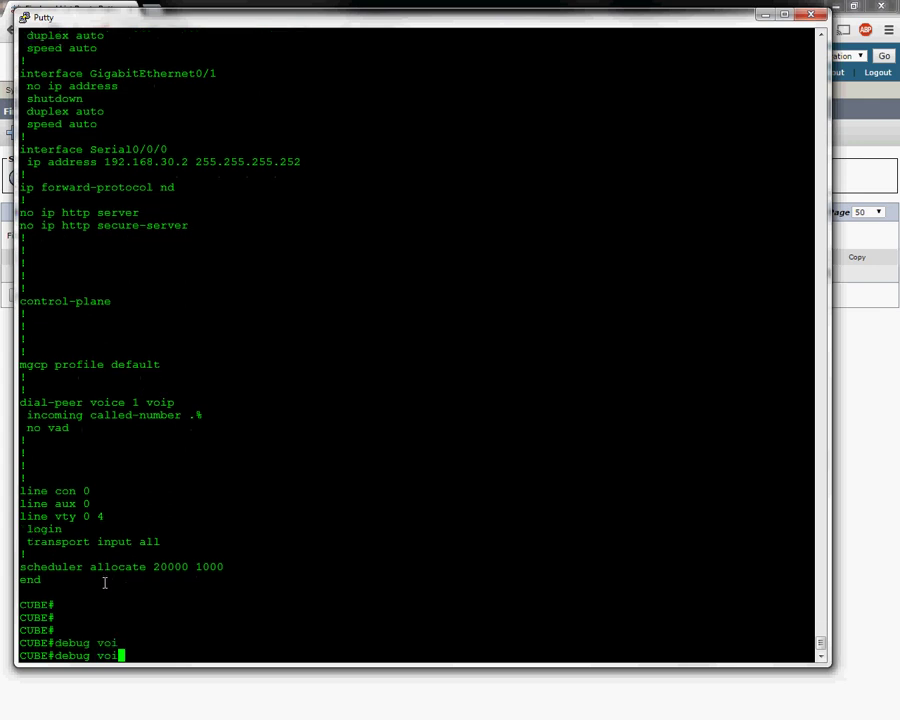
text(c)
key(Tab)
text(e ccspi)
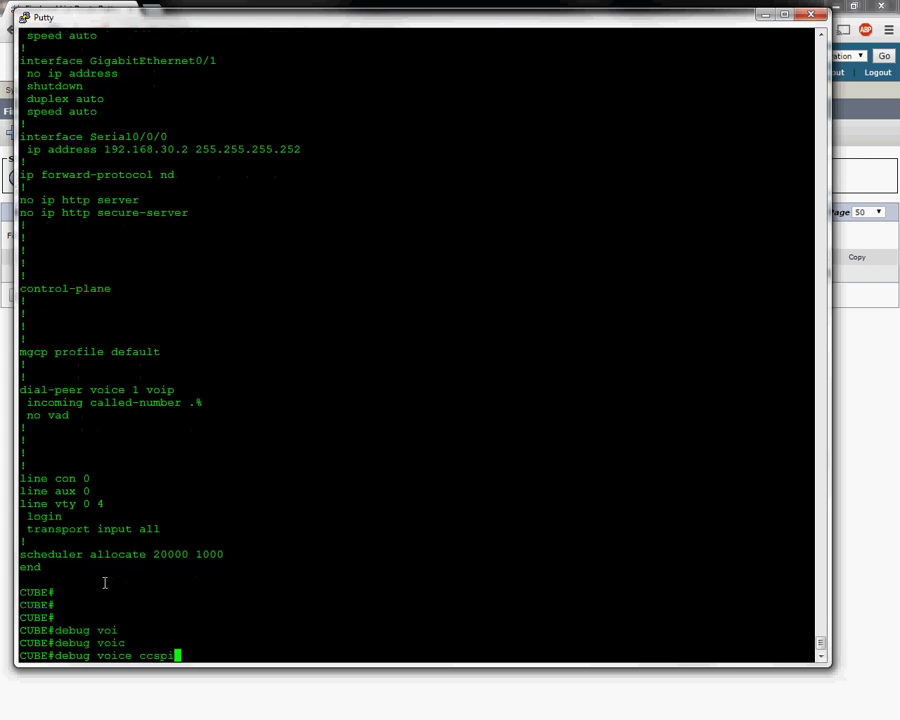
text( inout)
key(Return)
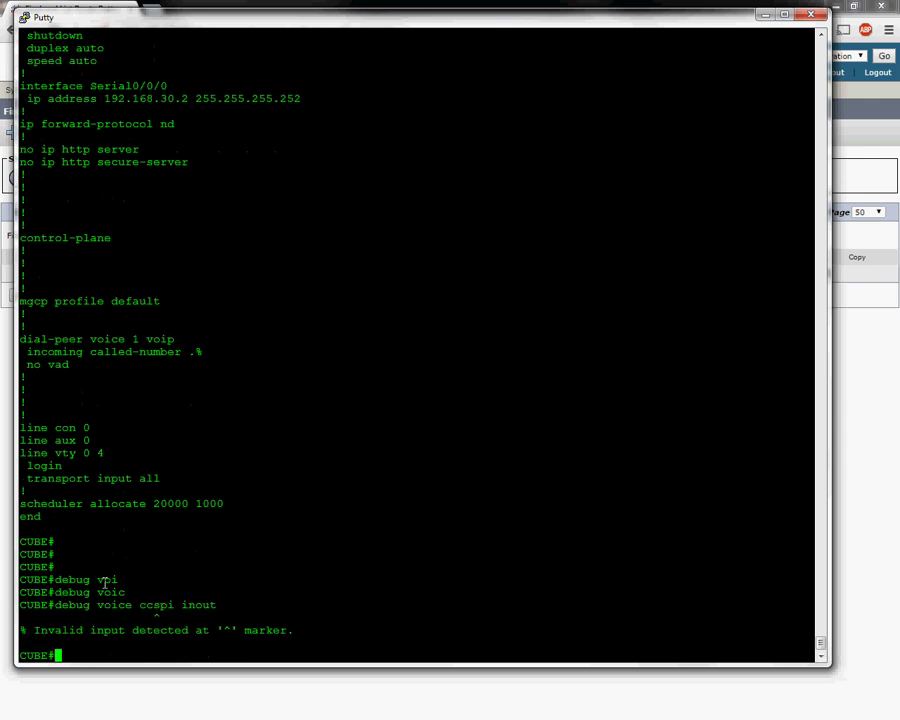
key(Up)
key(Left)
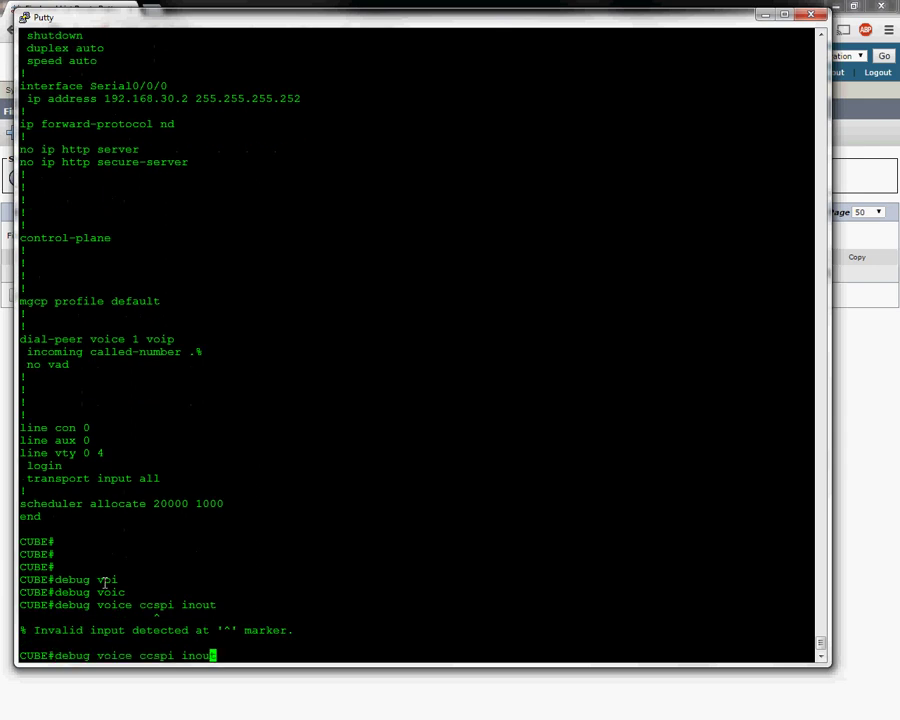
key(Left)
key(Left)
key(Left)
key(Left)
key(Left)
key(Left)
key(Left)
key(Return)
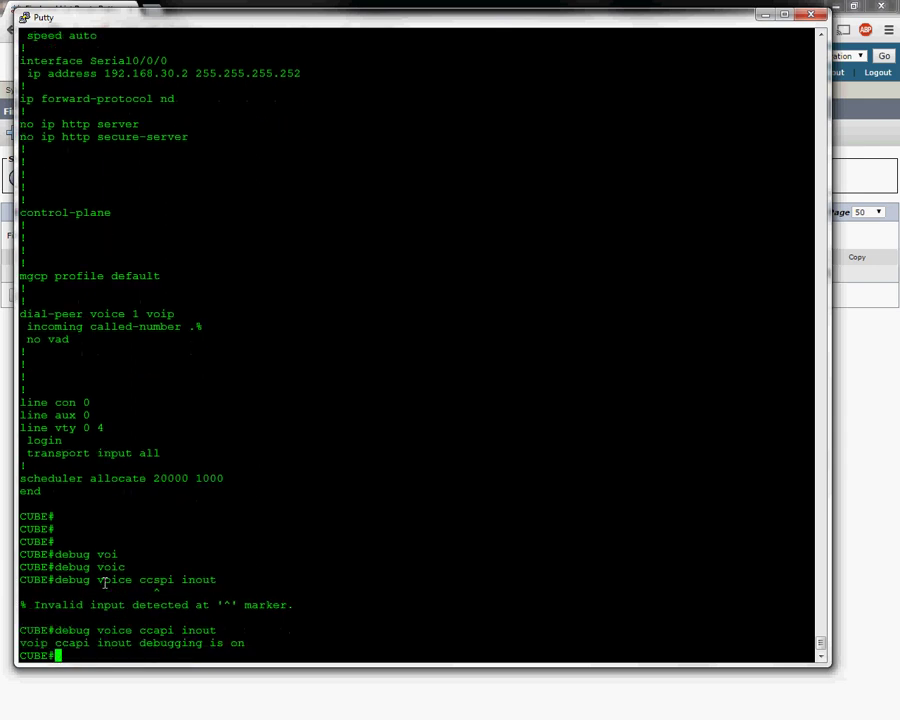
key(Return)
key(Return)
key(Return)
key(Return)
key(Return)
key(Return)
Run 'term mon' so debug messages show on the console
text(term mon)
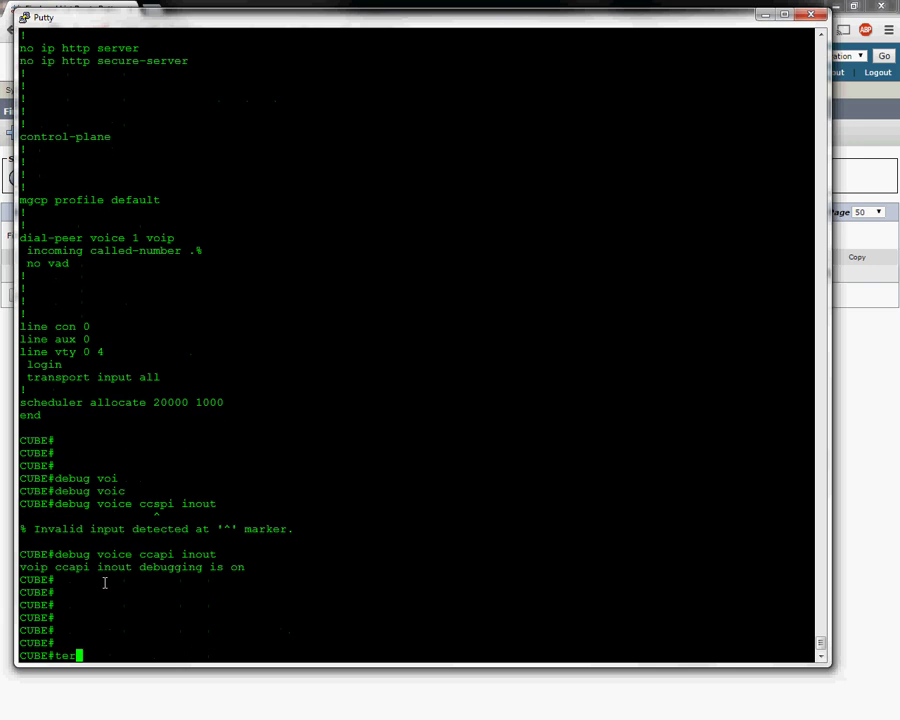
key(Return)
key(Return)
key(Return)
key(Return)
key(Return)
key(Return)
key(Return)
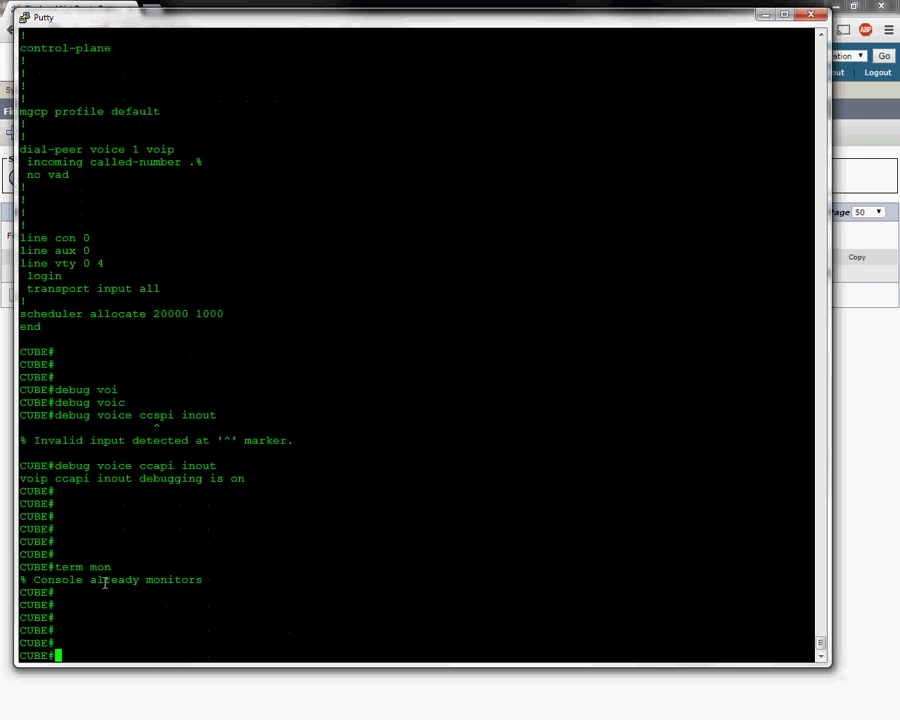
key(alt+Tab)
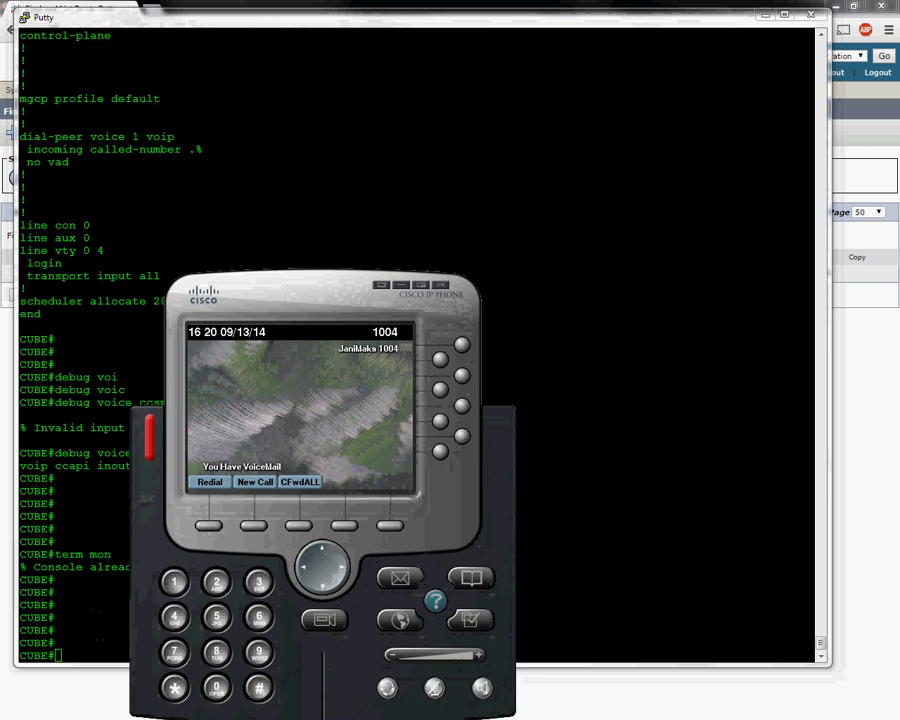
Dial 5552000 on the IP Communicator keypad and place the call
drag(293, 309, 647, 222)
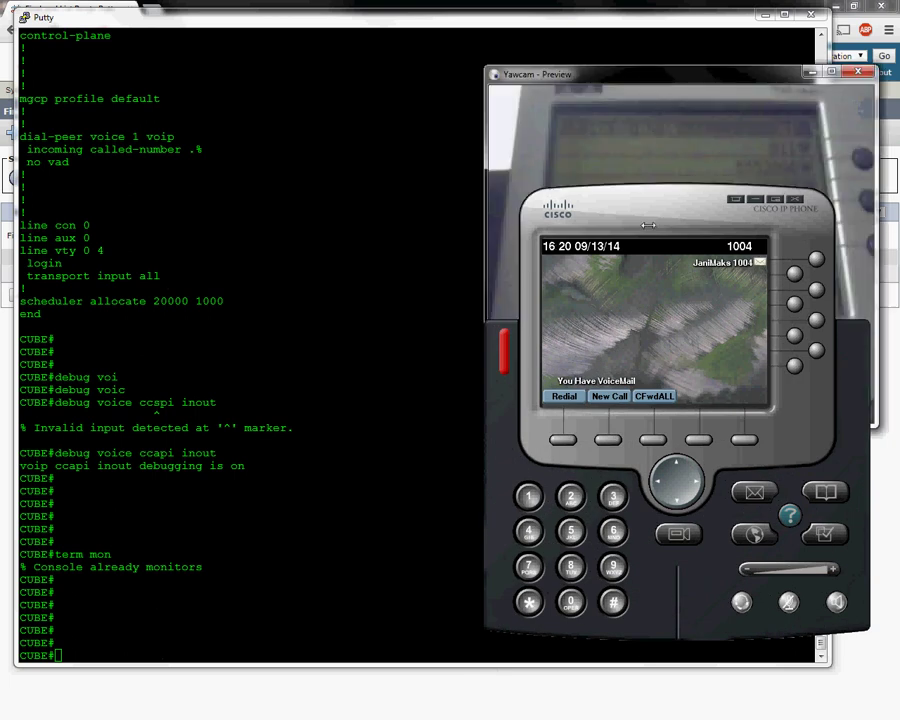
drag(649, 253, 225, 173)
click(147, 450)
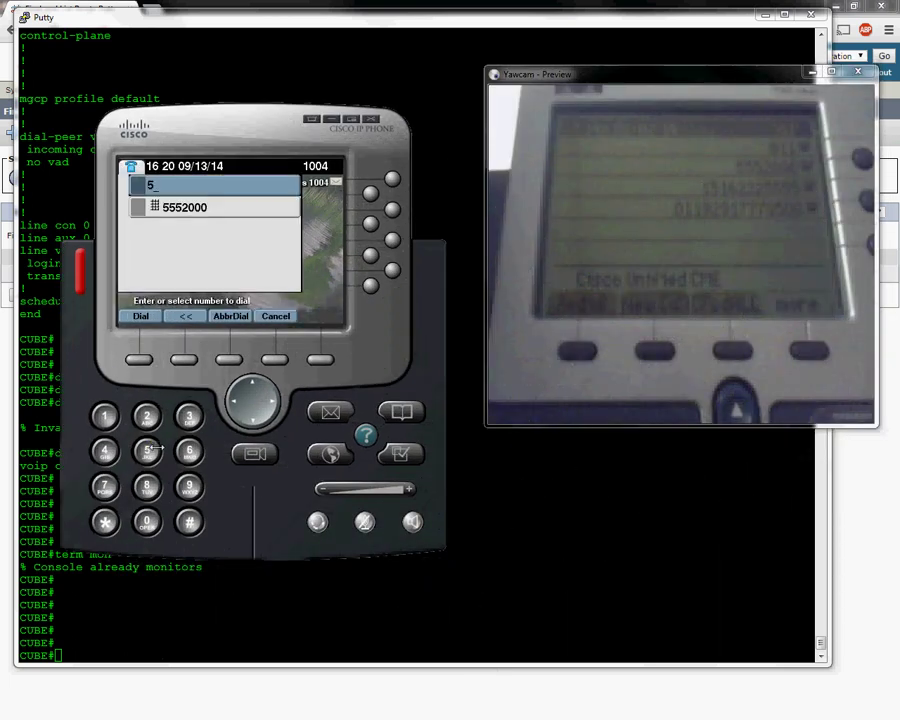
click(147, 450)
click(147, 450)
click(147, 415)
click(147, 520)
click(147, 520)
click(147, 520)
click(139, 359)
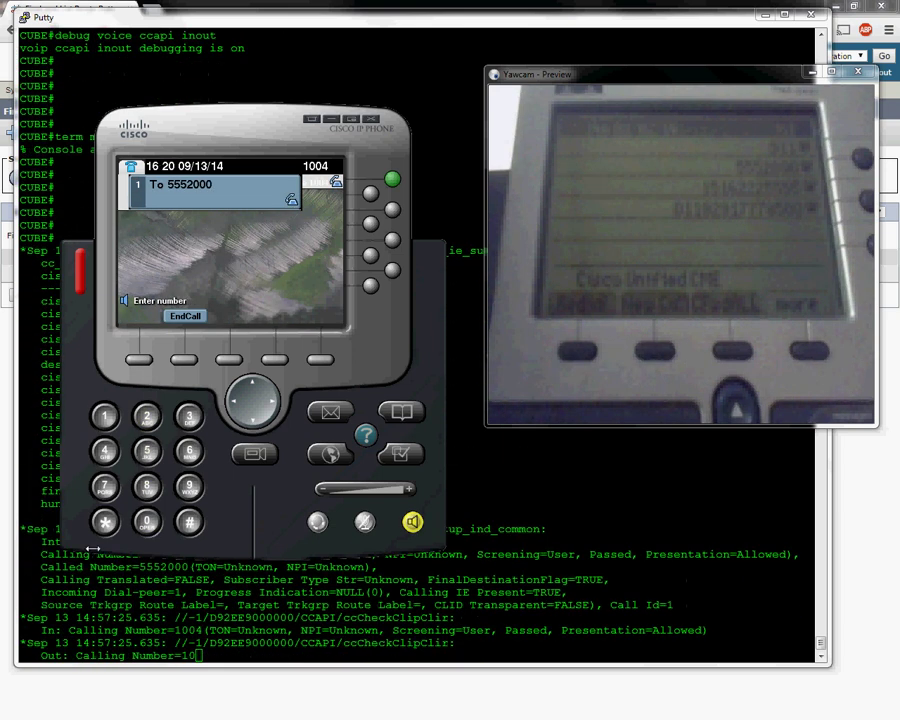
Move the phone window back and end the call to 5552000
drag(228, 138, 638, 120)
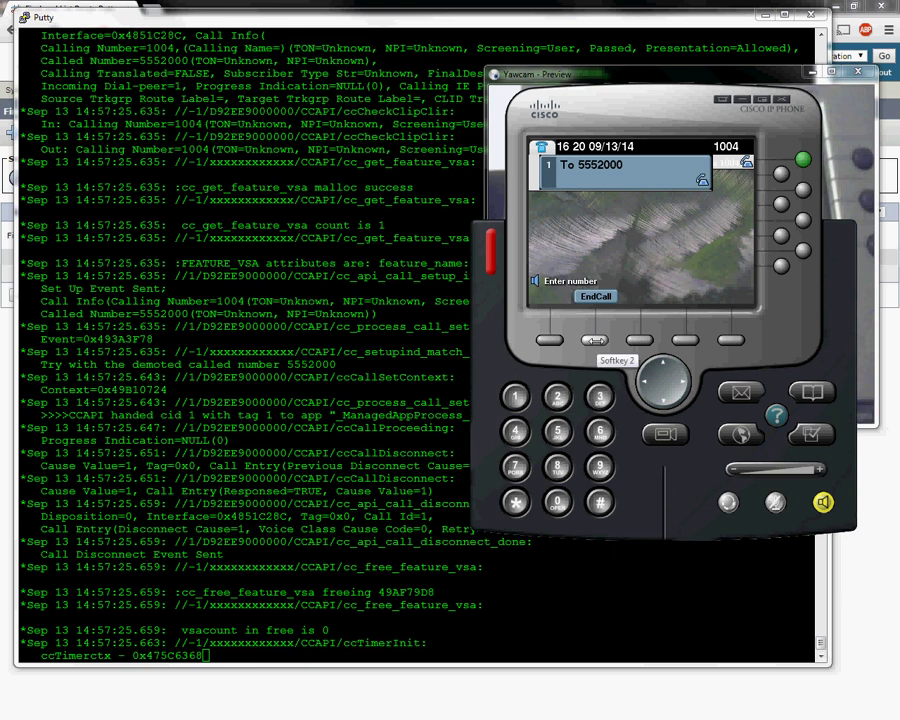
click(594, 340)
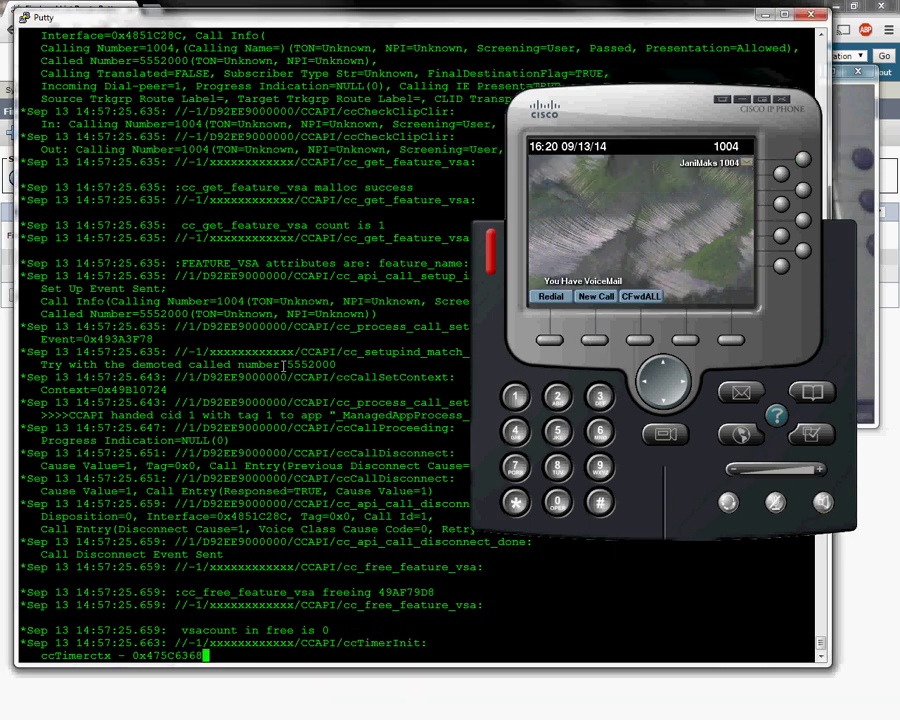
scroll(263, 370, up, 18)
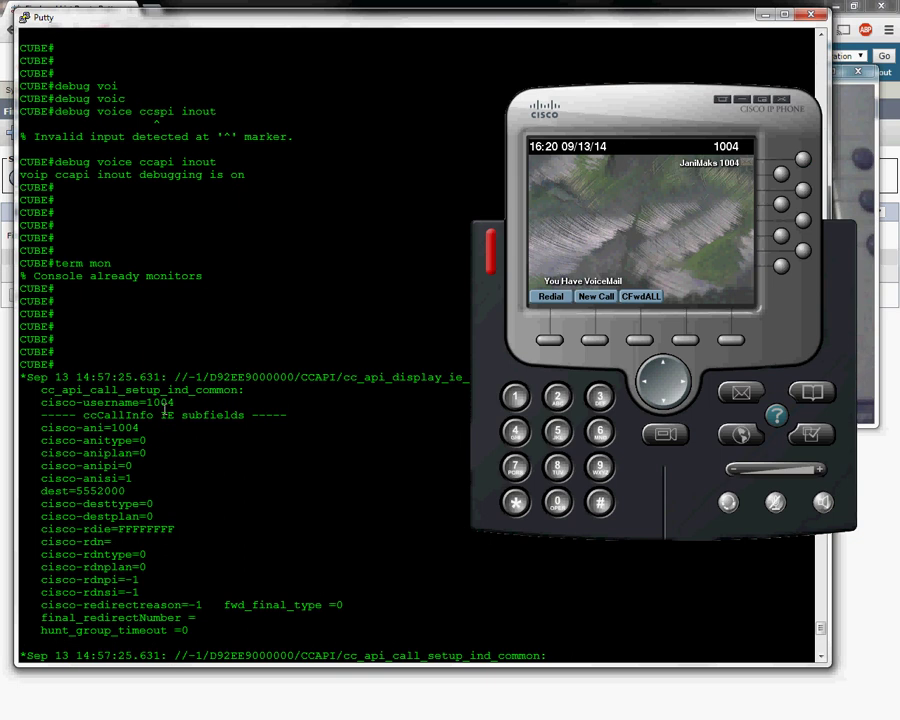
Highlight cisco-username=1004, dest=5552000 and Incoming Dial-peer=1 in the debug trace
drag(145, 403, 175, 403)
drag(78, 491, 126, 491)
scroll(183, 487, down, 16)
scroll(183, 487, up, 8)
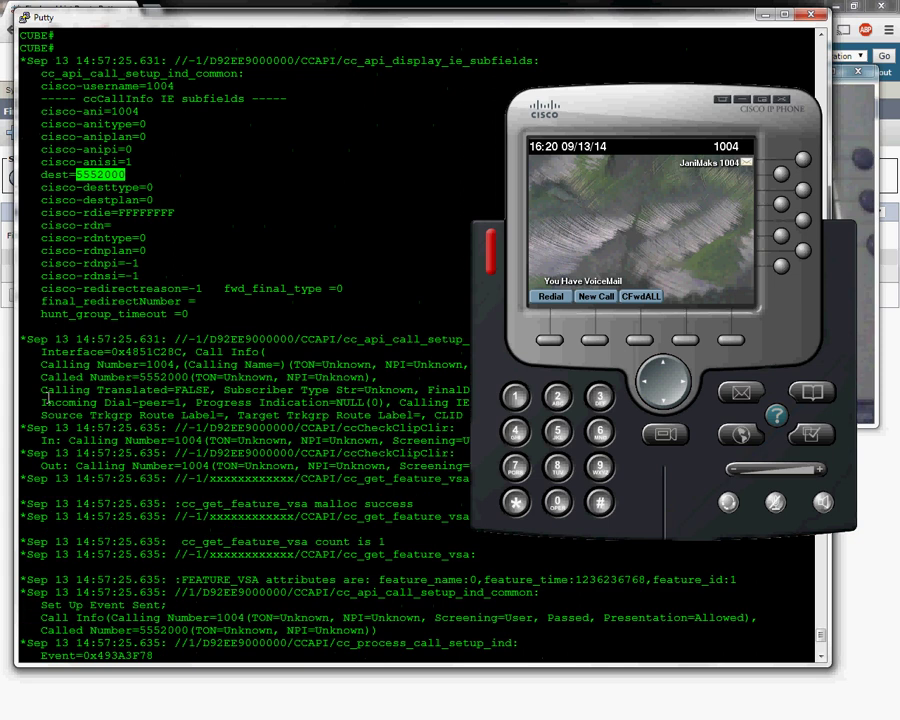
drag(41, 403, 181, 404)
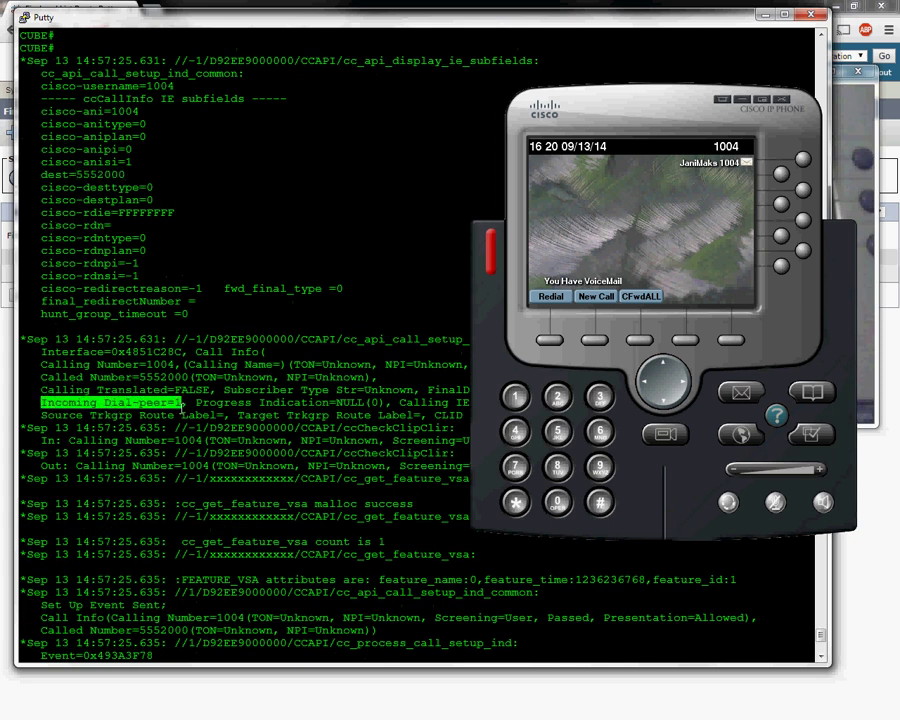
scroll(189, 461, down, 8)
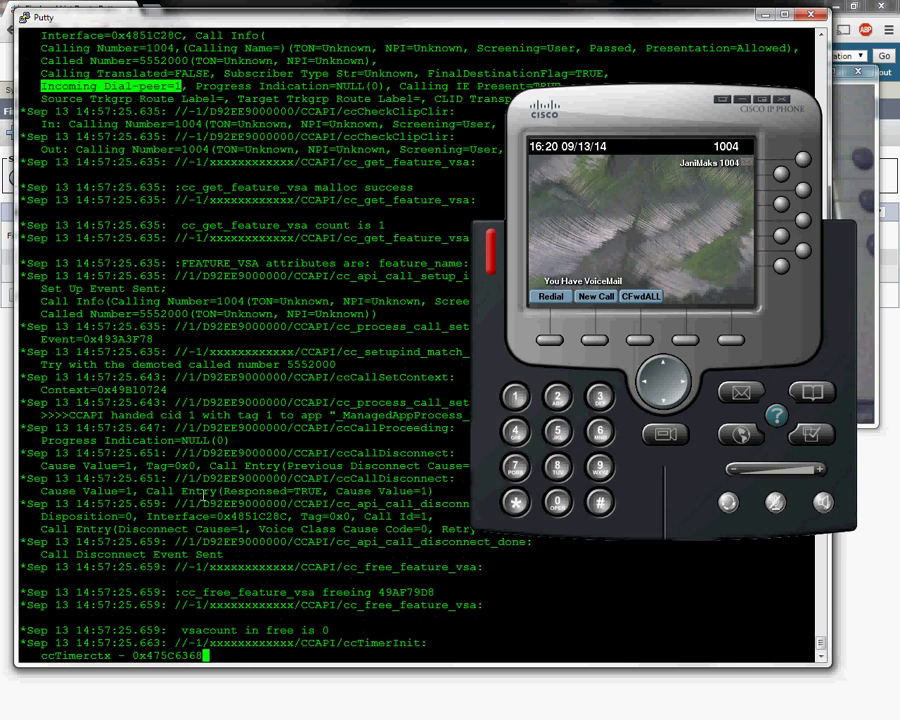
key(Return)
key(Return)
key(Return)
key(Return)
key(Return)
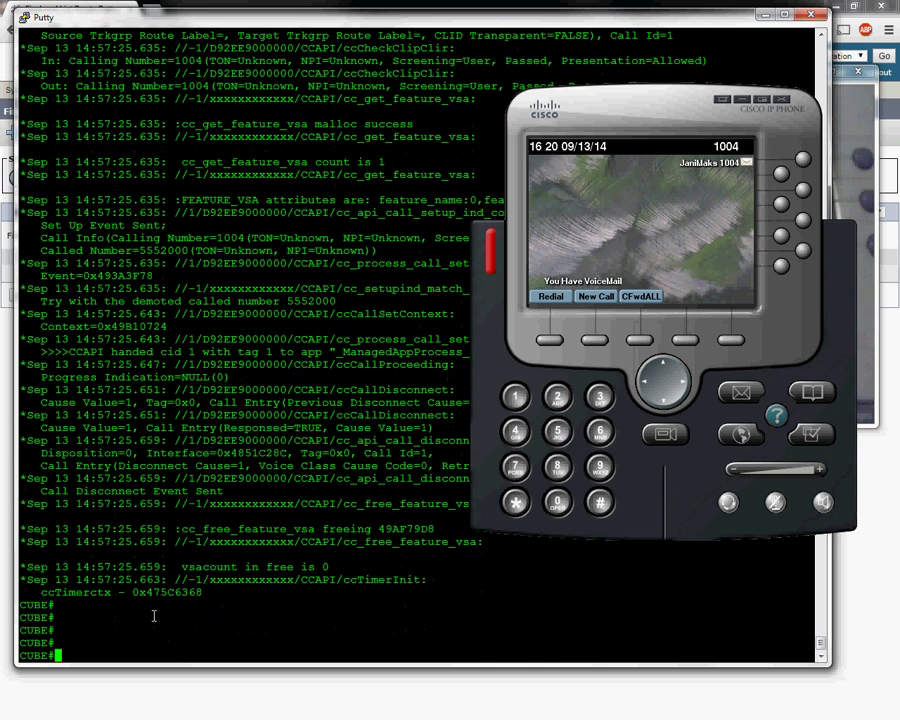
Enter global configuration mode on the CUBE with config t
text(config t)
key(Return)
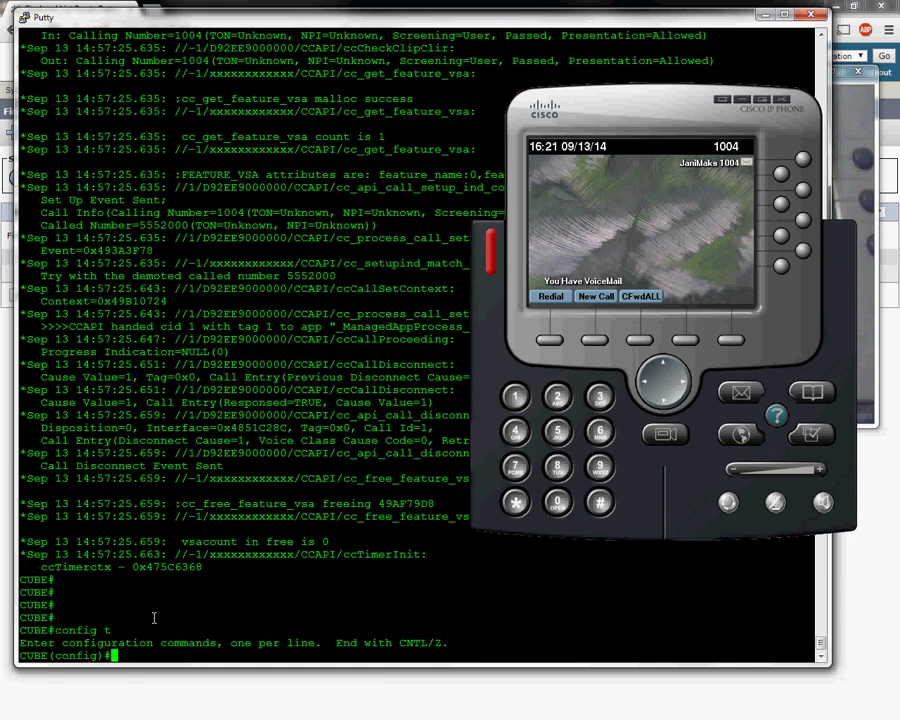
Create dial-peer voice 2 voip with destination-pattern 555....
text(dial-peer)
key(Tab)
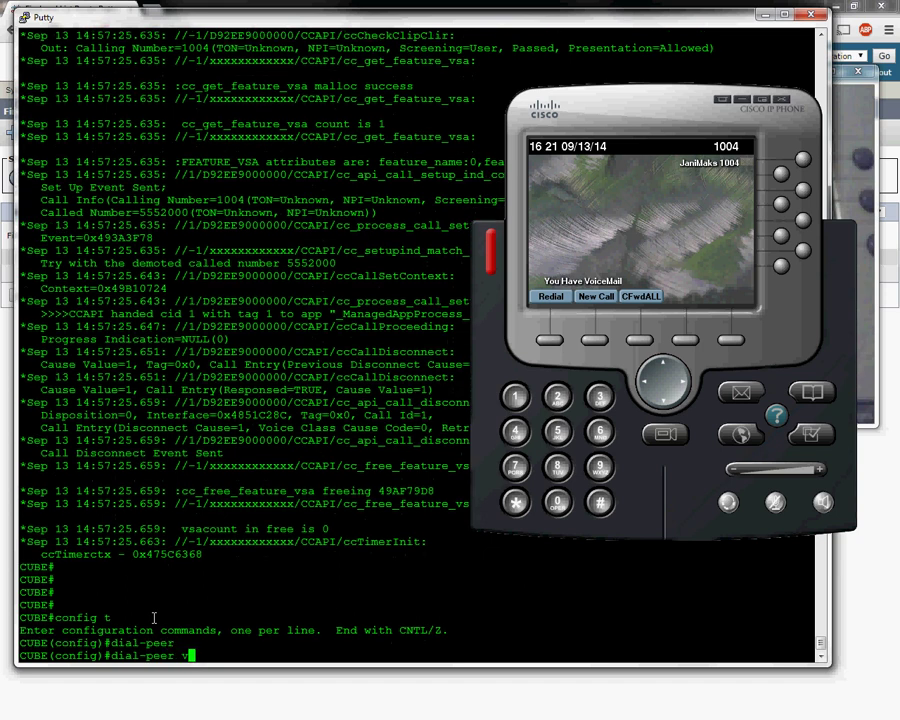
text(voi)
key(Tab)
text(2 voip)
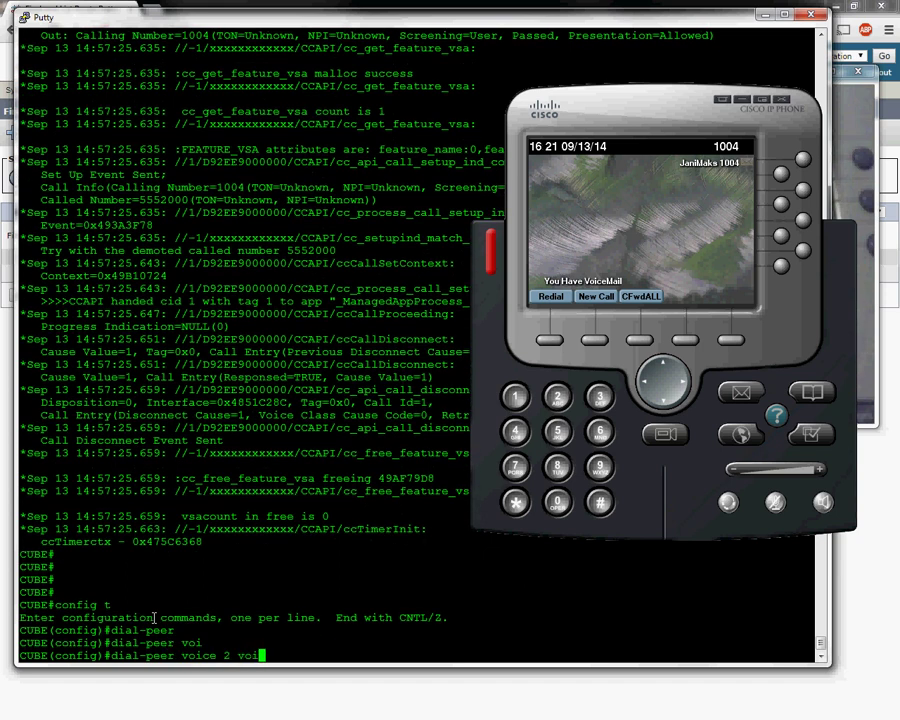
key(Return)
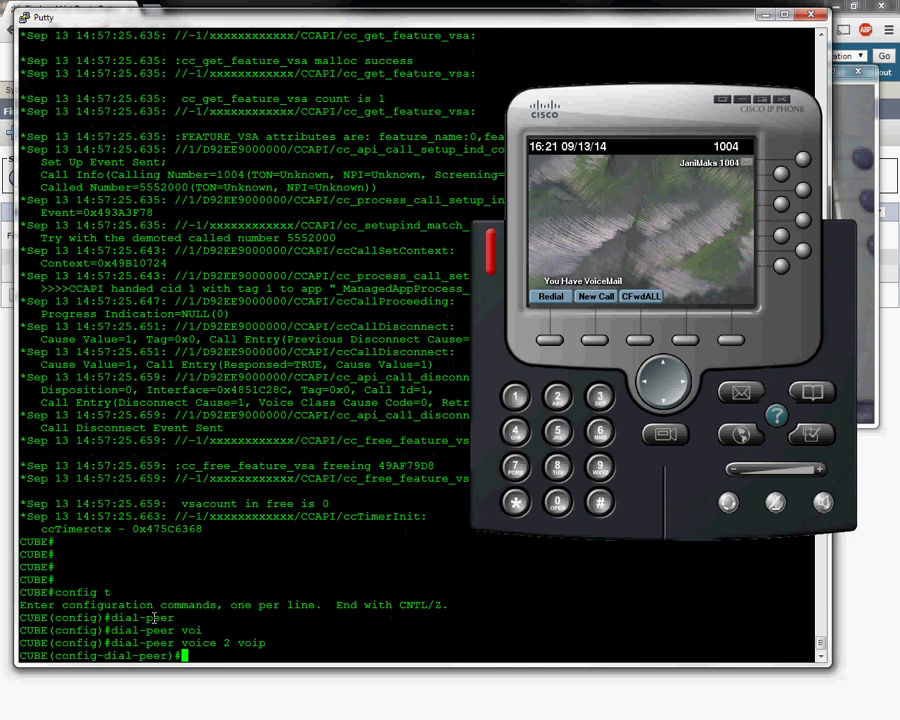
text(destina)
key(Tab)
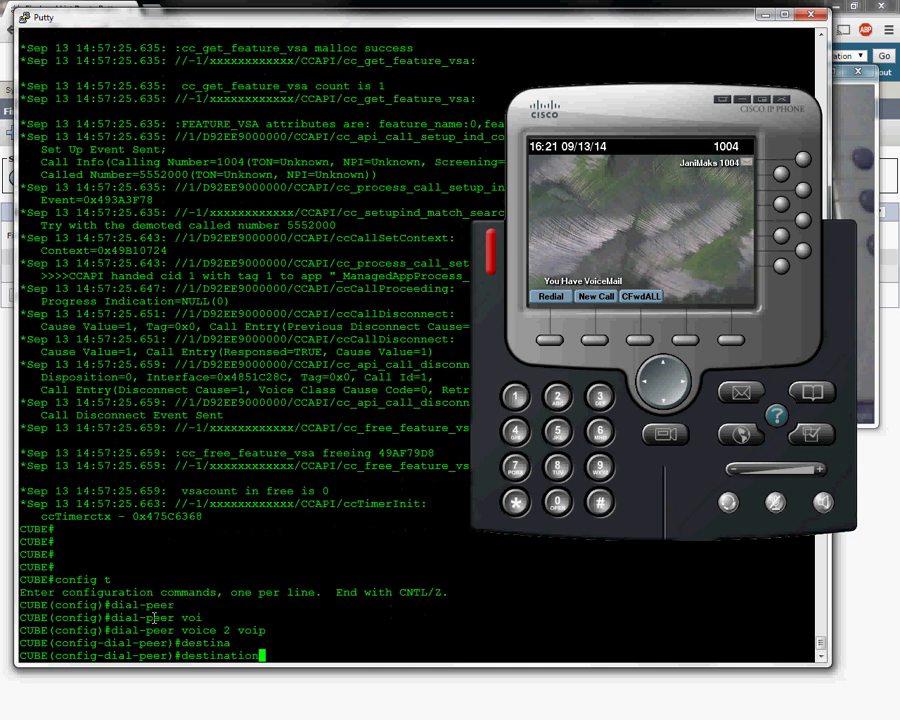
text(-patt)
key(Tab)
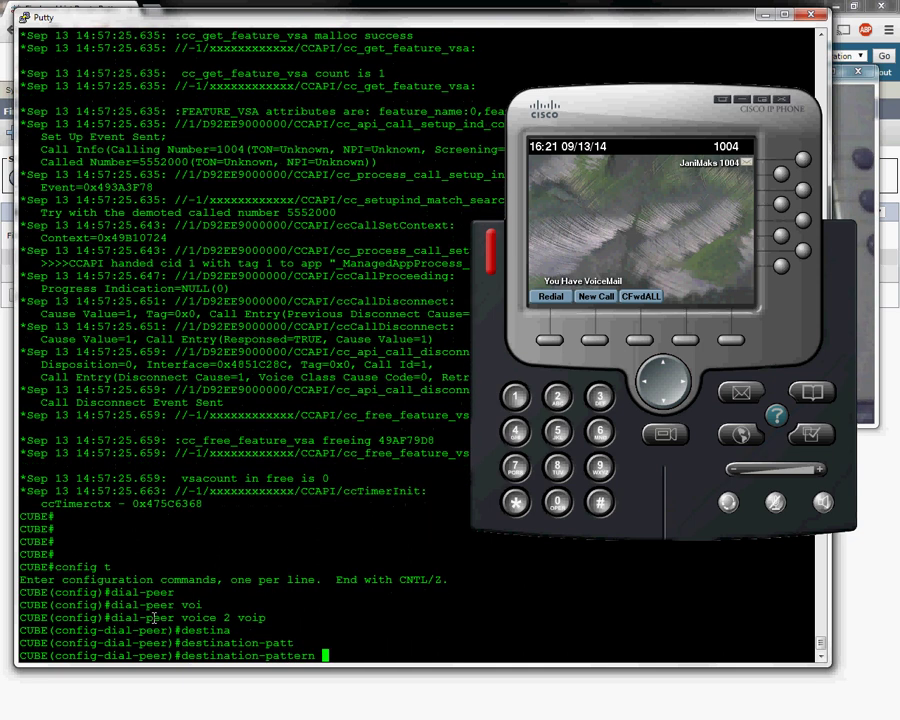
text(555....)
key(Return)
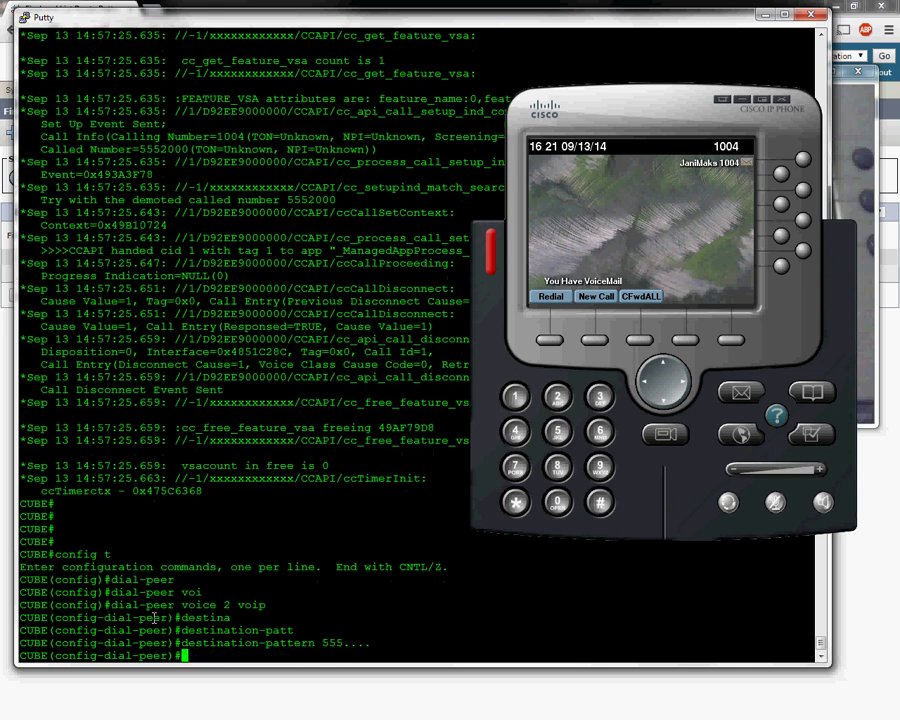
Set session target ipv4:192.168.30.1 from the planning notes, then exit configuration mode
text(sess)
key(Tab)
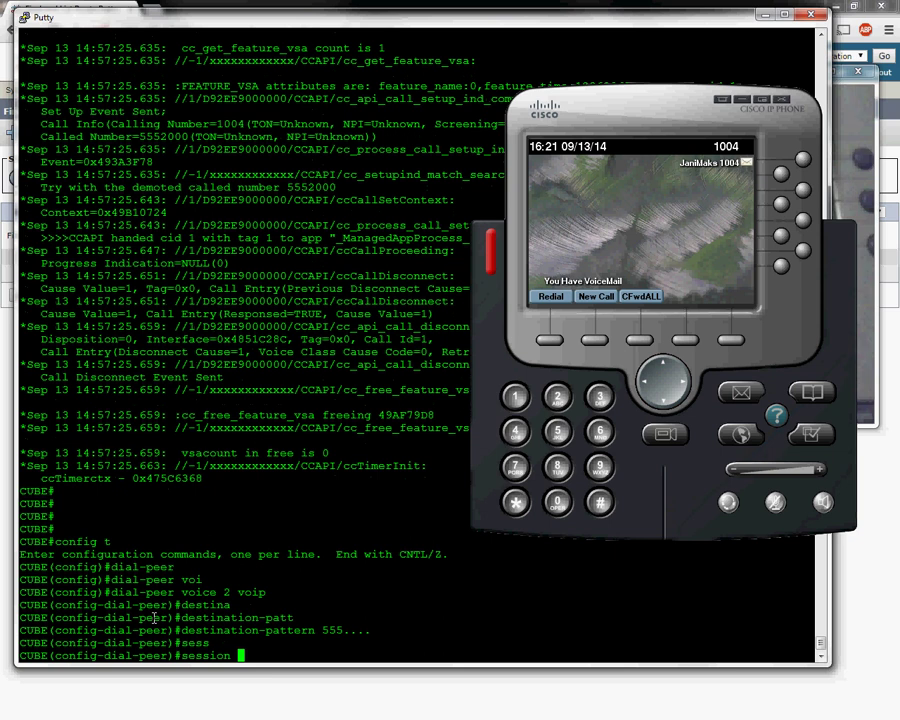
text(tar)
key(Tab)
text(i)
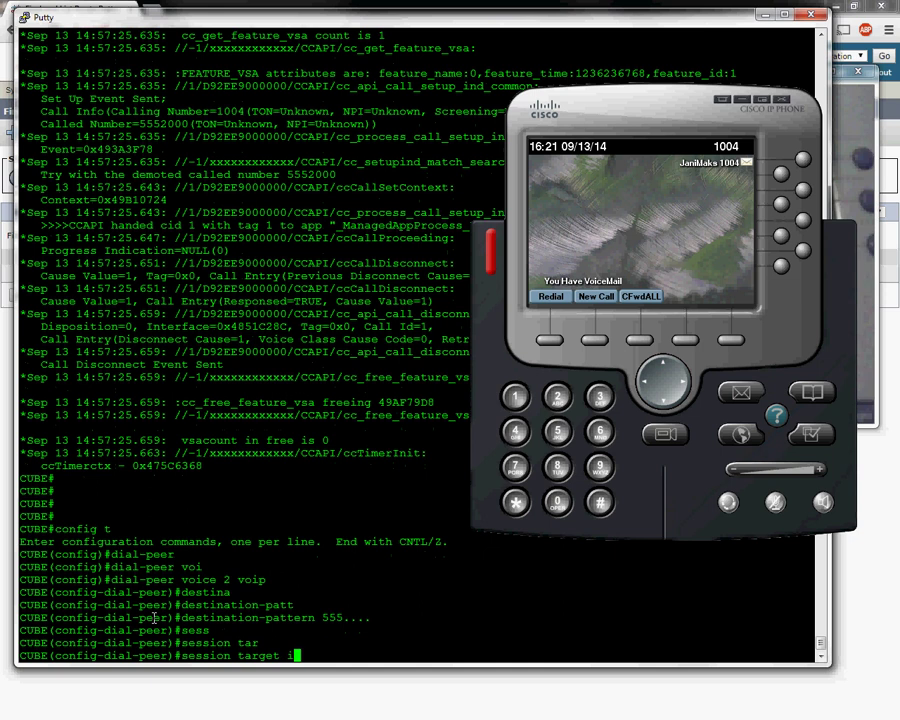
text(pv4:)
key(alt+Tab)
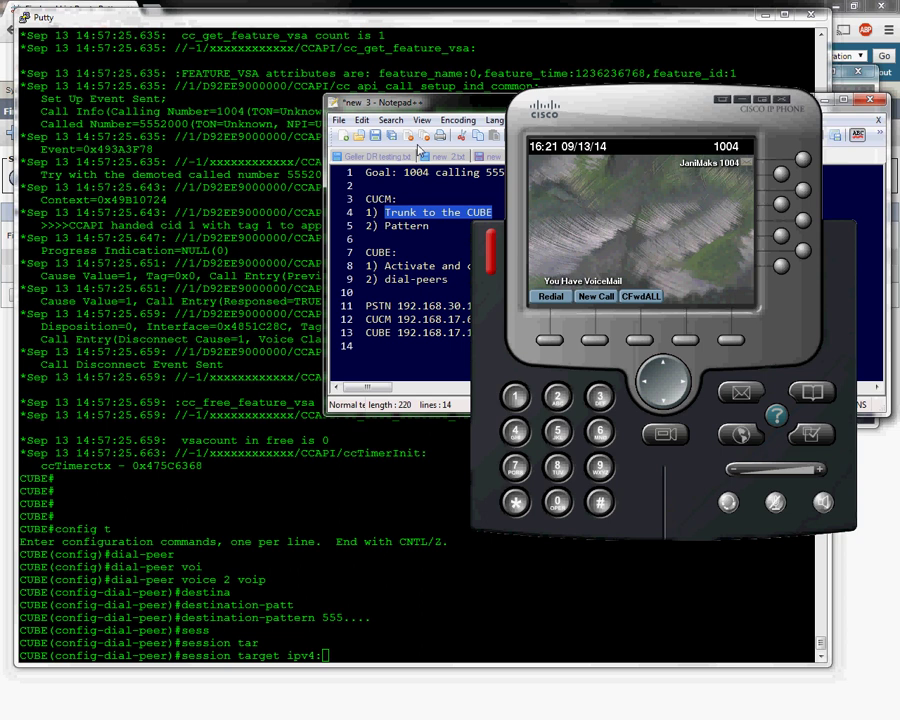
drag(428, 103, 270, 78)
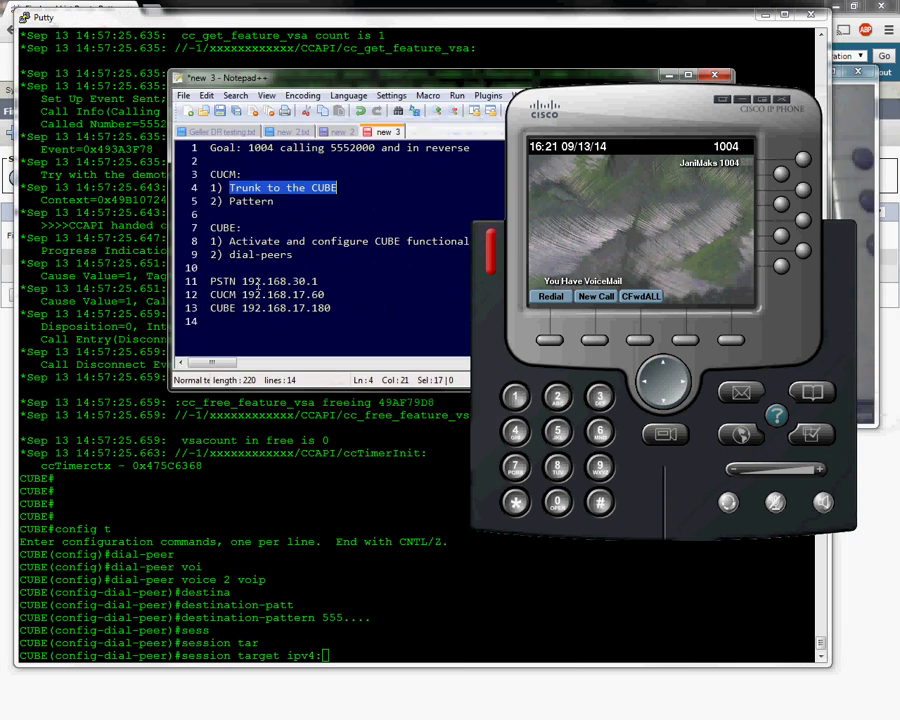
click(328, 655)
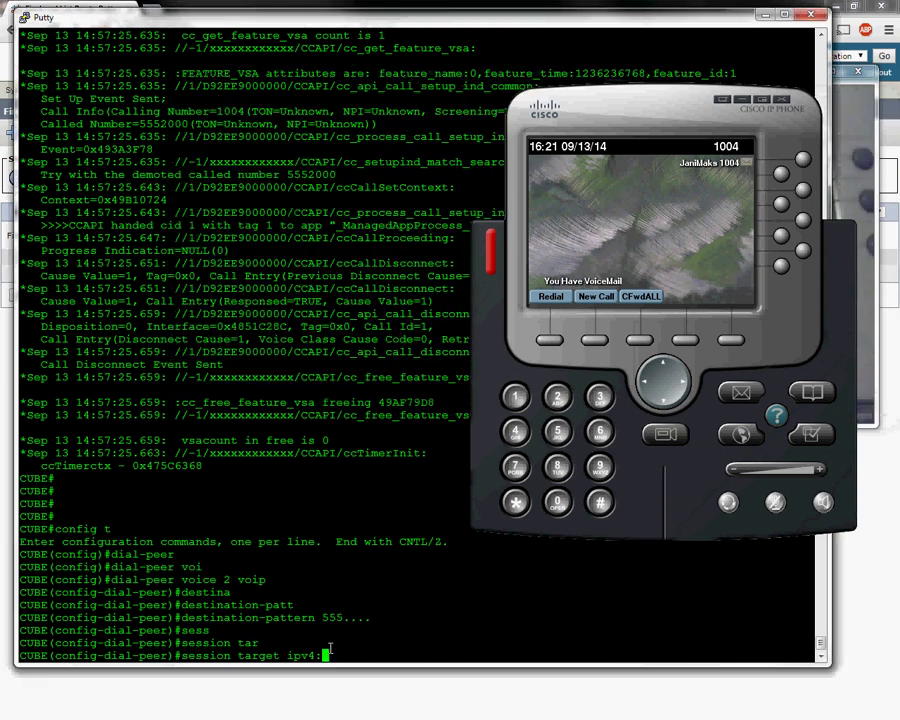
text(192.168)
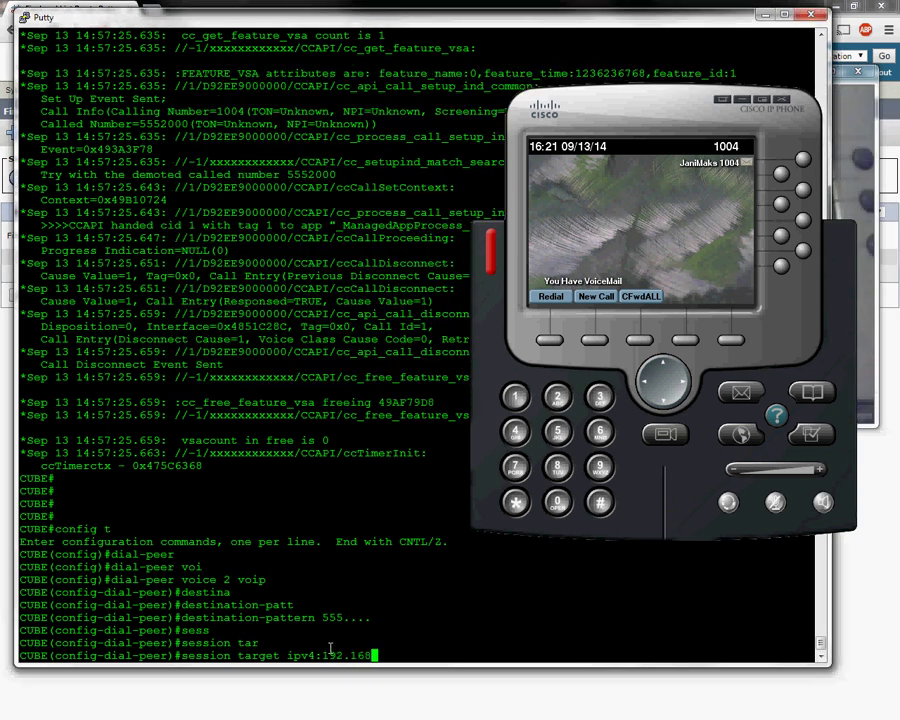
text(.30.1)
key(Return)
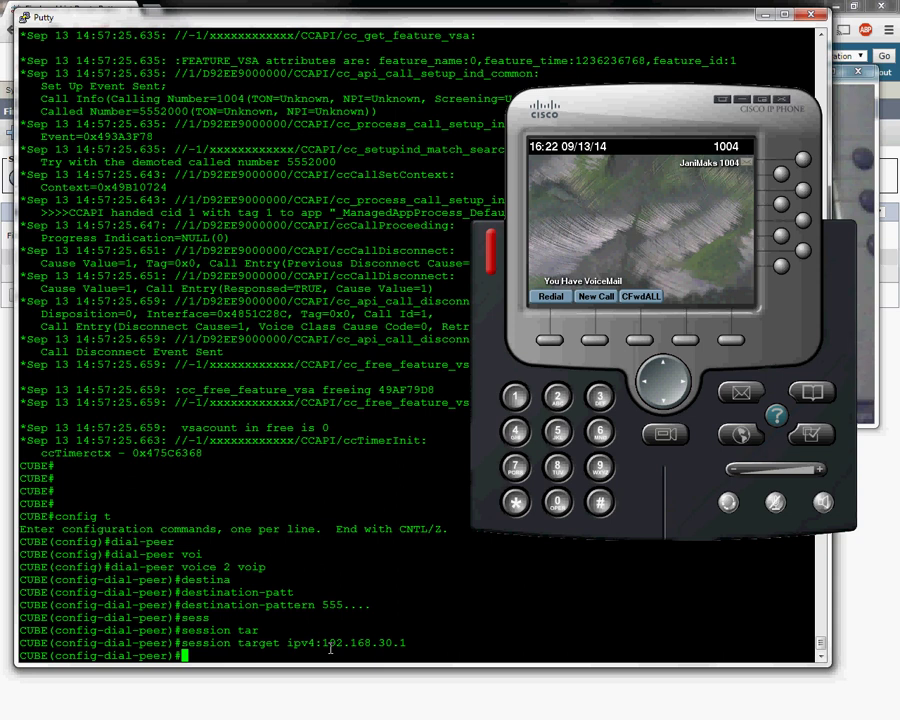
key(ctrl+z)
key(Return)
key(Return)
key(Return)
key(Return)
key(Return)
key(Return)
key(Return)
key(Return)
key(Return)
key(Return)
key(Return)
key(Return)
key(Return)
key(Return)
key(Return)
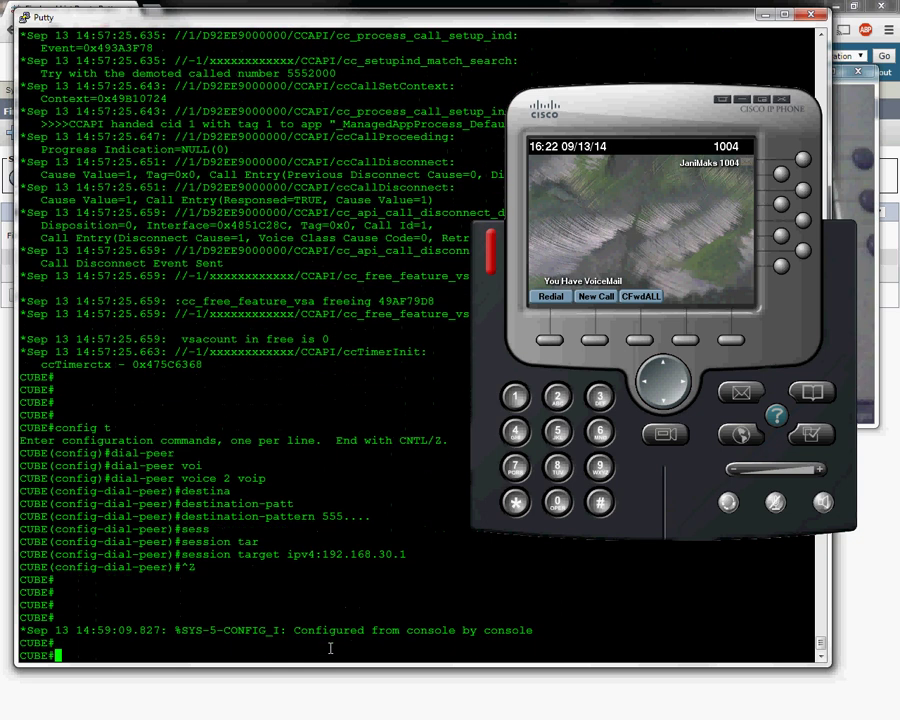
key(Return)
key(Return)
key(Return)
key(Return)
key(Return)
key(Return)
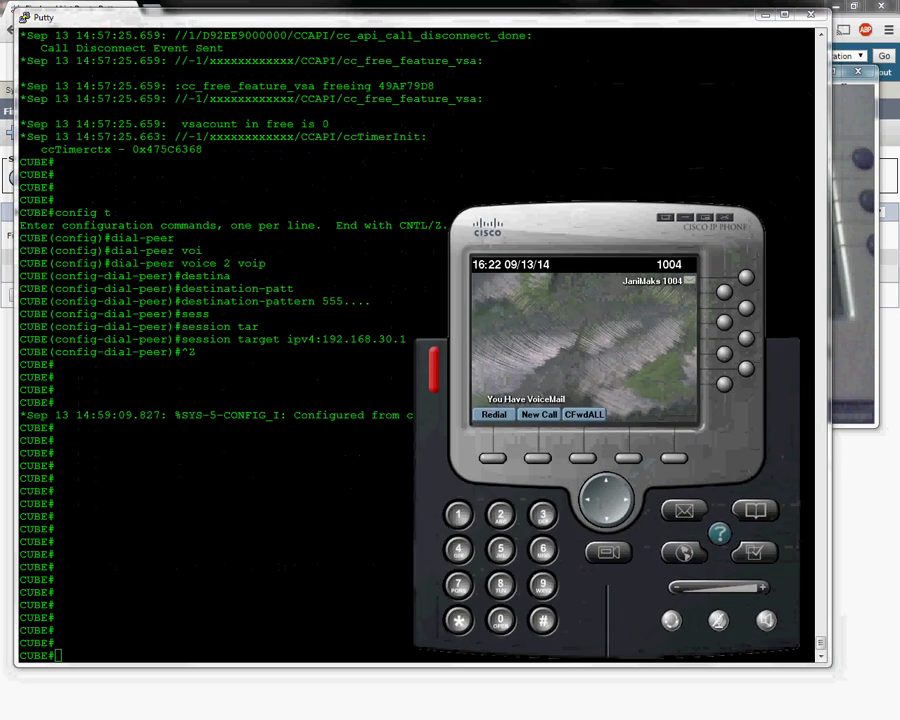
Dial 5552000 from the softphone and hang up once it rings out
drag(615, 224, 283, 240)
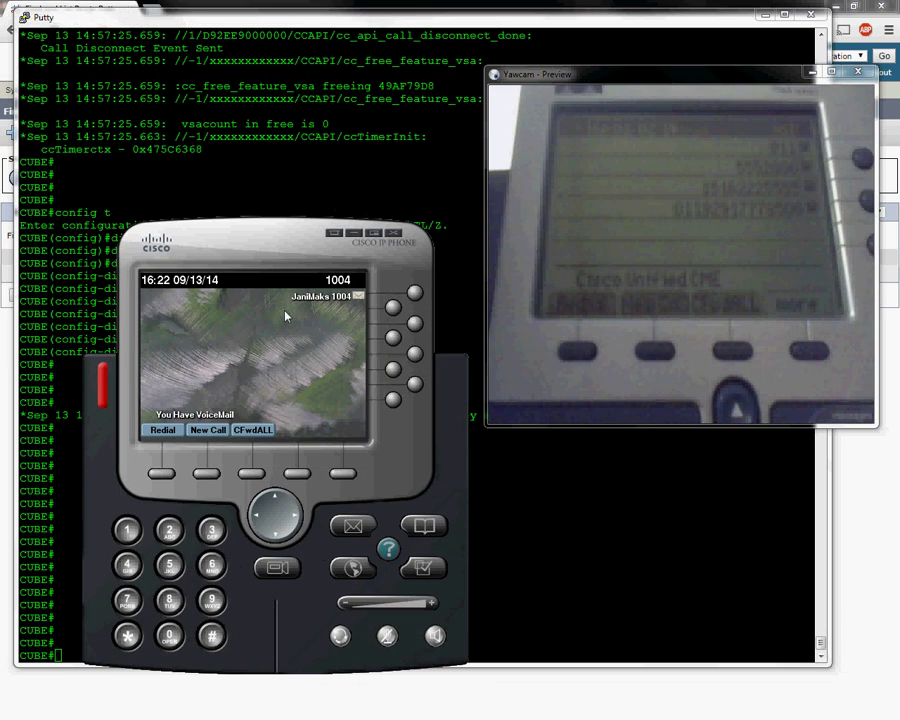
click(205, 474)
click(169, 565)
click(169, 565)
click(169, 565)
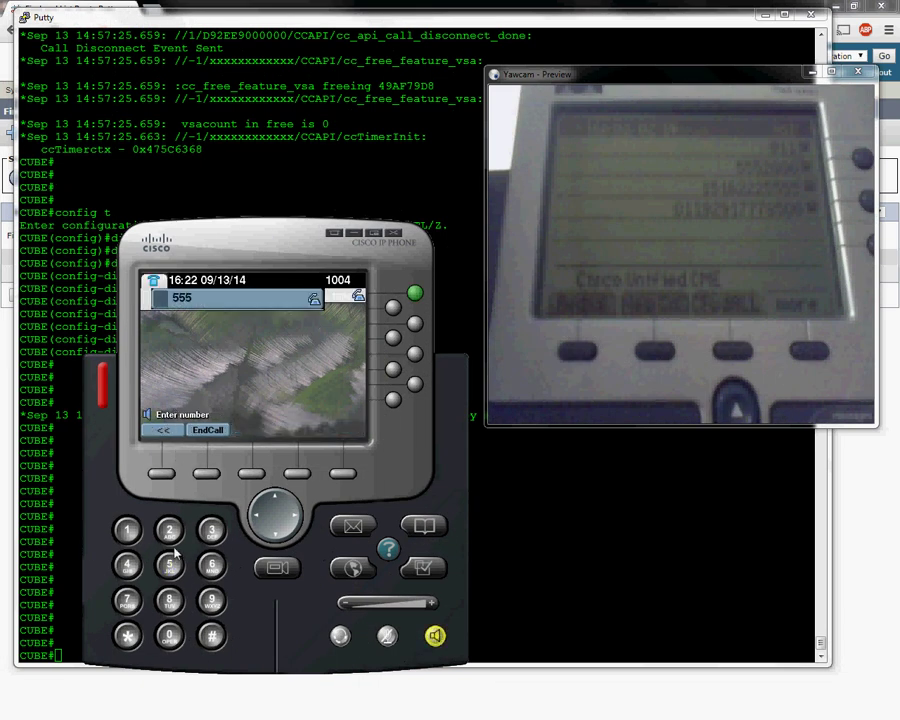
click(169, 530)
click(169, 636)
click(169, 636)
click(169, 636)
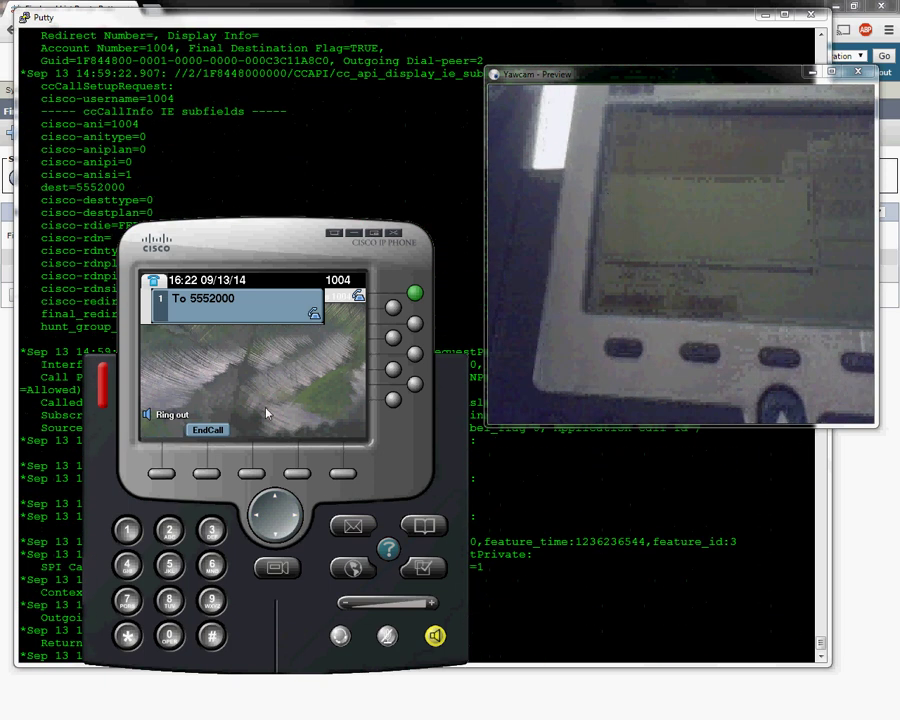
click(206, 476)
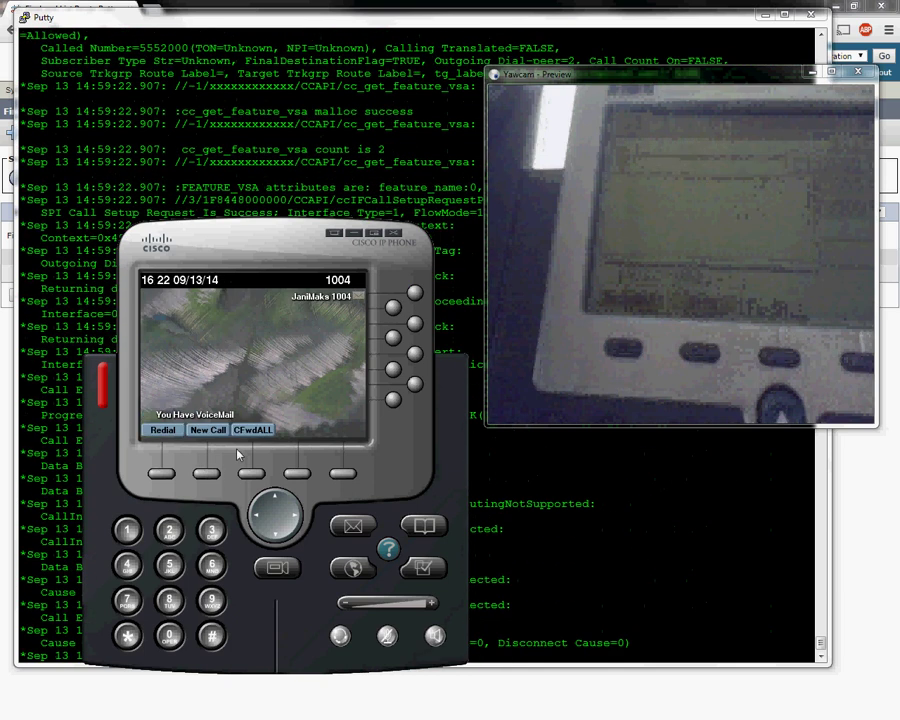
Highlight Incoming Dial-peer=1, calling 1004, called 5552000 and Outgoing Dial-peer=2 in the debug
drag(237, 257, 655, 197)
click(268, 500)
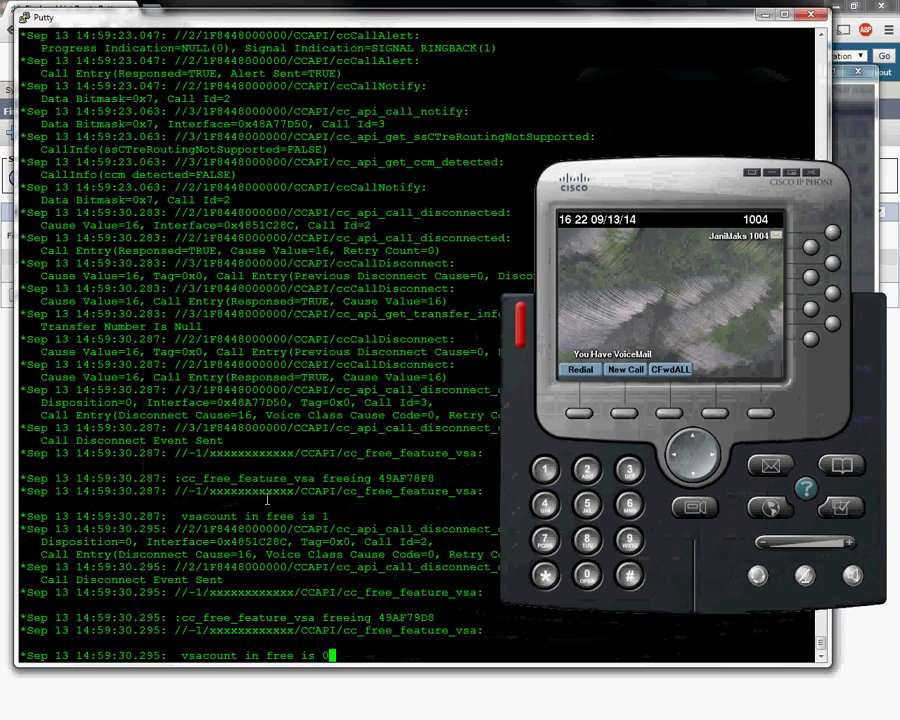
key(Return)
scroll(268, 500, up, 20)
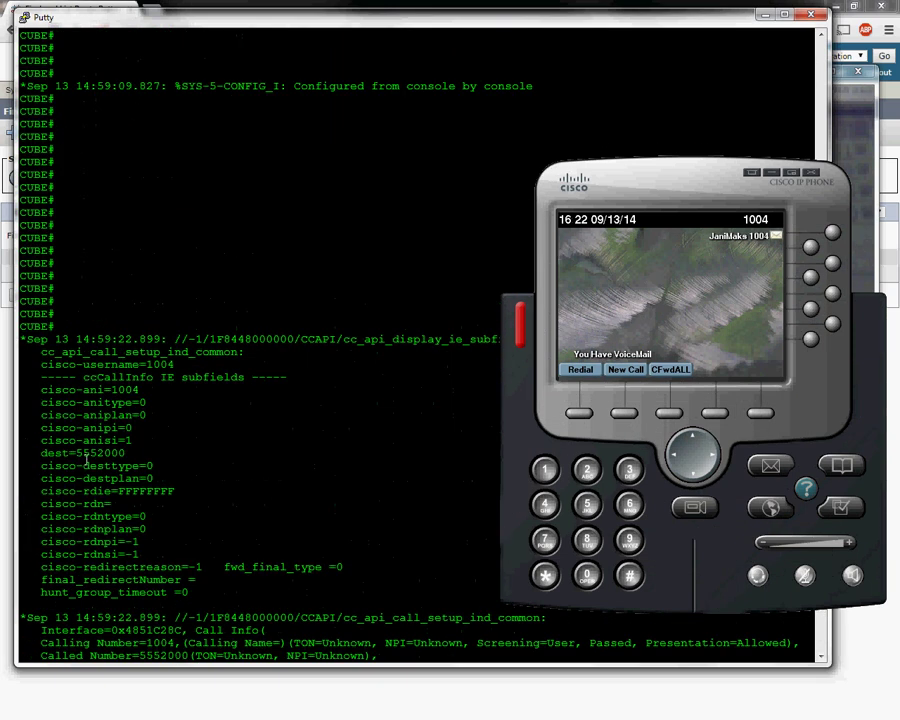
drag(78, 453, 125, 454)
scroll(138, 490, down, 8)
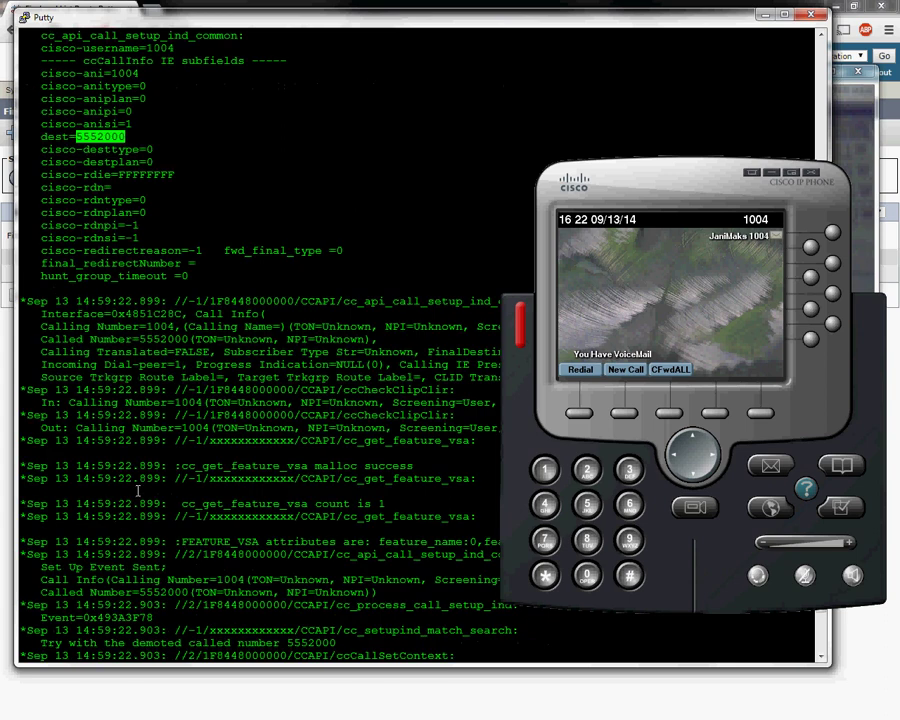
drag(41, 365, 182, 365)
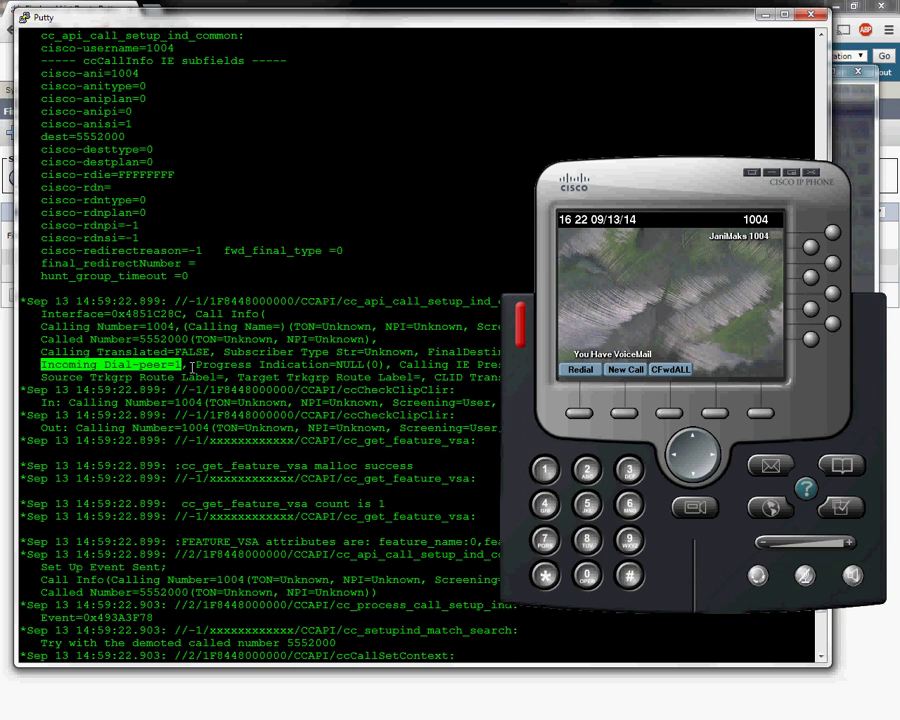
drag(139, 326, 187, 340)
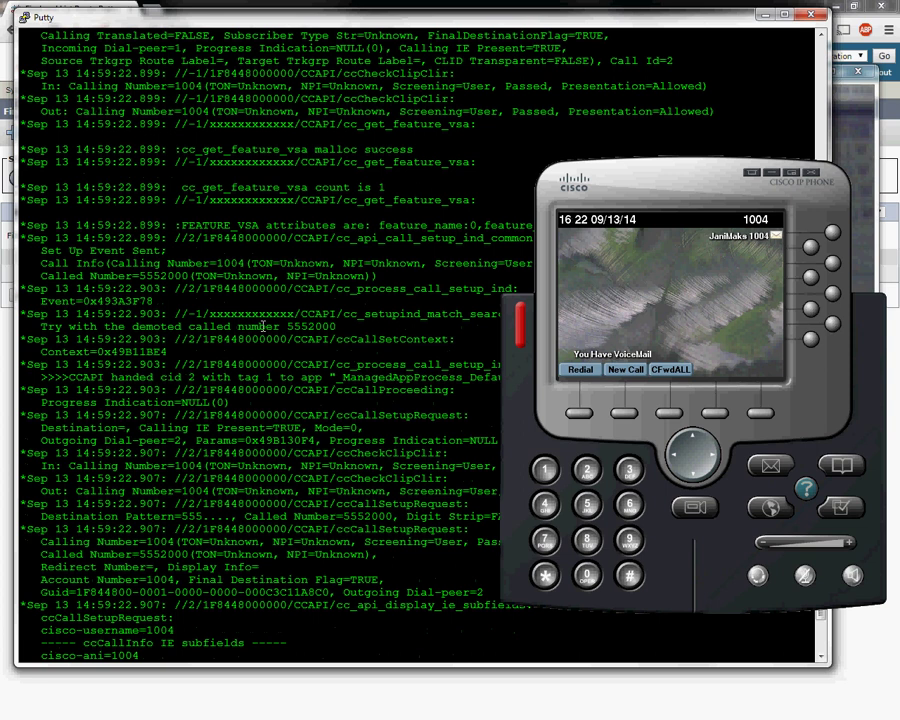
drag(285, 326, 335, 328)
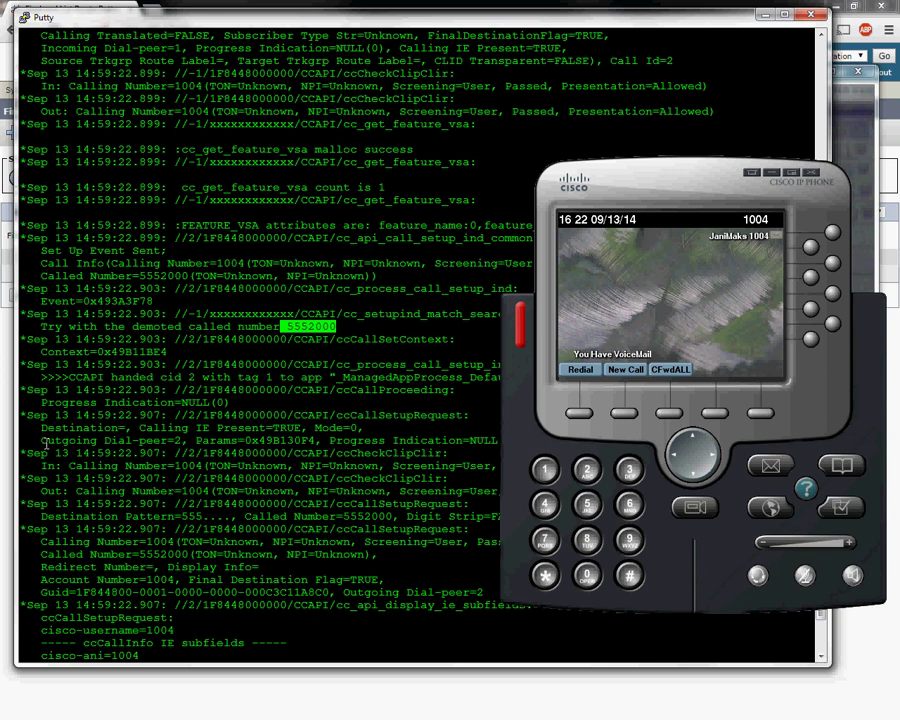
drag(41, 440, 179, 440)
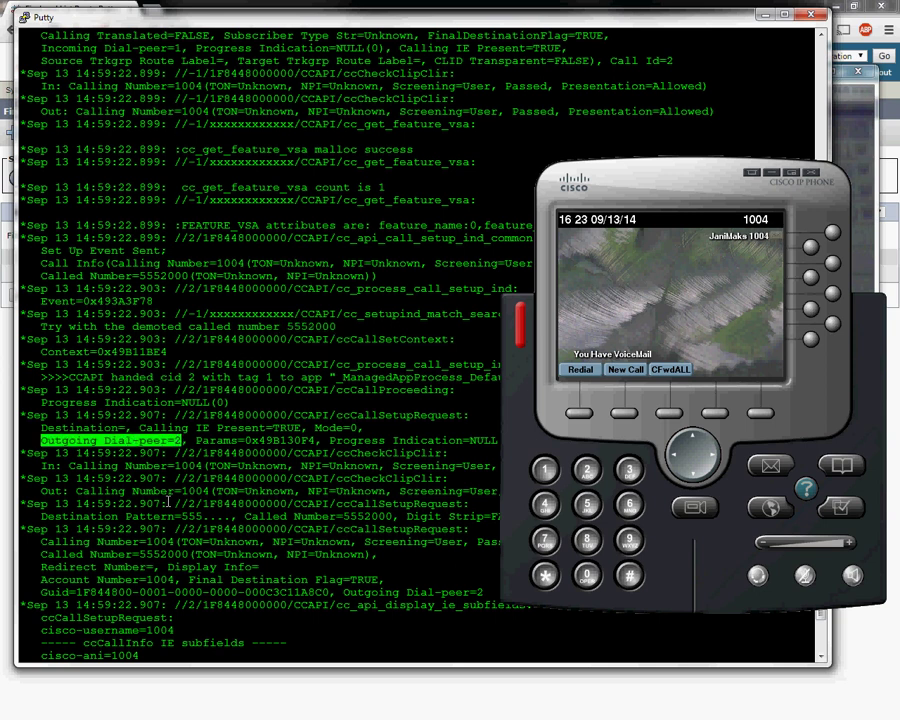
Mark Disconnect Cause=16, add blank prompts, and move the IP phone window over the terminal
scroll(167, 502, down, 8)
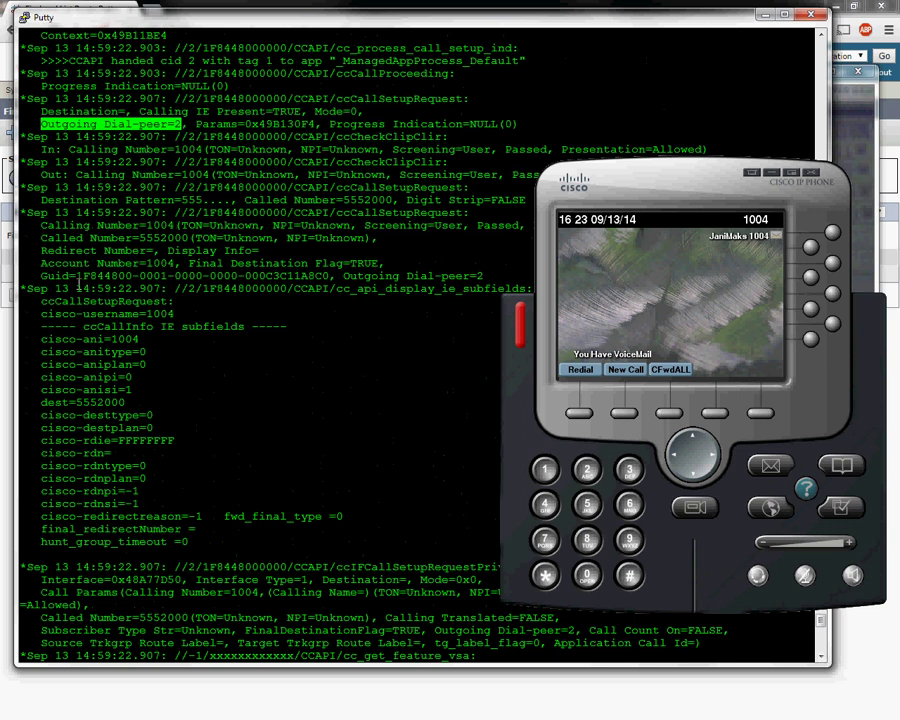
drag(62, 298, 160, 455)
scroll(210, 515, down, 8)
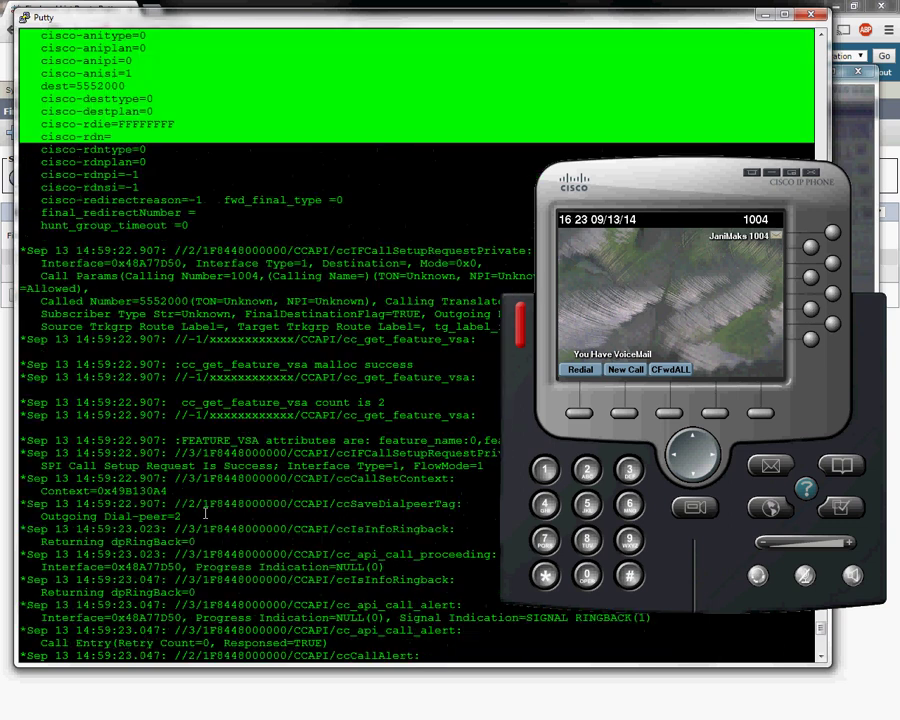
scroll(205, 513, down, 15)
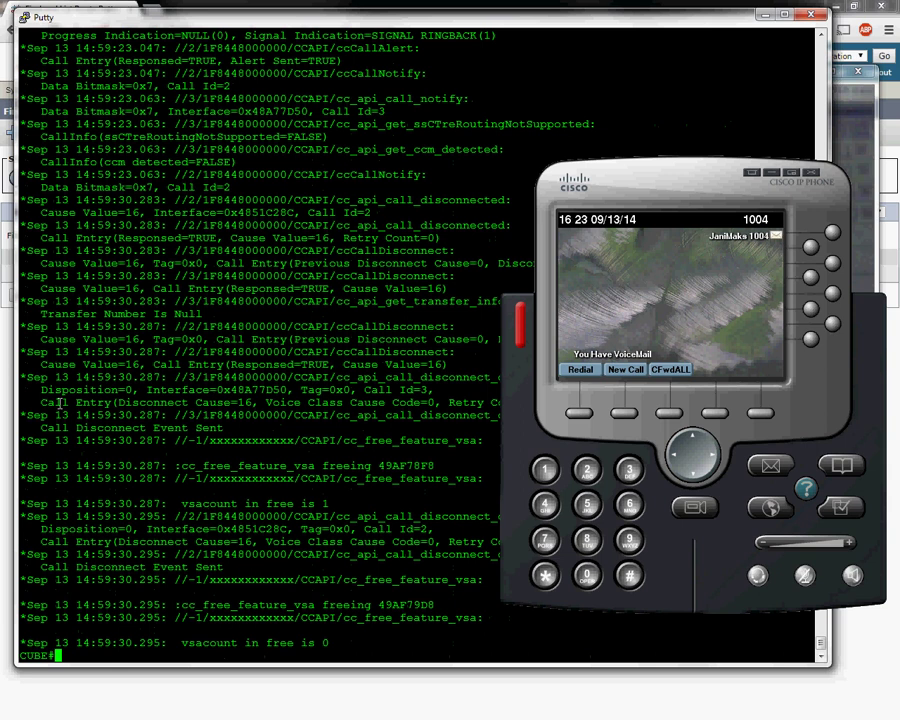
drag(41, 402, 265, 403)
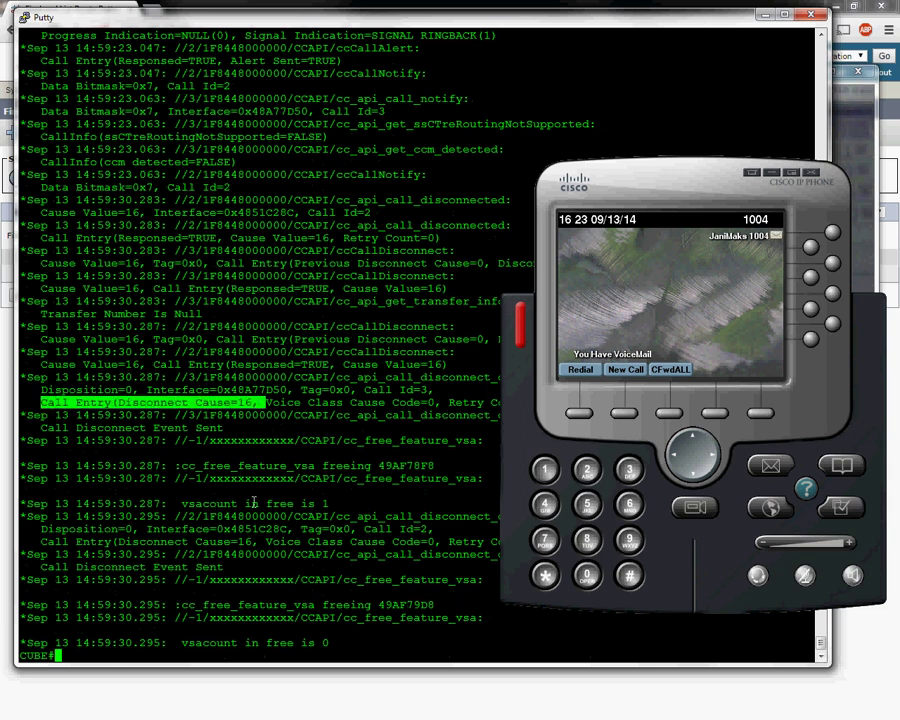
click(146, 628)
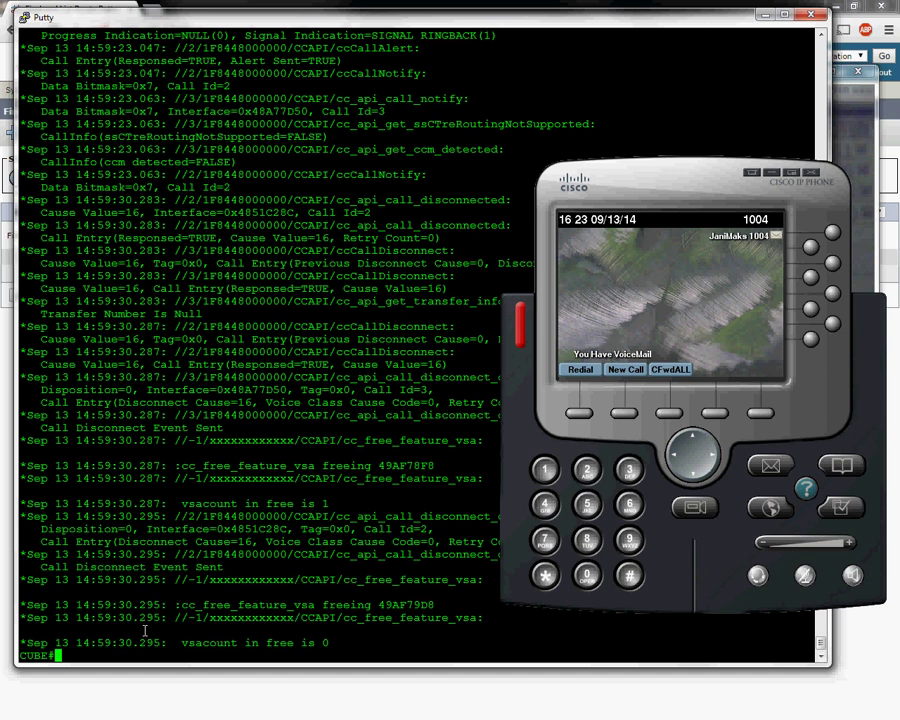
key(Return)
key(Return)
key(Return)
key(Return)
key(Return)
key(Return)
key(Return)
key(Return)
key(Return)
key(Return)
key(Return)
key(Return)
key(Return)
key(Return)
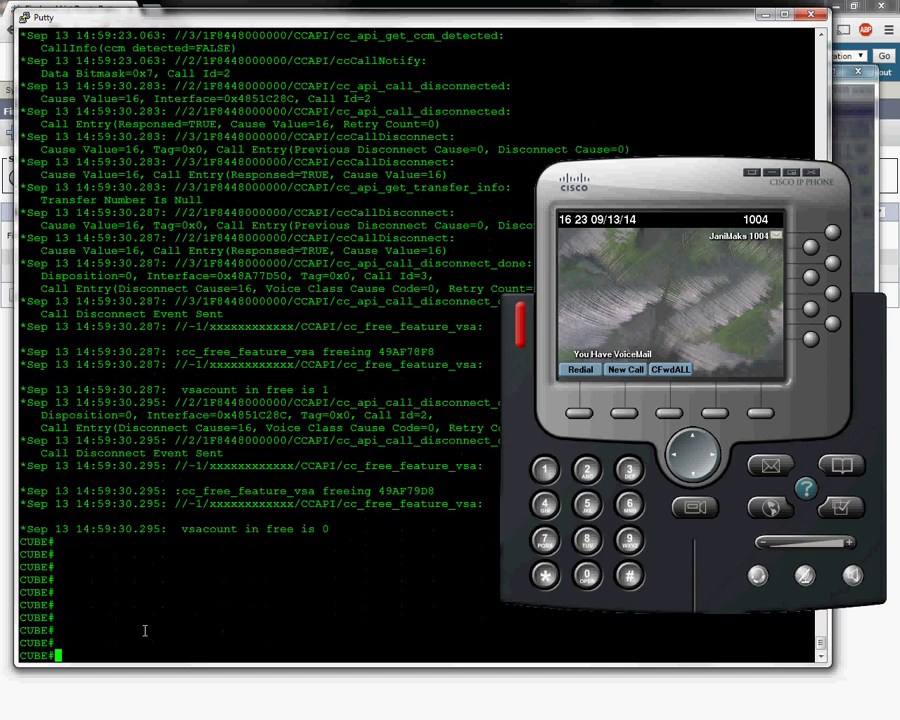
key(Return)
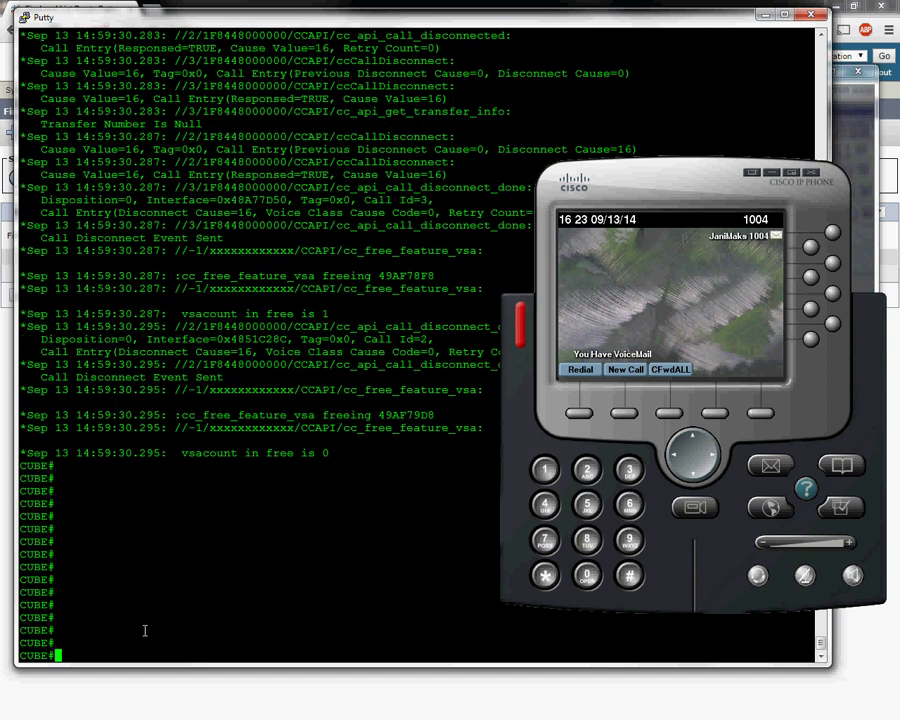
drag(638, 185, 451, 233)
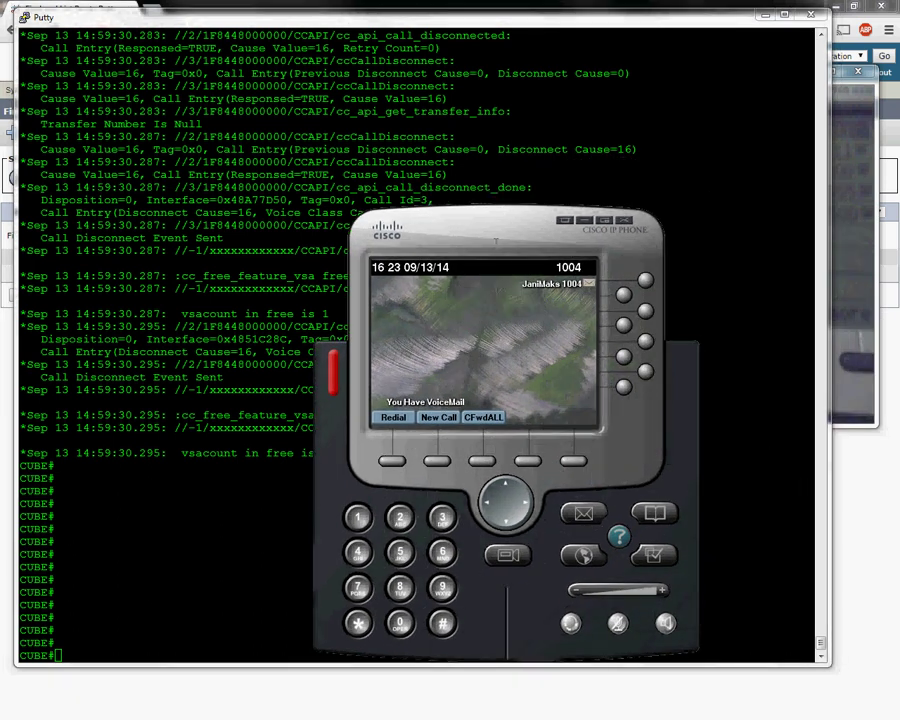
Move the IP phone window aside and bring the Yawcam webcam preview to the front
drag(496, 240, 467, 234)
click(843, 205)
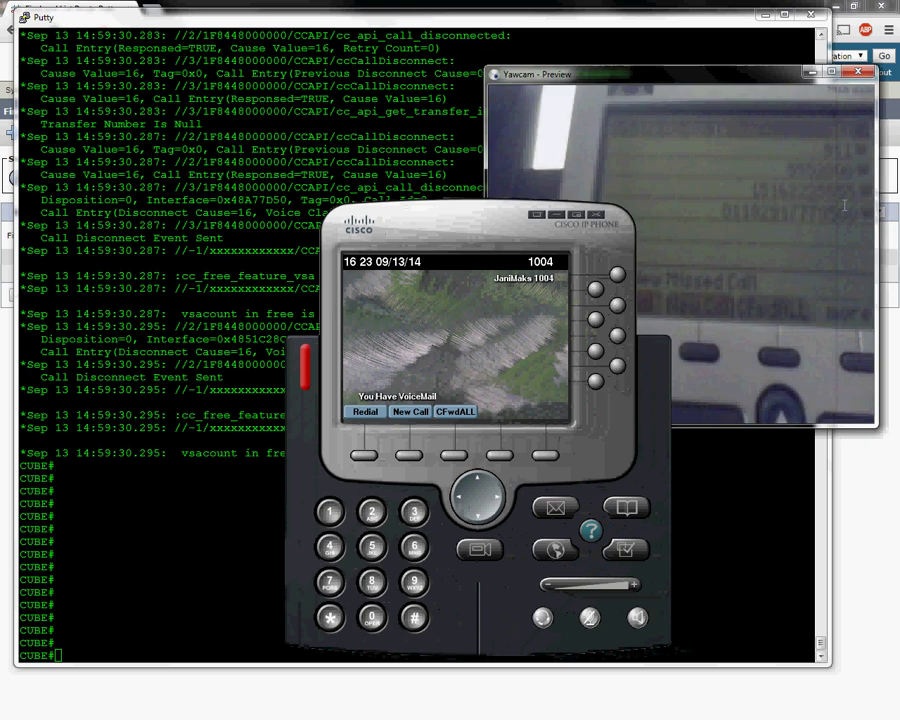
drag(461, 240, 690, 295)
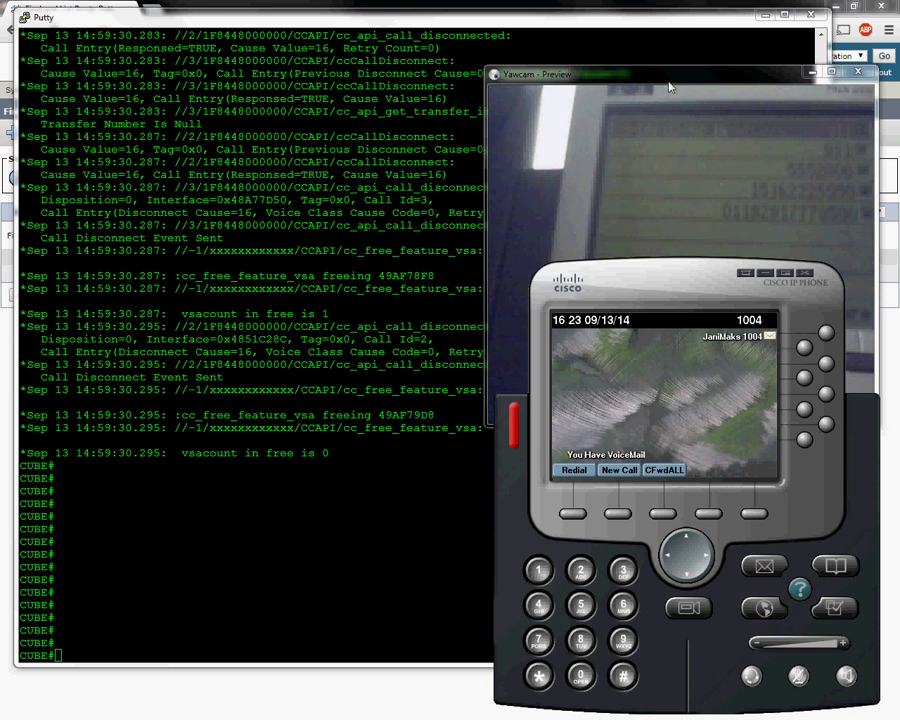
click(168, 585)
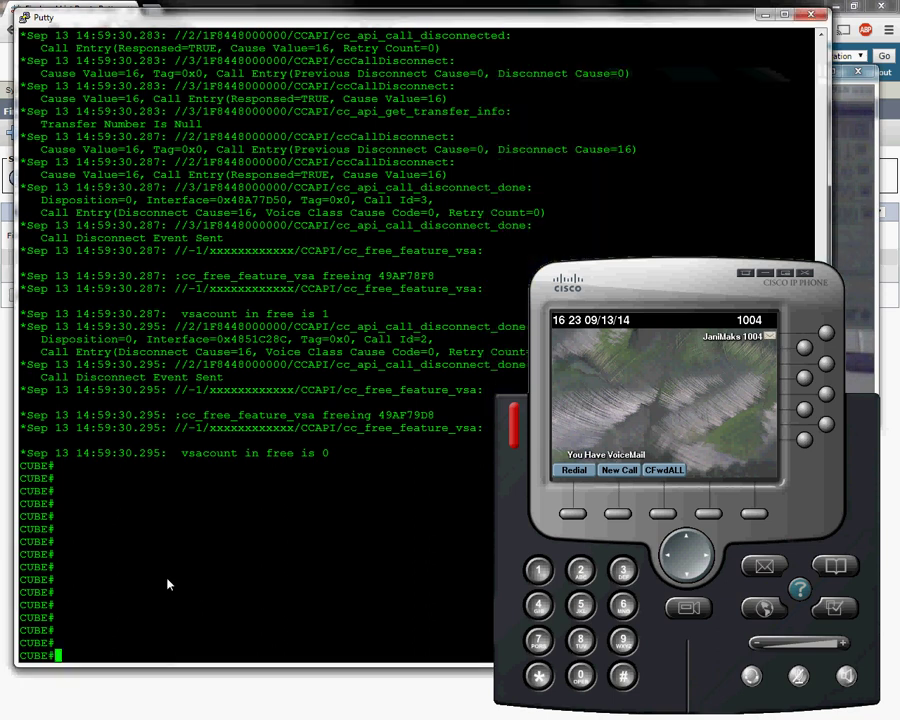
click(850, 180)
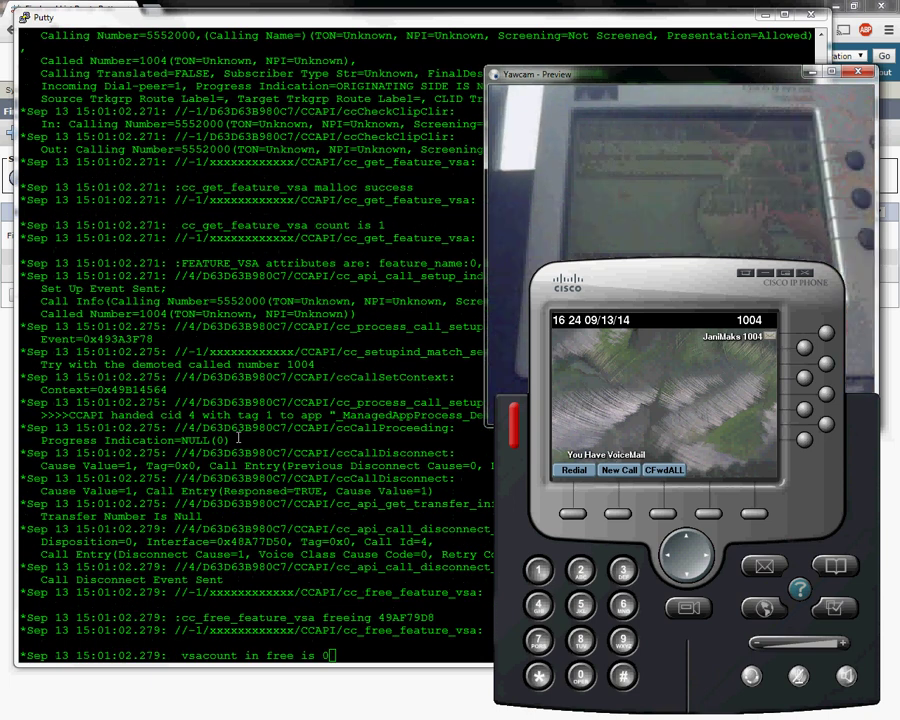
Highlight calling 5552000, Incoming Dial-peer=1, called 1004 and Transfer Number Is Null in the debug
click(167, 307)
scroll(248, 435, up, 8)
scroll(247, 435, up, 8)
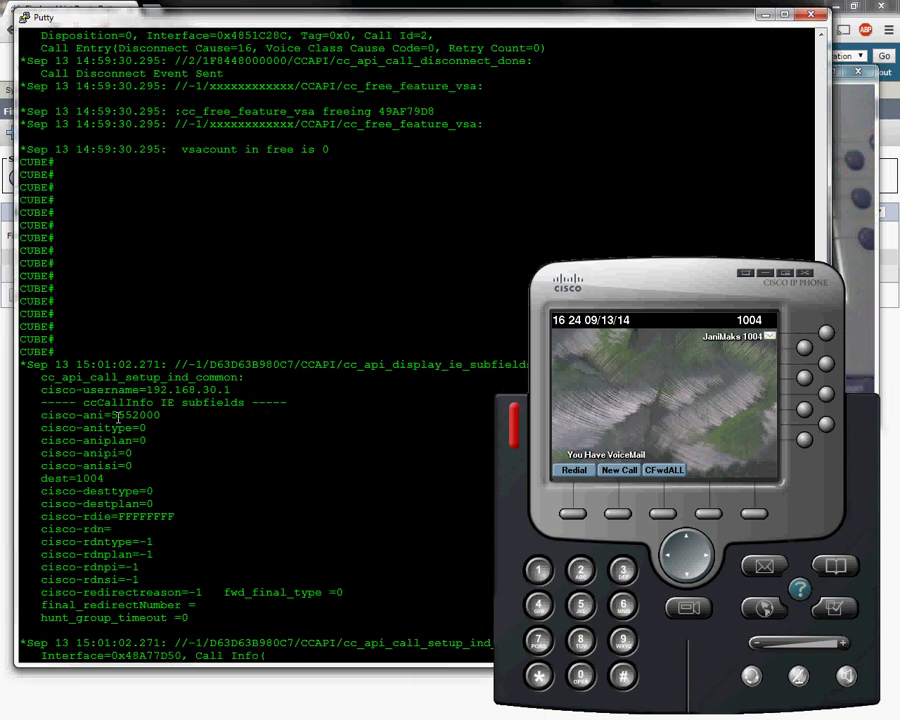
drag(111, 414, 157, 414)
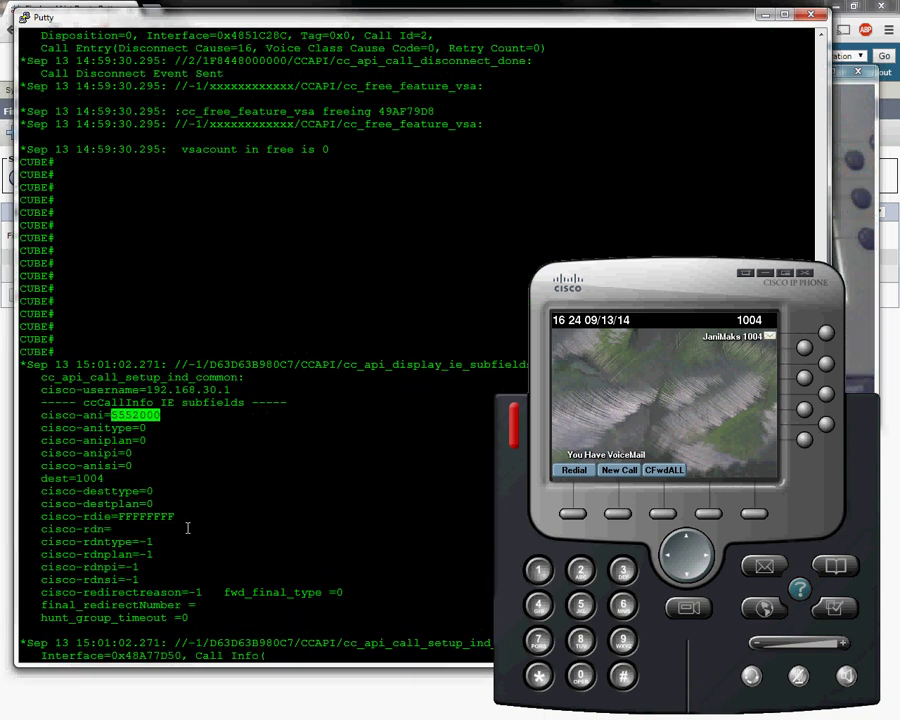
scroll(150, 430, down, 13)
scroll(120, 425, up, 5)
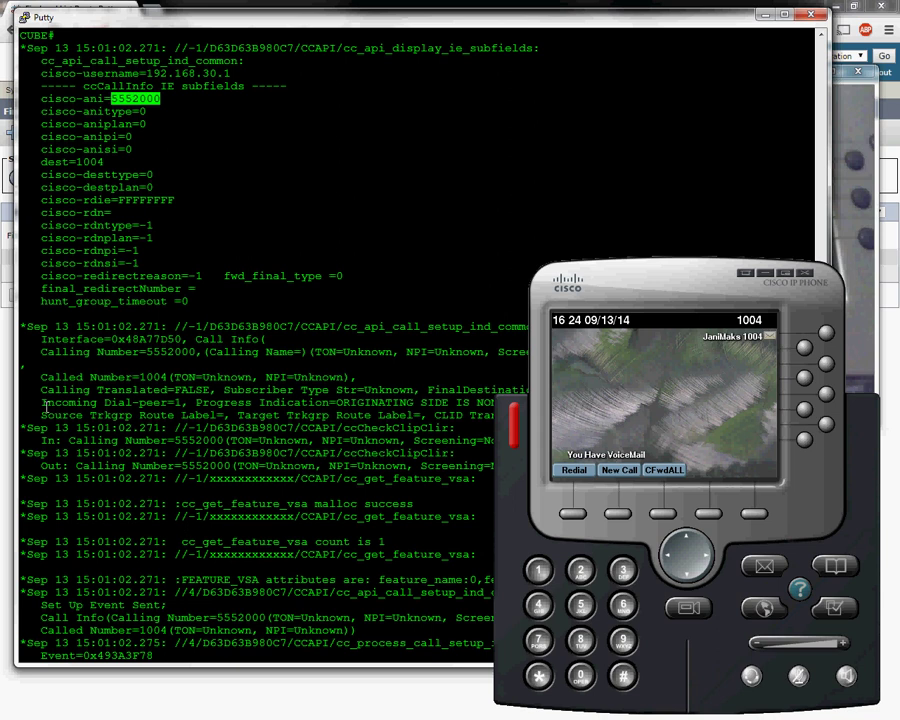
drag(41, 402, 181, 404)
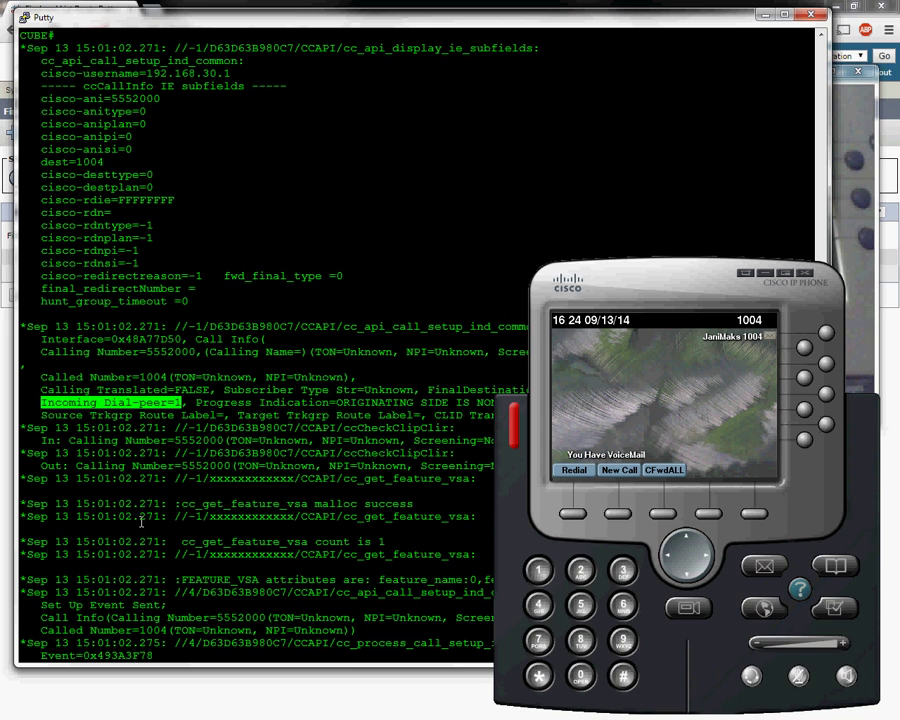
drag(175, 440, 224, 441)
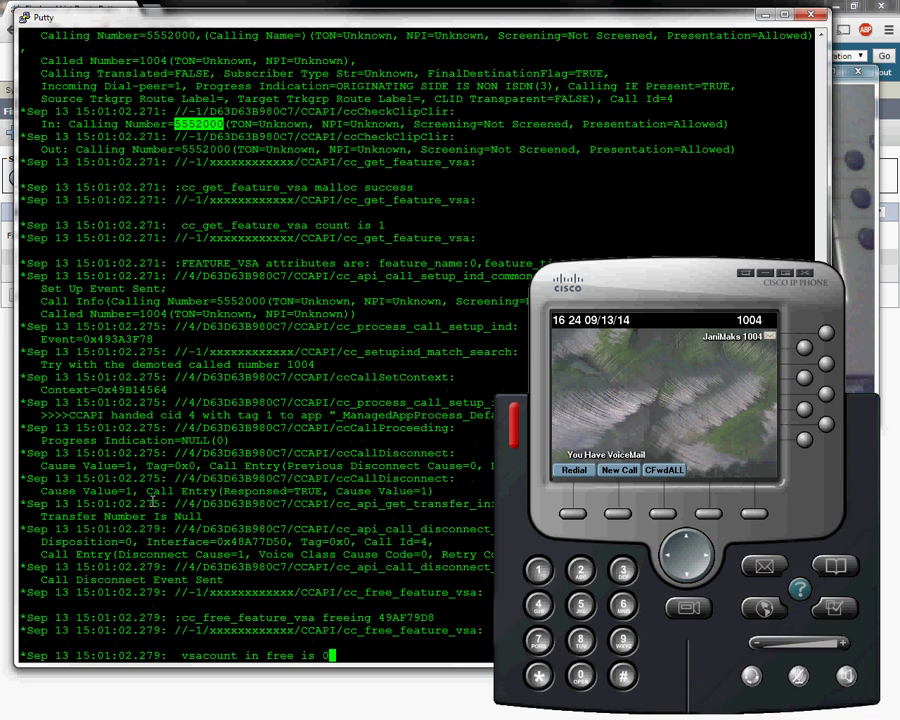
double_click(298, 364)
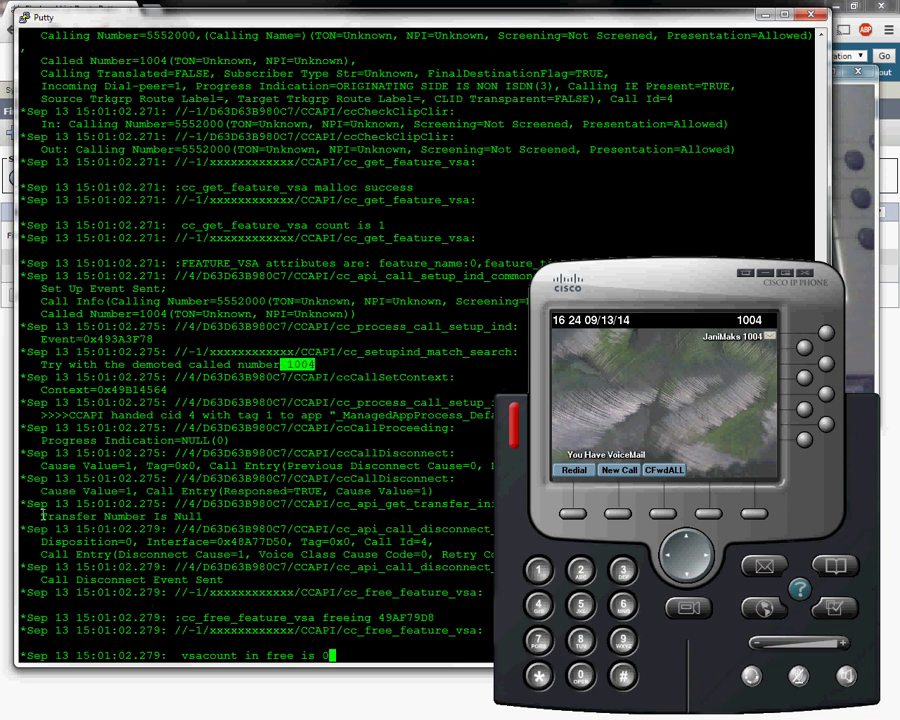
drag(35, 516, 202, 516)
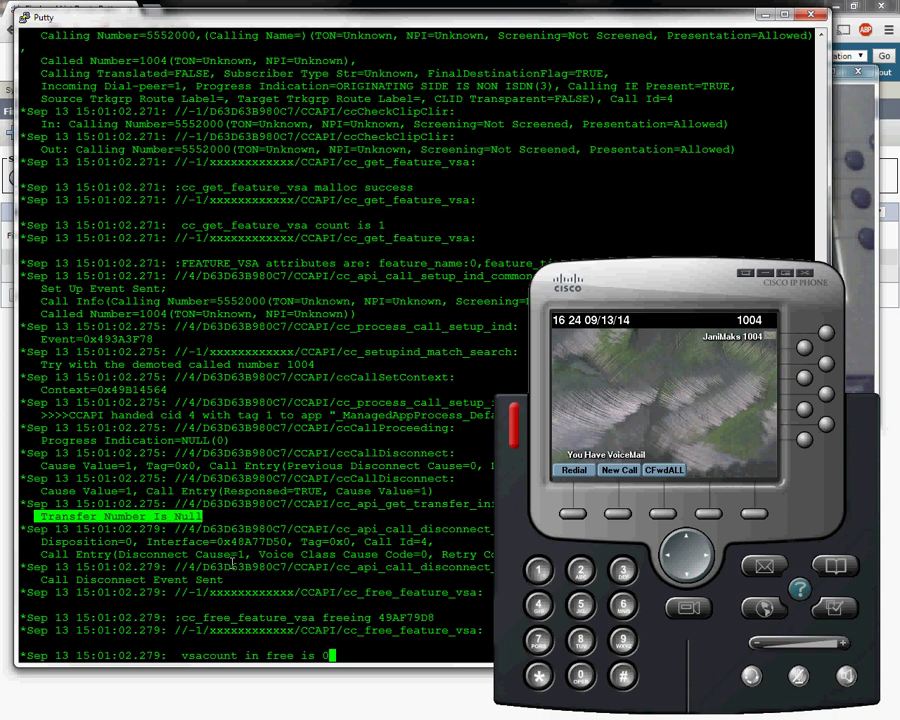
Enter global configuration mode with config t
key(Return)
key(Return)
key(Return)
key(Return)
key(Return)
key(Return)
key(Return)
key(Return)
key(Return)
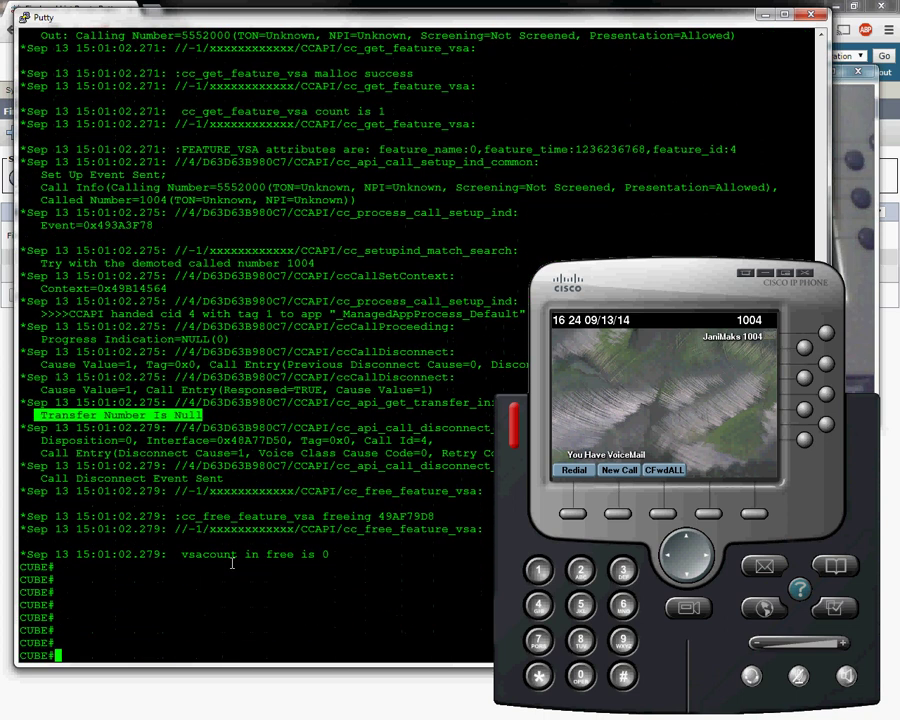
text(config t)
key(Return)
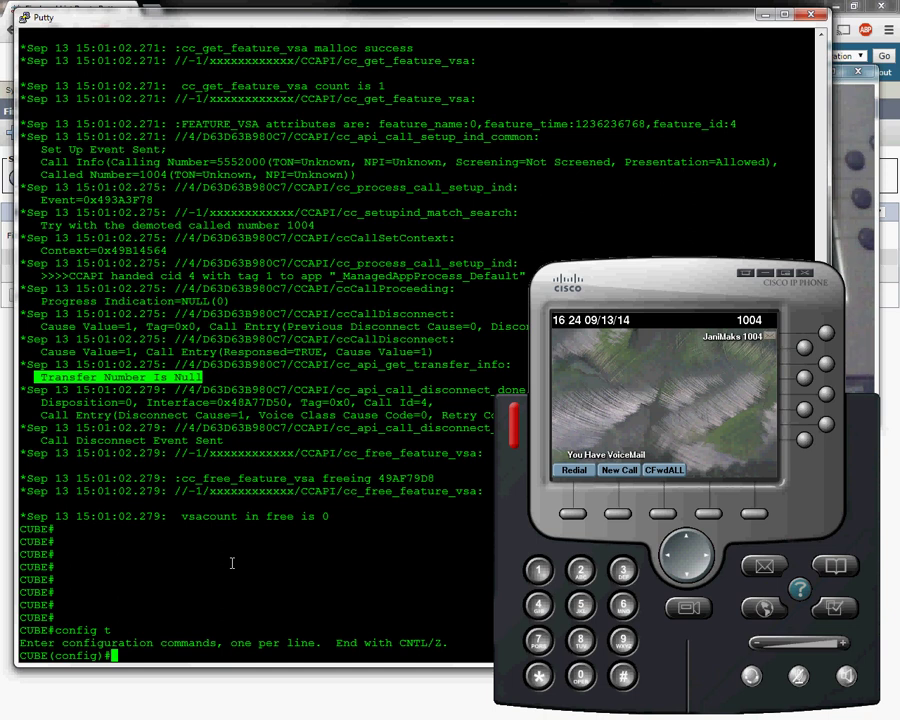
Create dial-peer voice 10 voip with destination-pattern 1004
text(dial-peer)
key(BackSpace)
key(BackSpace)
key(BackSpace)
key(BackSpace)
text(peer )
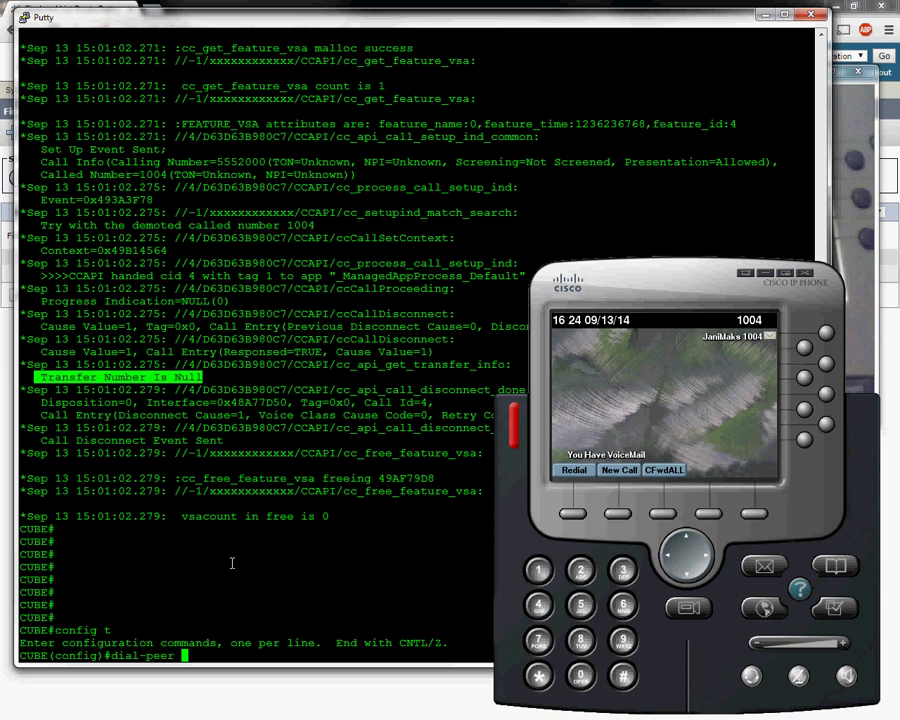
text(voi)
key(Tab)
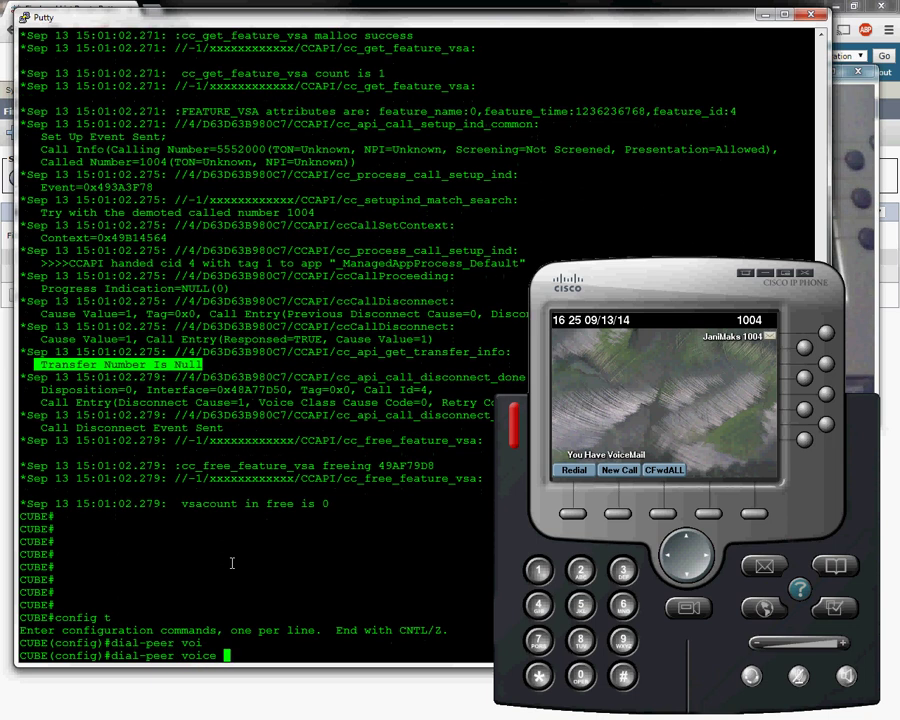
text(10 voip)
key(Return)
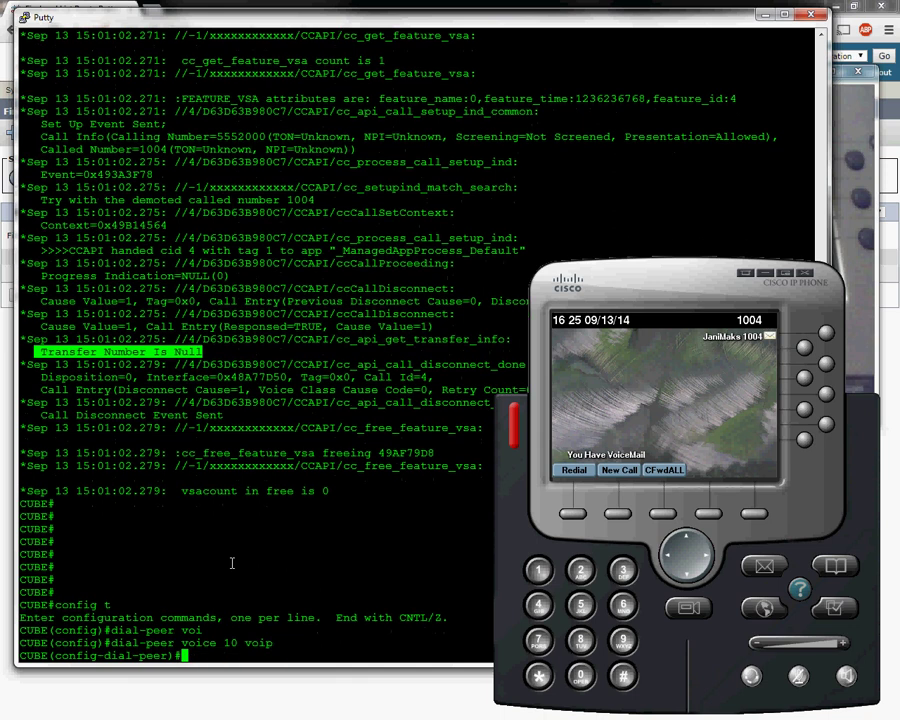
text(dest)
key(Tab)
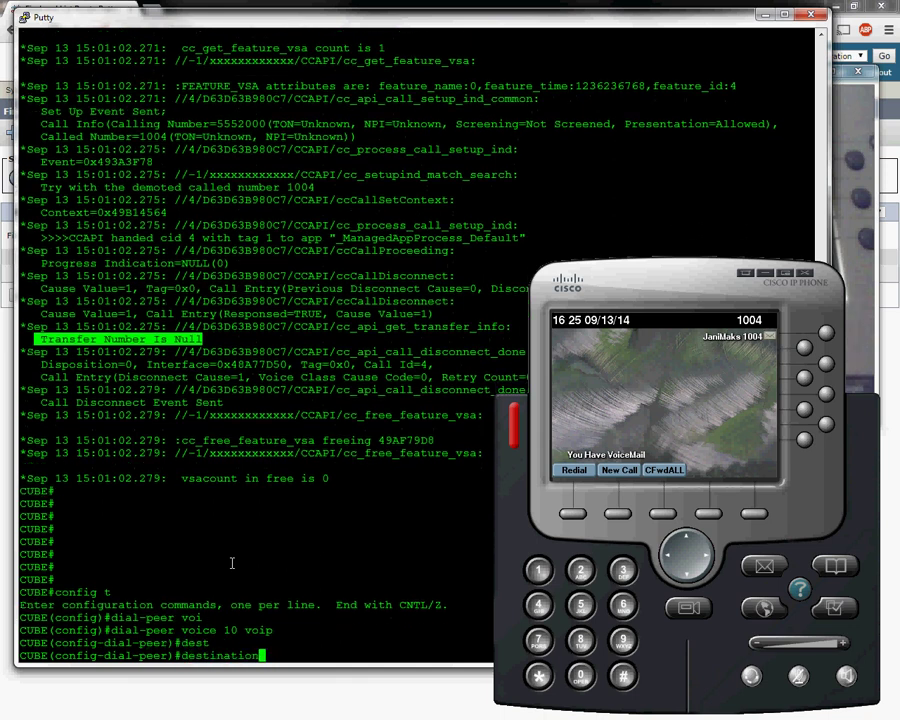
text(-pa)
key(Tab)
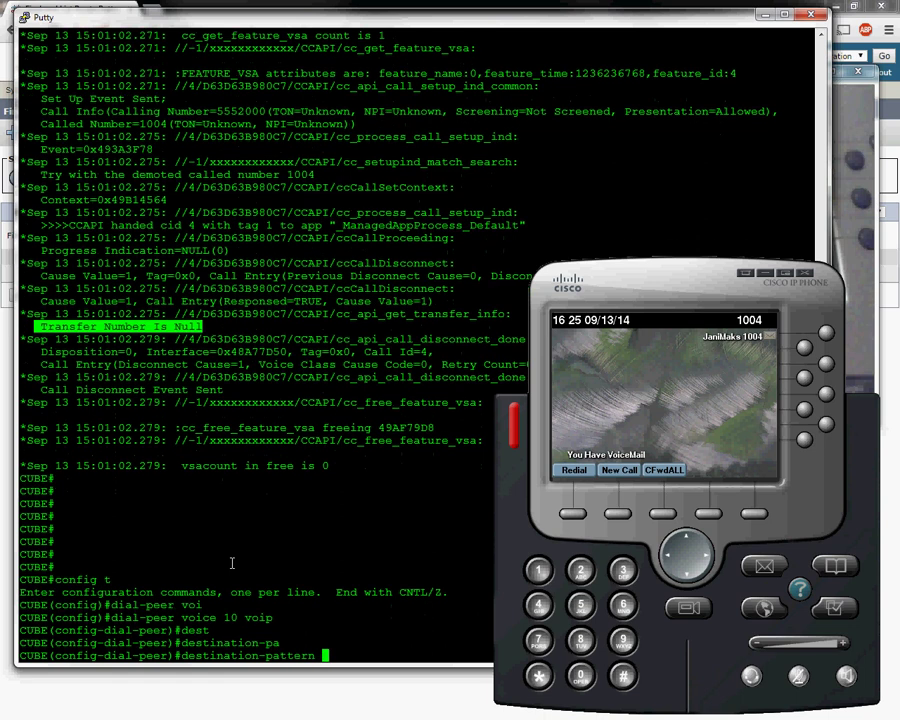
text(1)
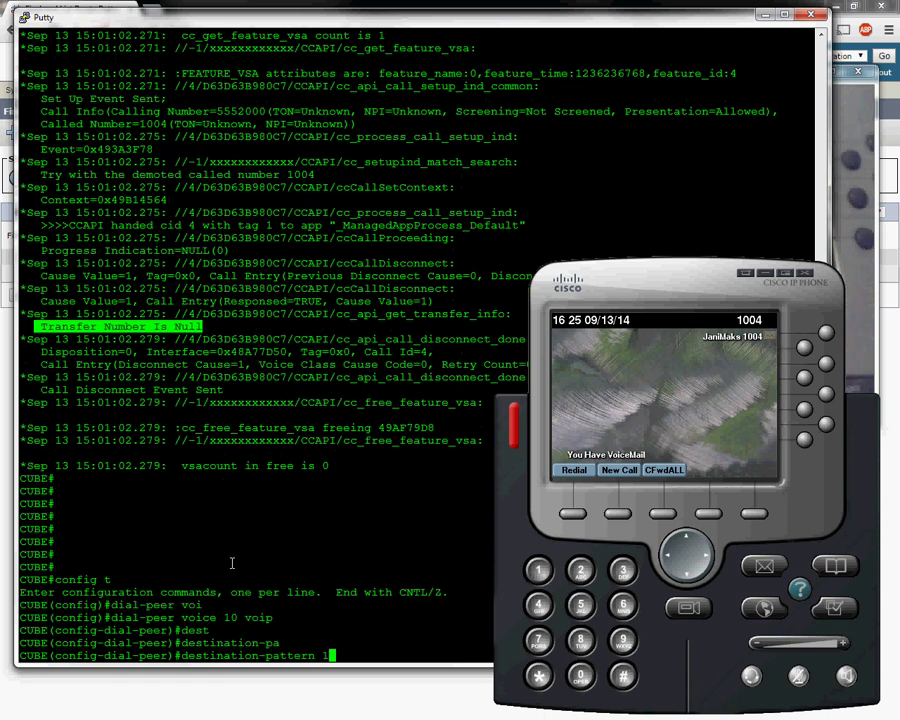
text(004)
key(Return)
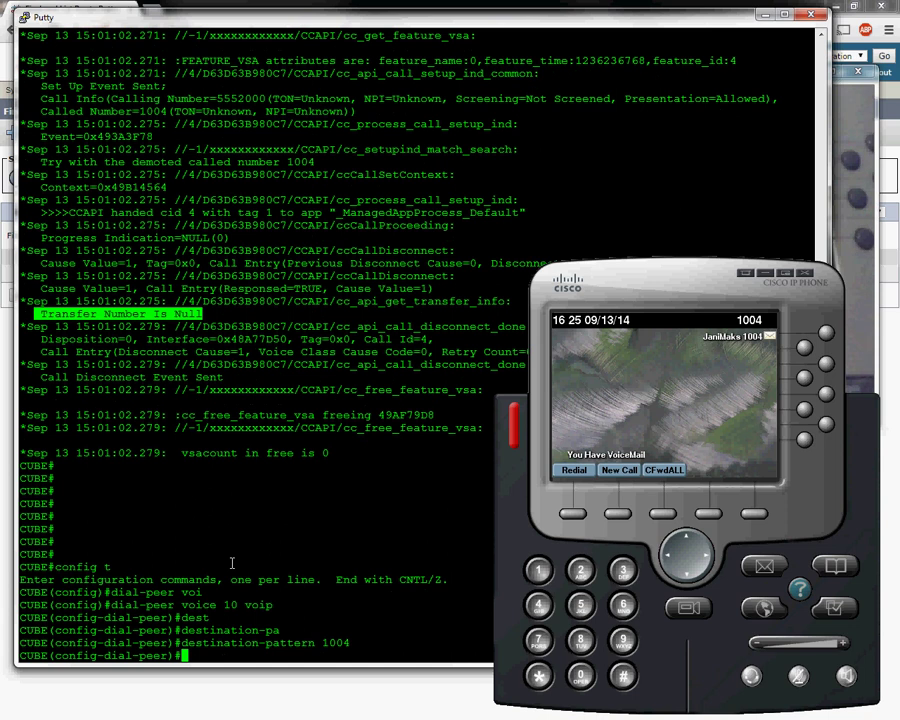
Set the dial-peer's session target to ipv4:192.168.17.60
text(ses)
key(Tab)
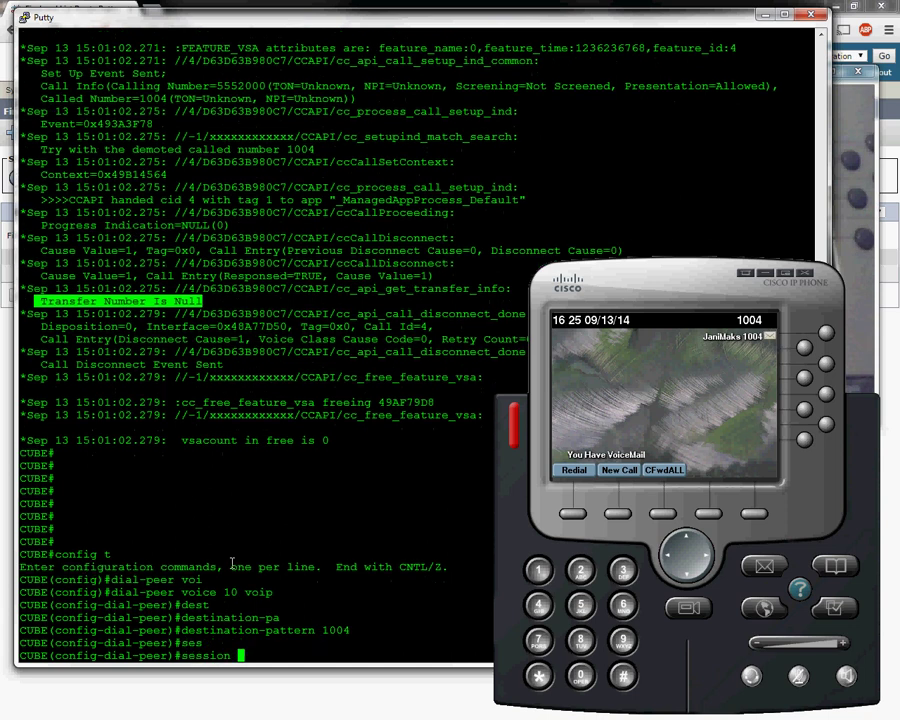
text(tar)
key(Tab)
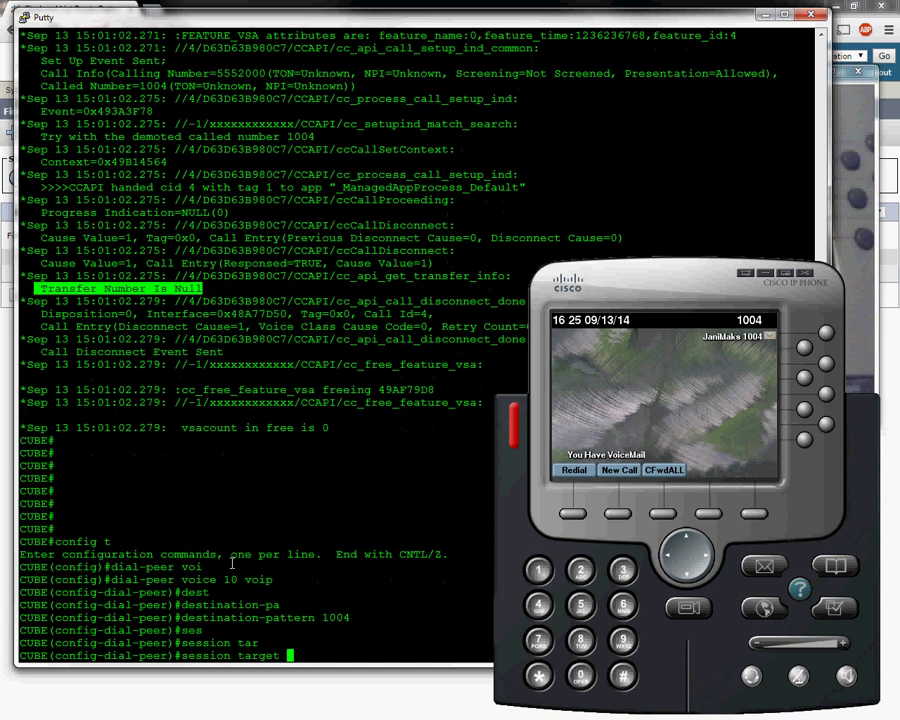
text(ipv4:192.168.17.60)
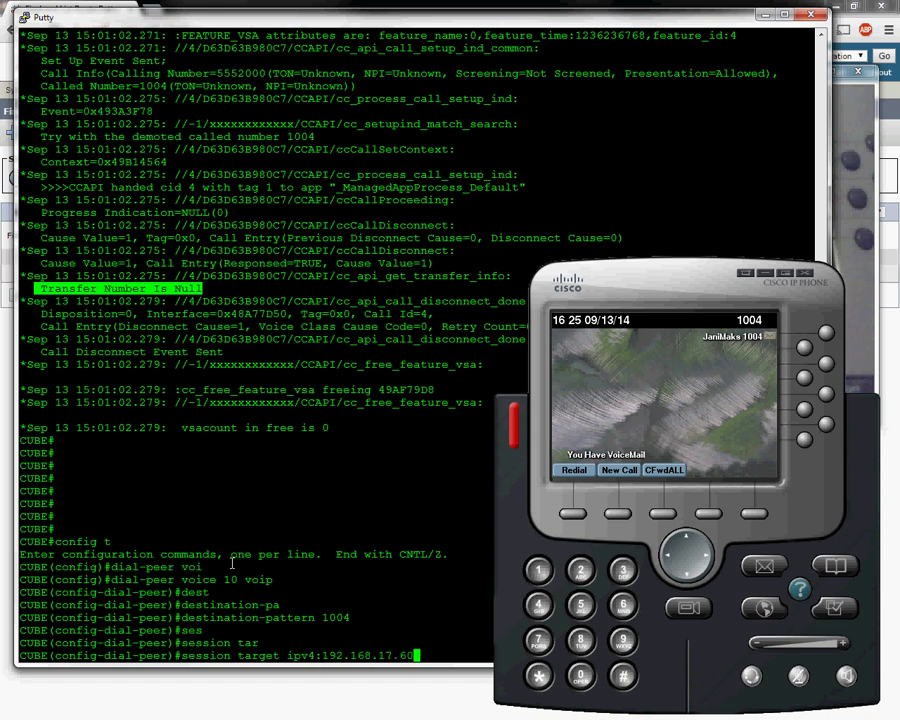
key(Return)
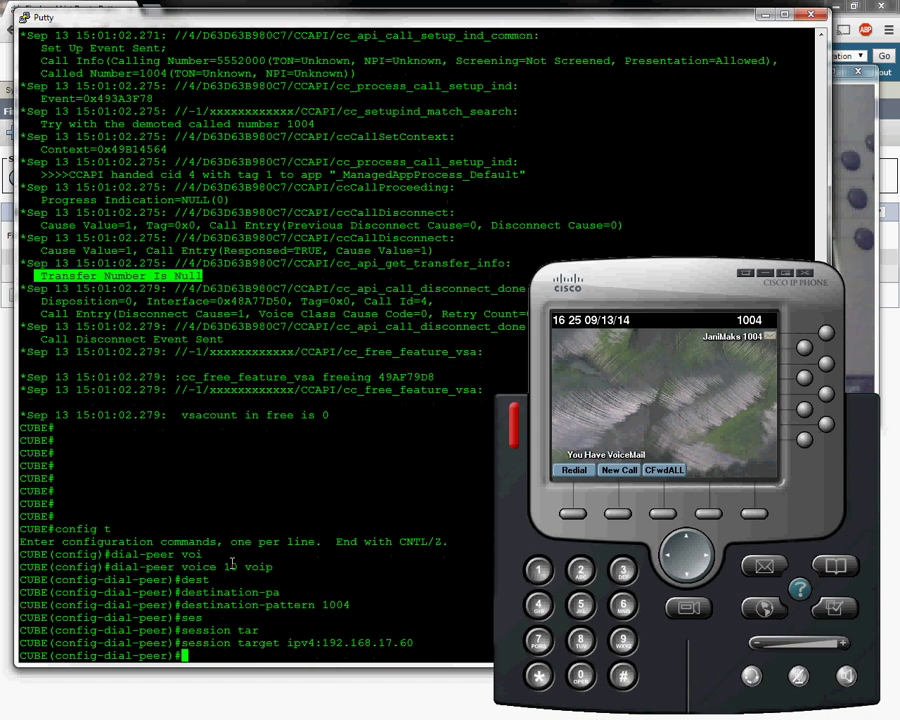
Set session protocol sipv2 and exit configuration mode with Ctrl+Z
text(ses)
key(Tab)
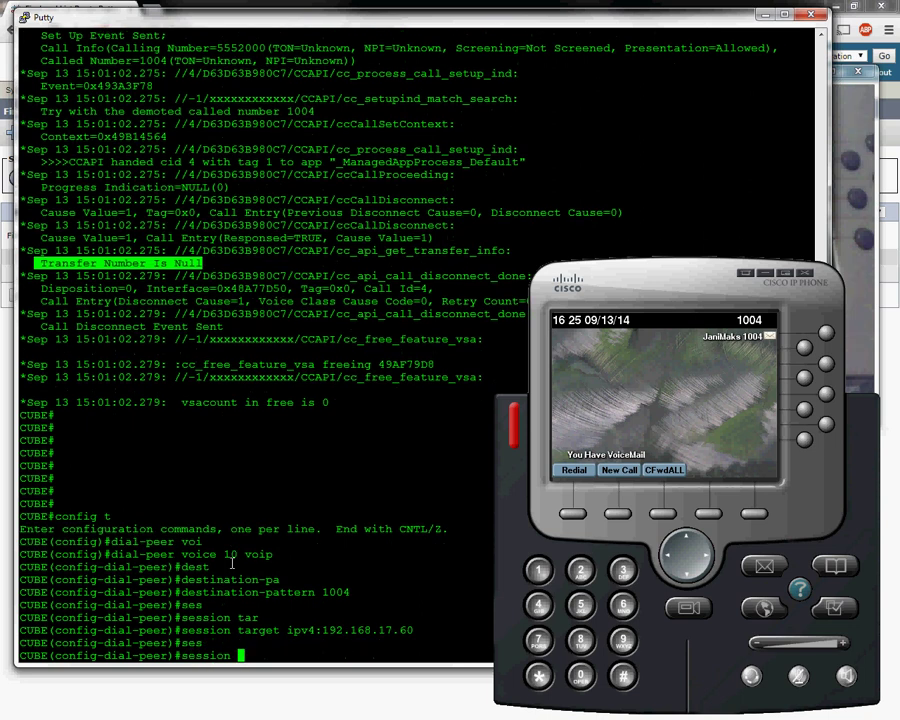
text(pro)
key(Tab)
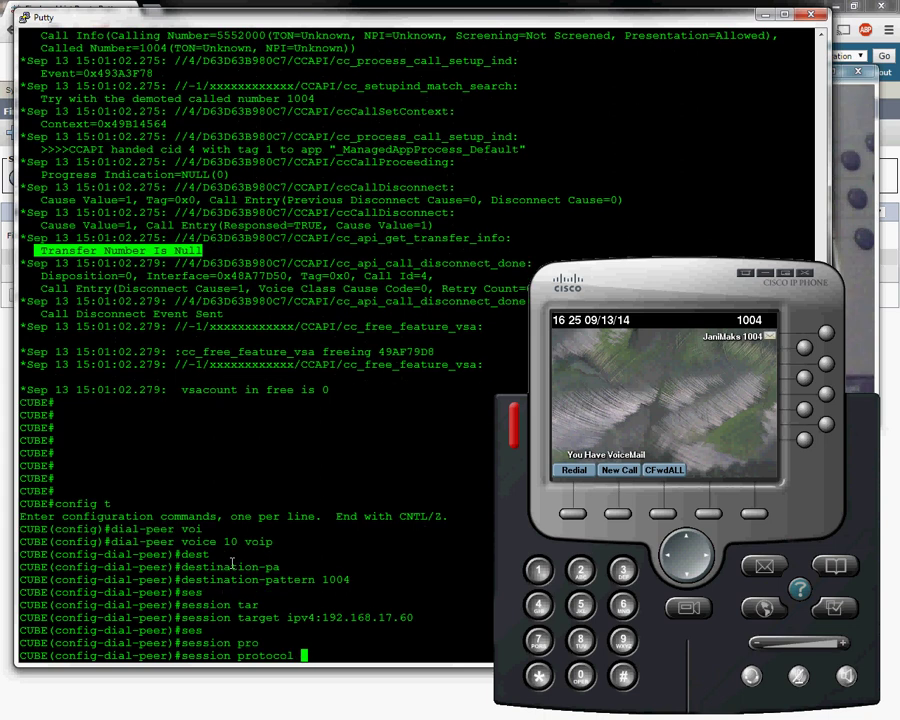
text(sip)
key(Tab)
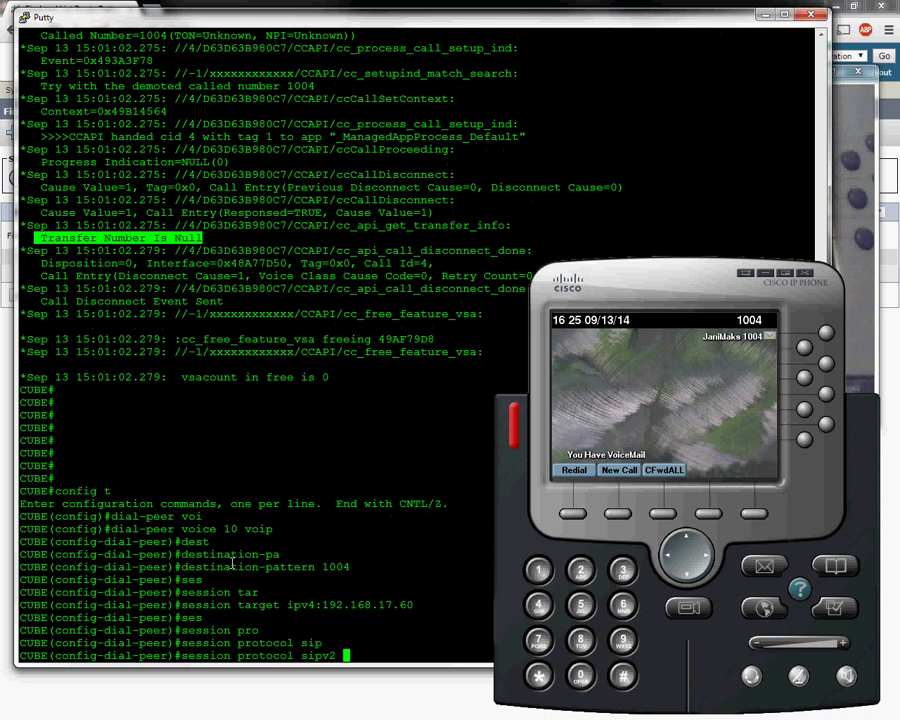
key(Return)
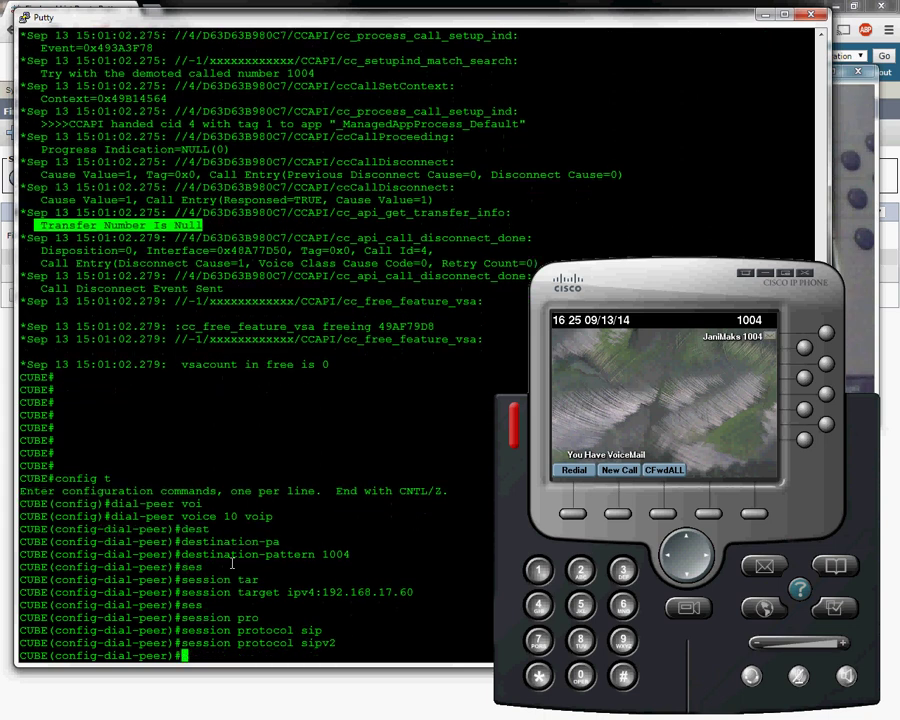
key(ctrl+z)
key(Return)
key(Return)
key(Return)
key(Return)
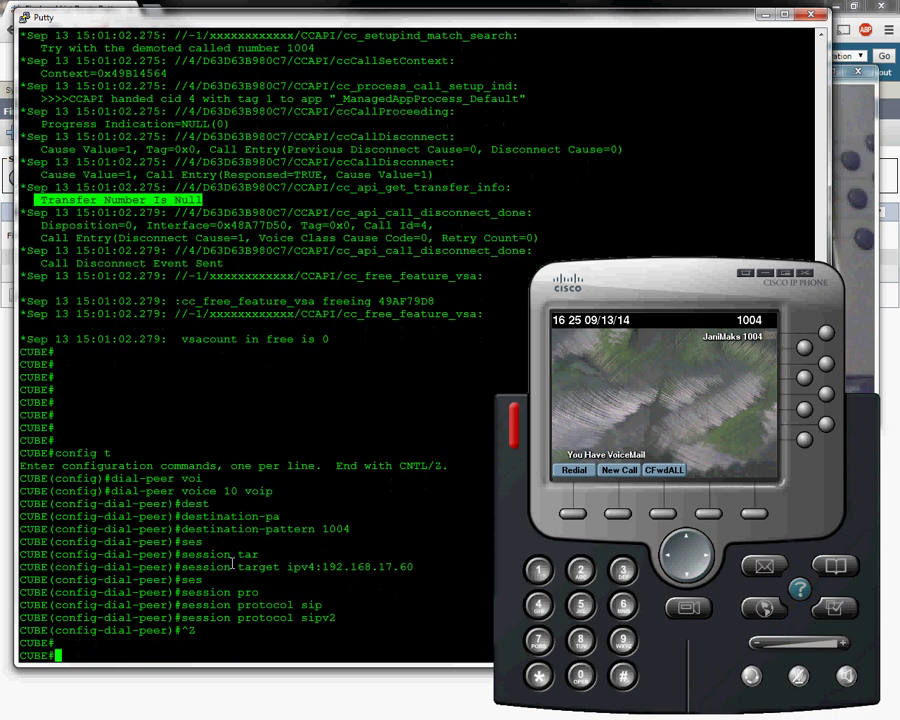
Page through sh run, highlighting voice service voip and dial-peers 1, 2 and 10
text(sh run)
key(Return)
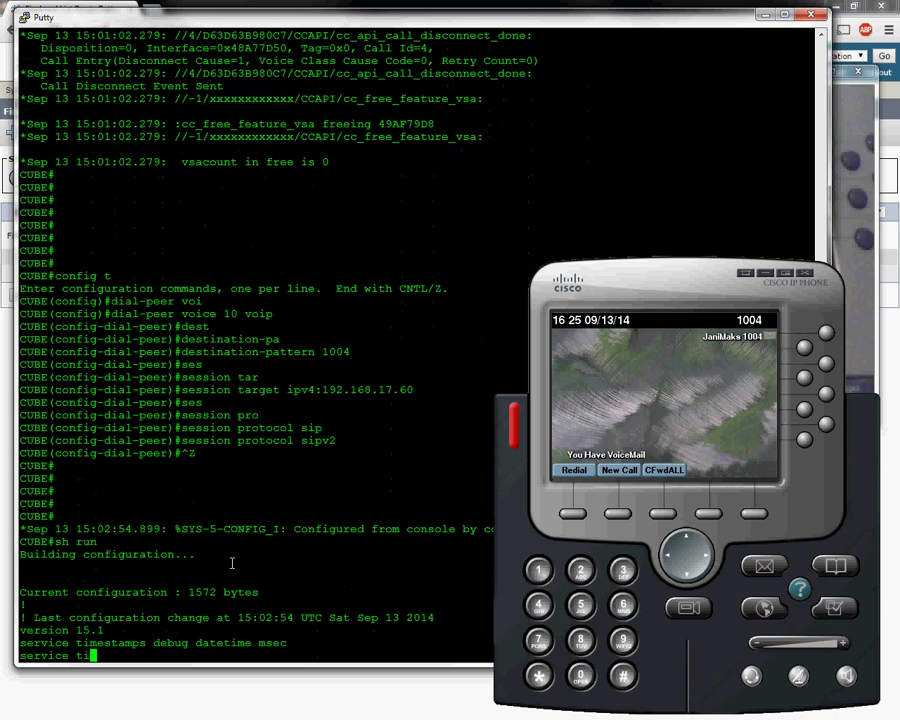
key(space)
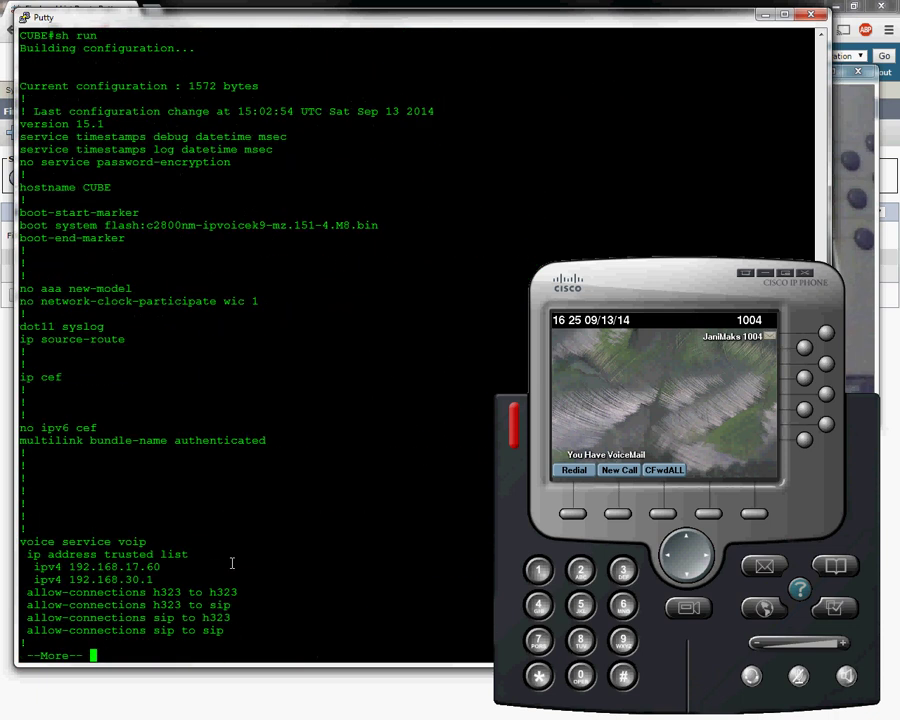
drag(22, 543, 224, 631)
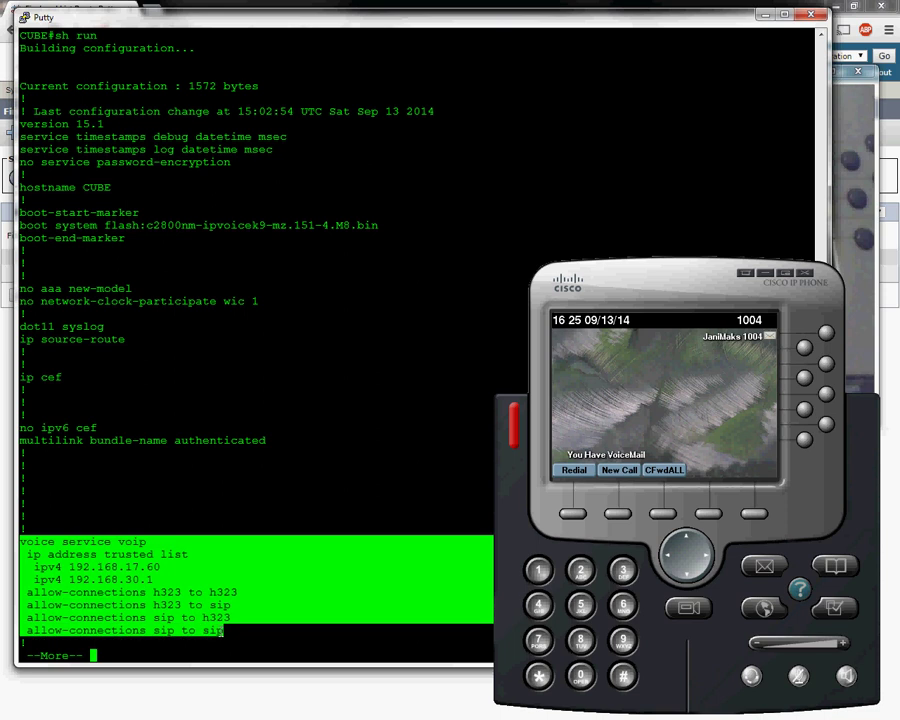
key(Return)
key(Return)
key(Return)
key(Return)
key(Return)
key(Return)
key(Return)
key(Return)
key(Return)
key(Return)
key(Return)
key(Return)
key(Return)
key(Return)
key(Return)
key(Return)
key(Return)
key(Return)
key(Return)
key(Return)
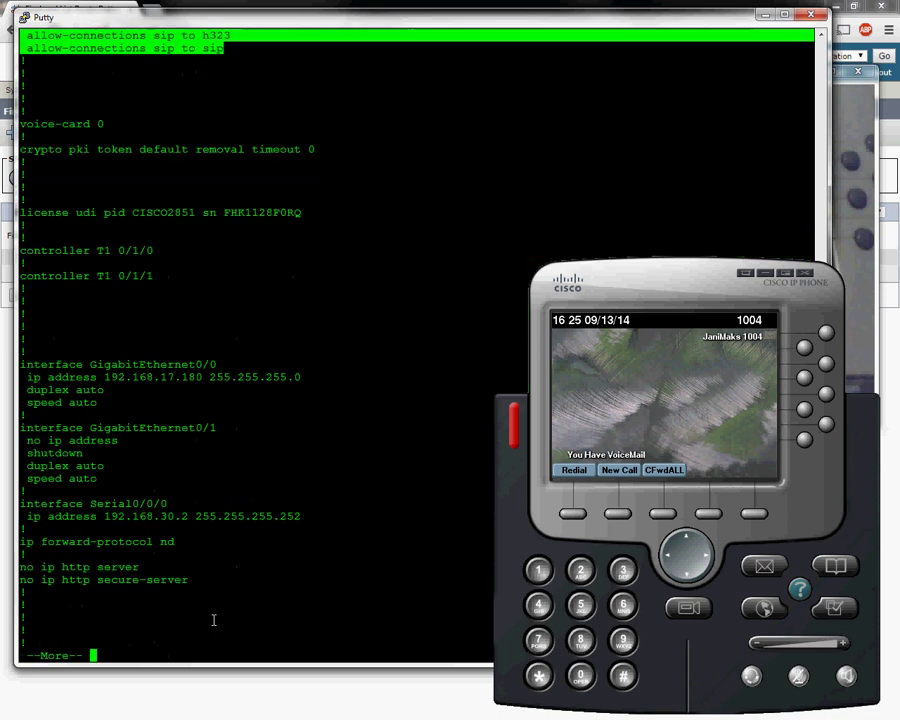
key(Return)
key(Return)
key(Return)
key(Return)
key(Return)
key(Return)
key(Return)
key(Return)
key(Return)
key(Return)
key(Return)
key(Return)
key(Return)
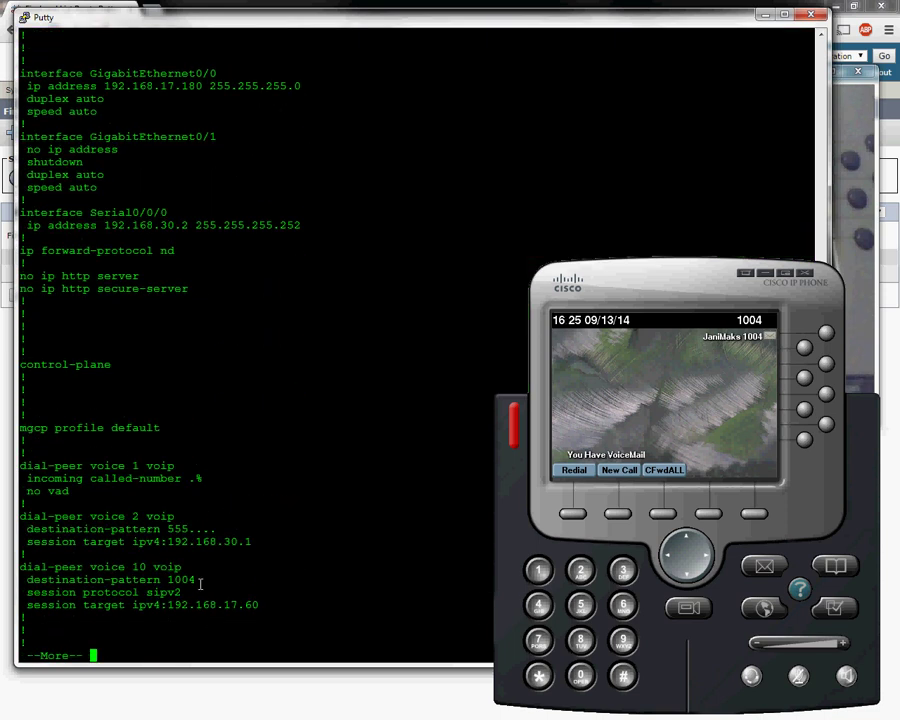
drag(21, 466, 89, 491)
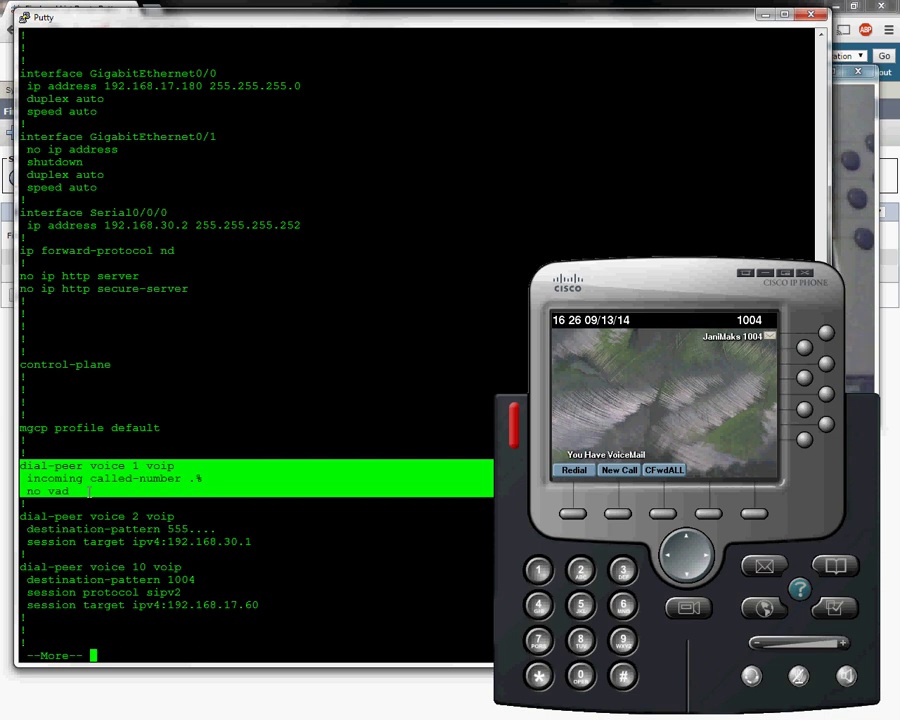
drag(24, 516, 269, 541)
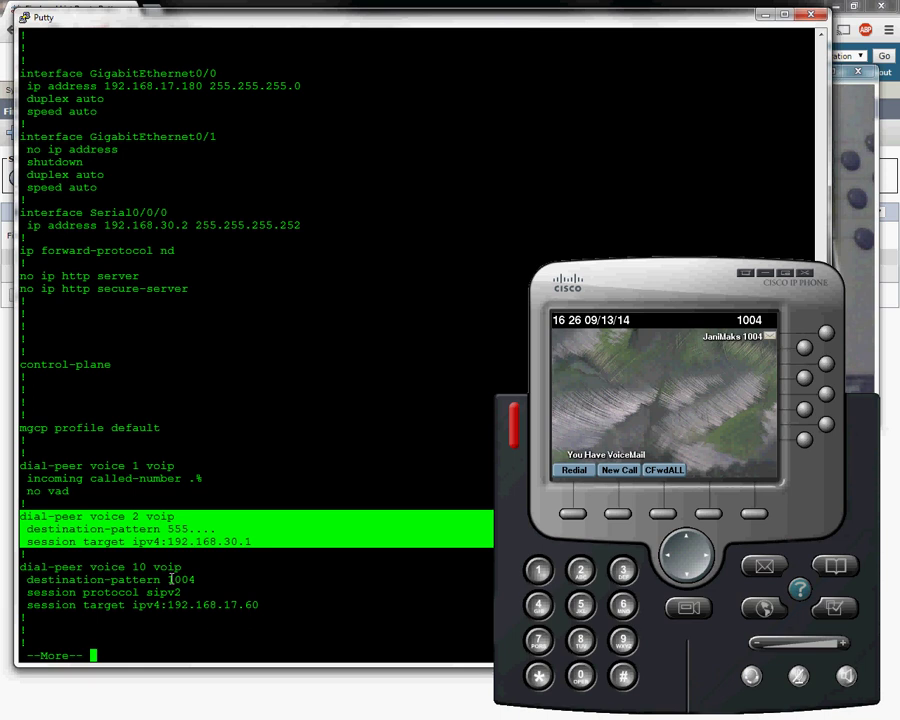
drag(170, 579, 174, 605)
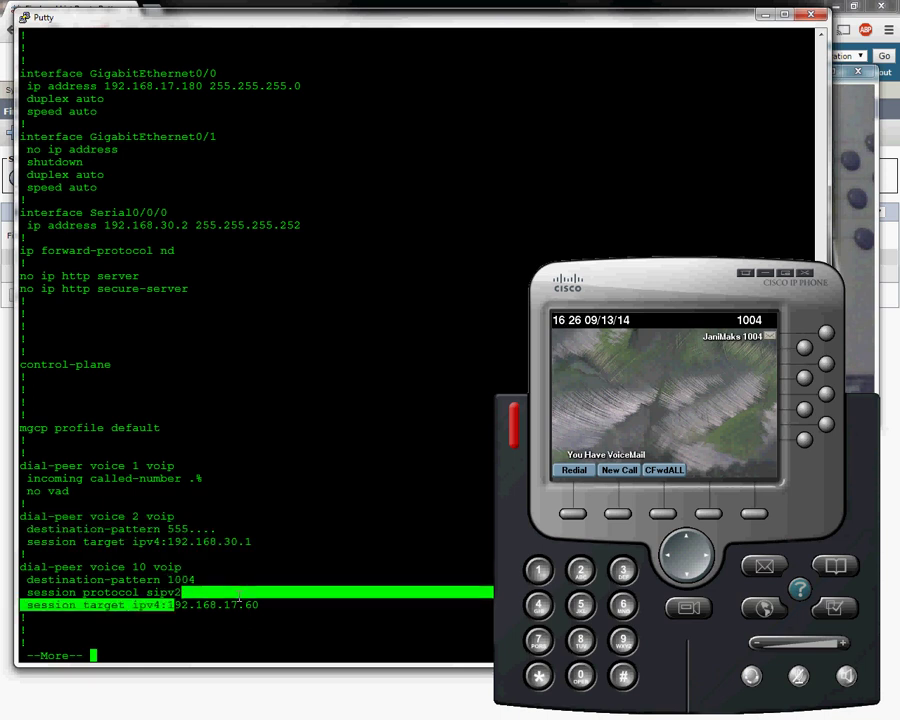
click(195, 626)
Quit the config listing to a fresh CUBE# prompt and bring the Yawcam phone view forward
key(q)
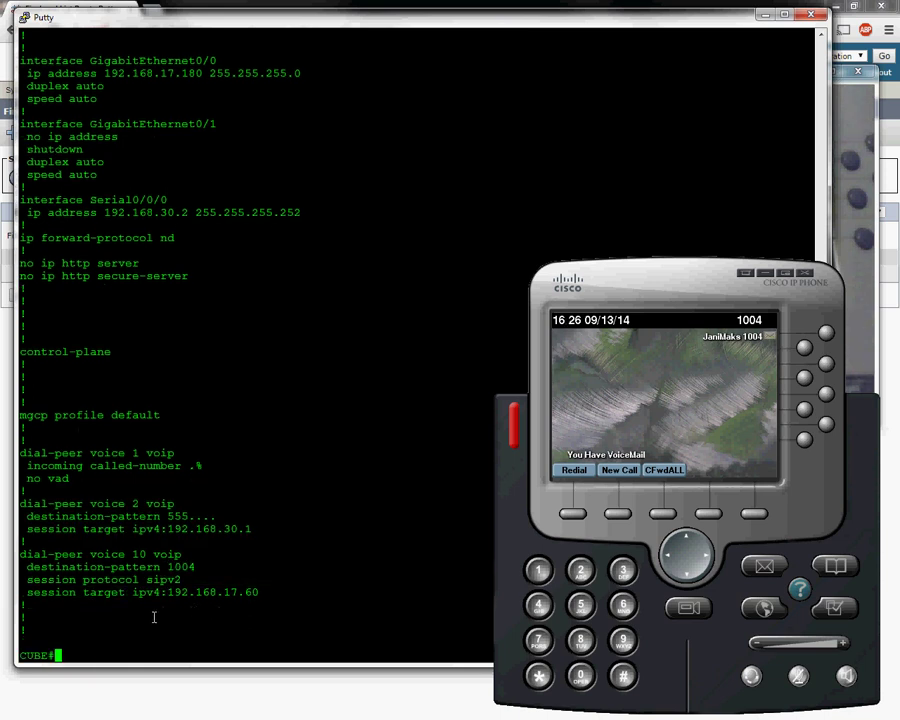
key(Return)
key(Return)
key(Return)
key(Return)
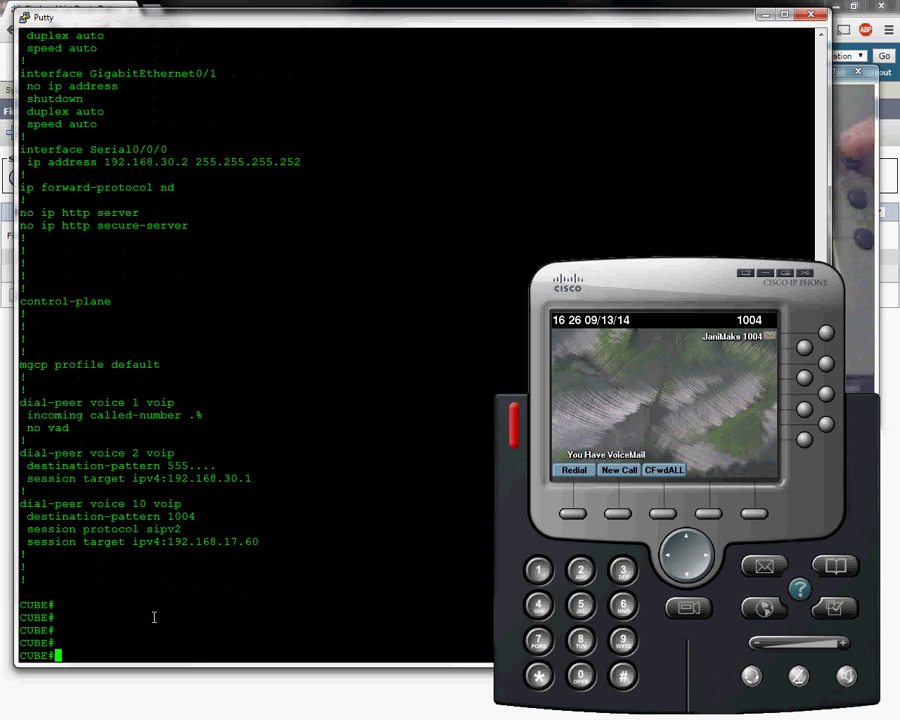
click(862, 145)
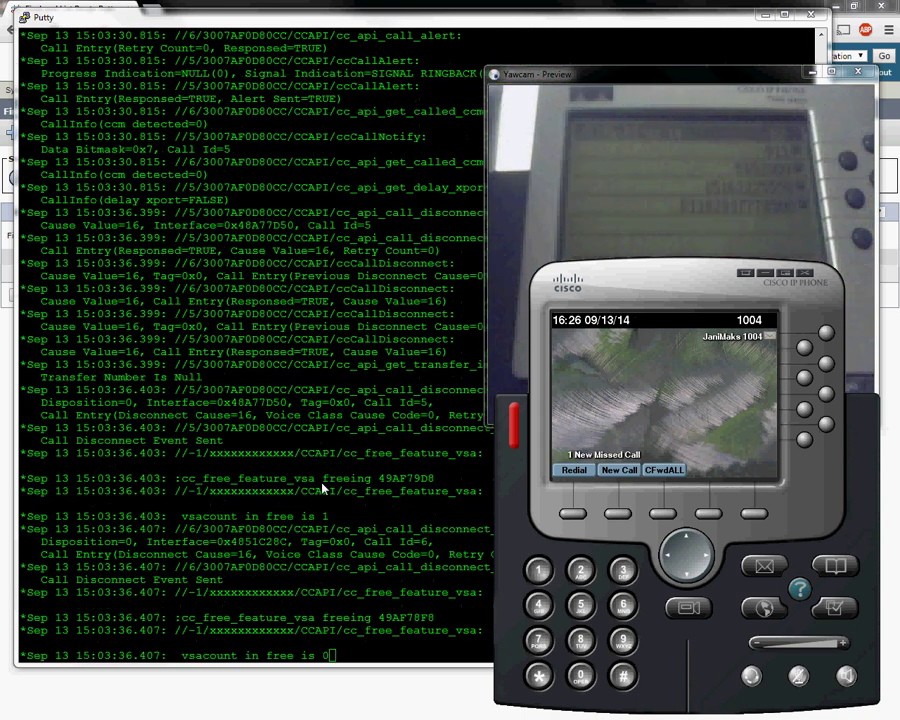
Highlight calling number 5552000, called number 1004 and Incoming Dial-peer=1 in the debug
click(324, 488)
scroll(300, 480, up, 15)
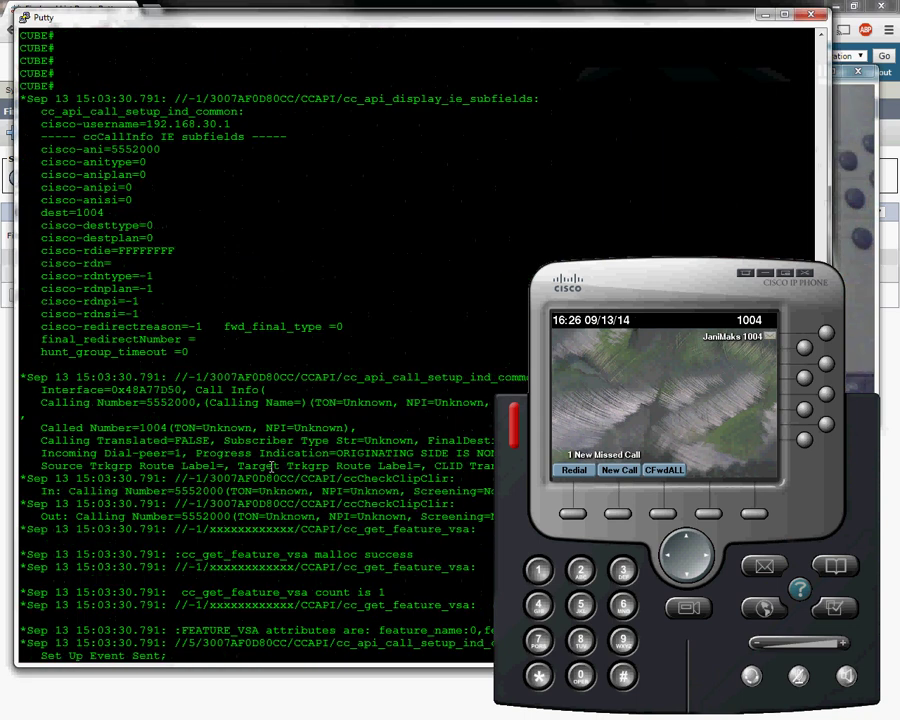
scroll(272, 466, up, 10)
scroll(272, 466, down, 10)
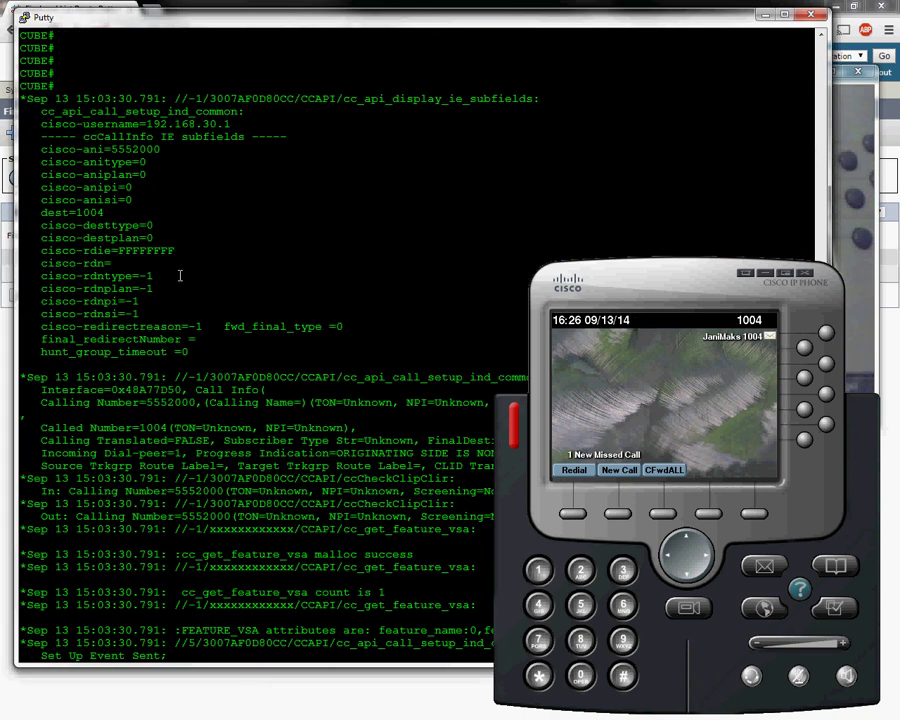
double_click(120, 149)
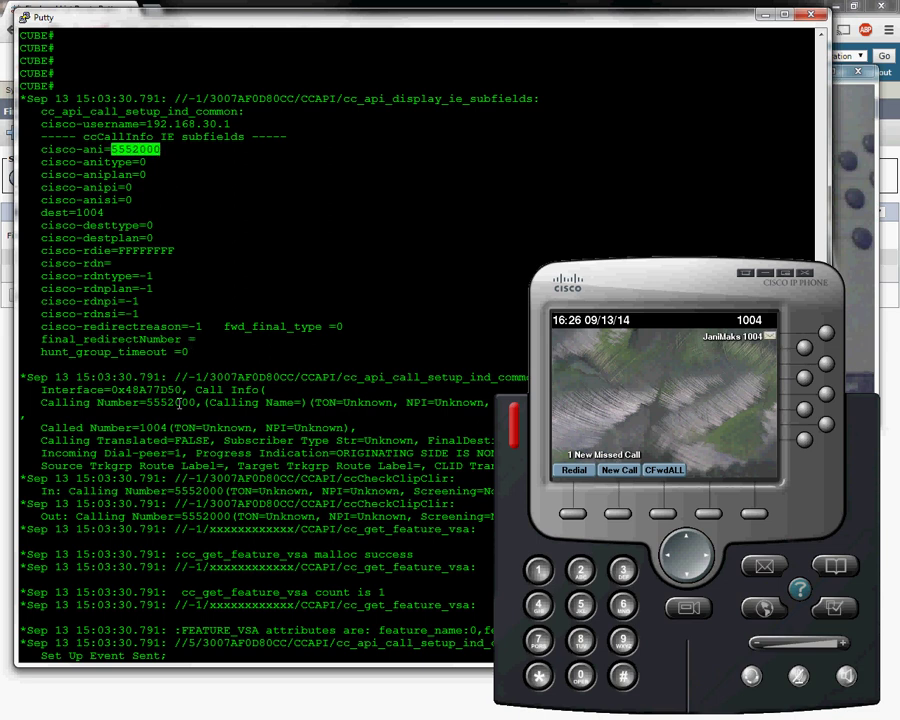
drag(147, 402, 202, 402)
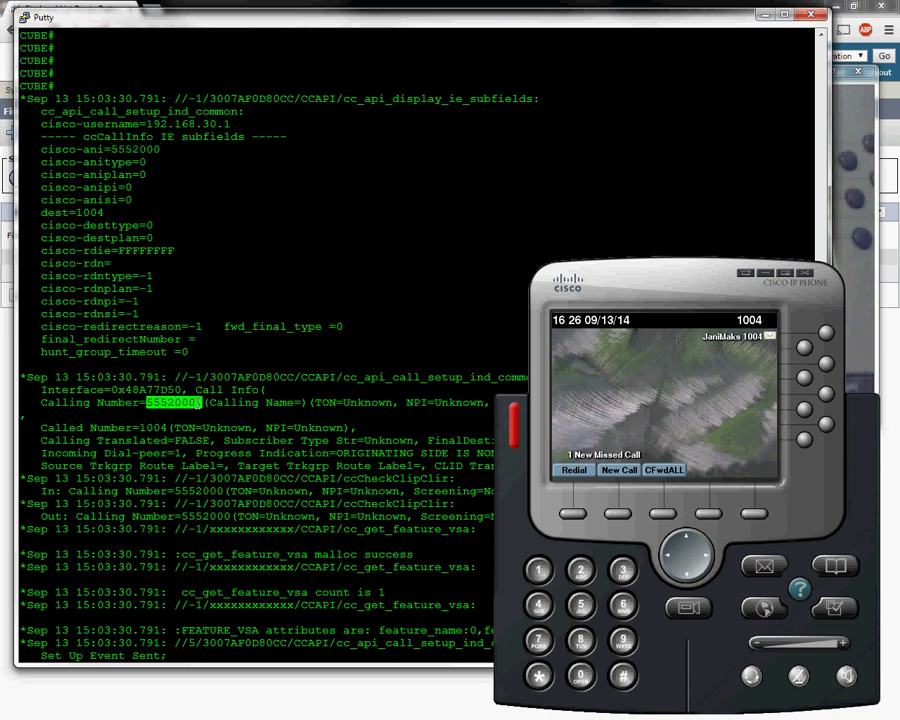
double_click(152, 428)
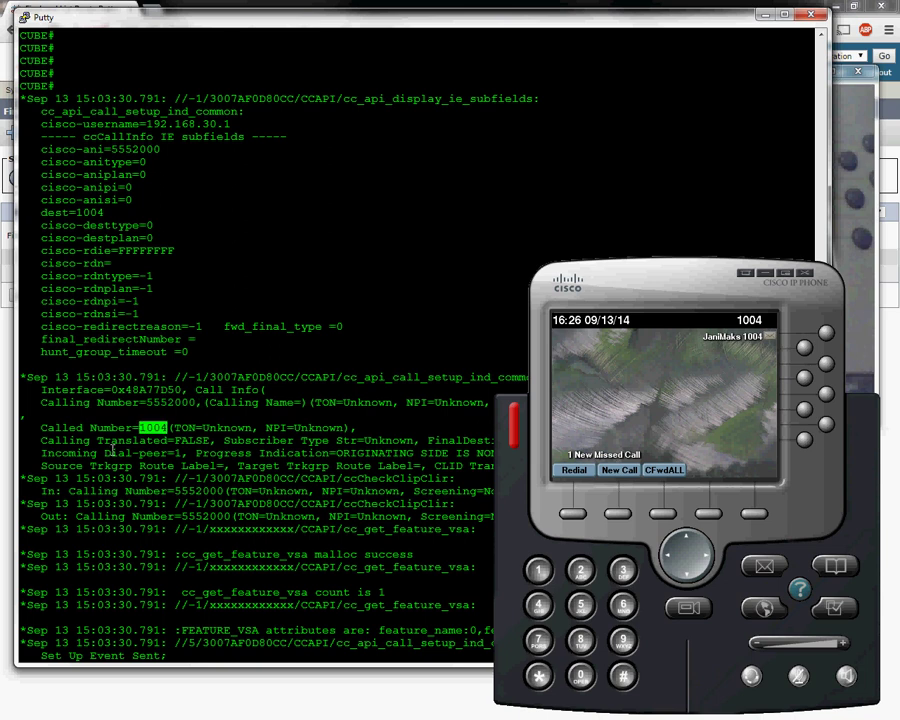
drag(41, 453, 186, 455)
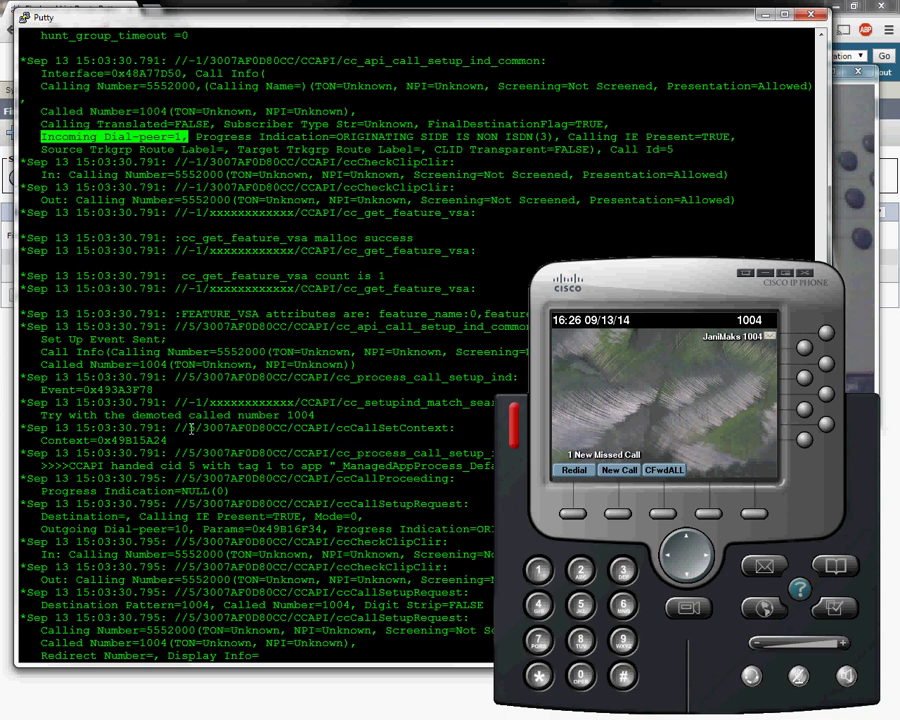
Highlight Outgoing Dial-peer=10, the successful SPI call setup and disconnect cause 16
drag(42, 348, 194, 366)
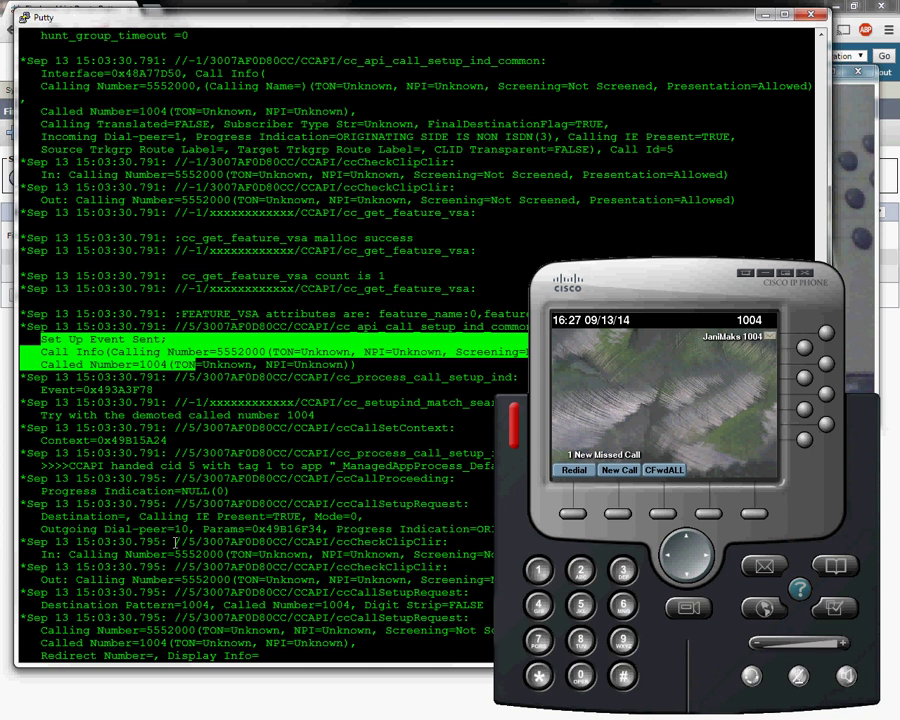
drag(41, 527, 194, 529)
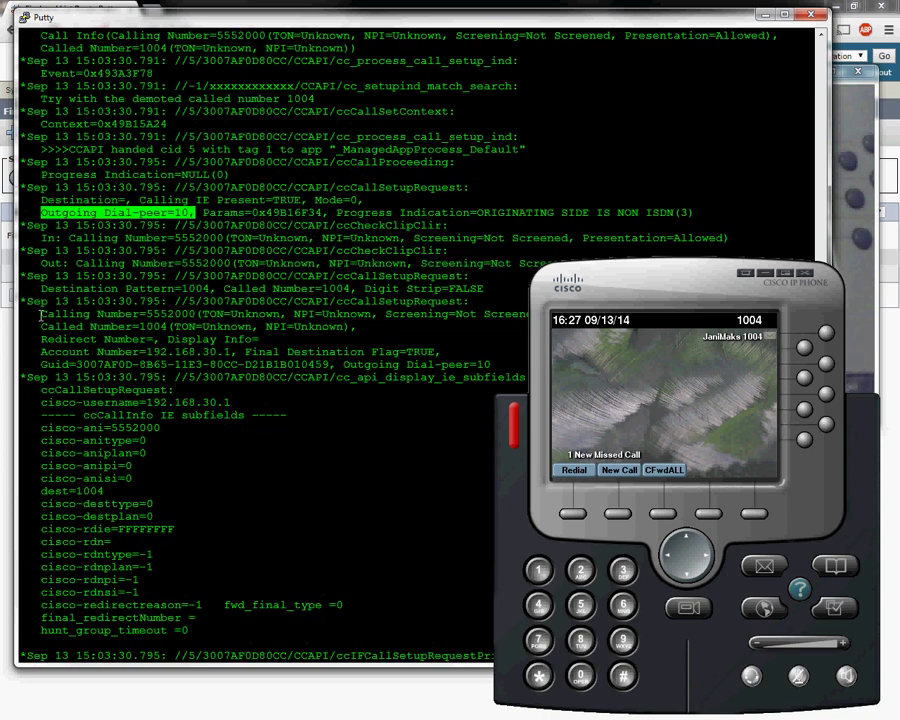
drag(33, 302, 257, 389)
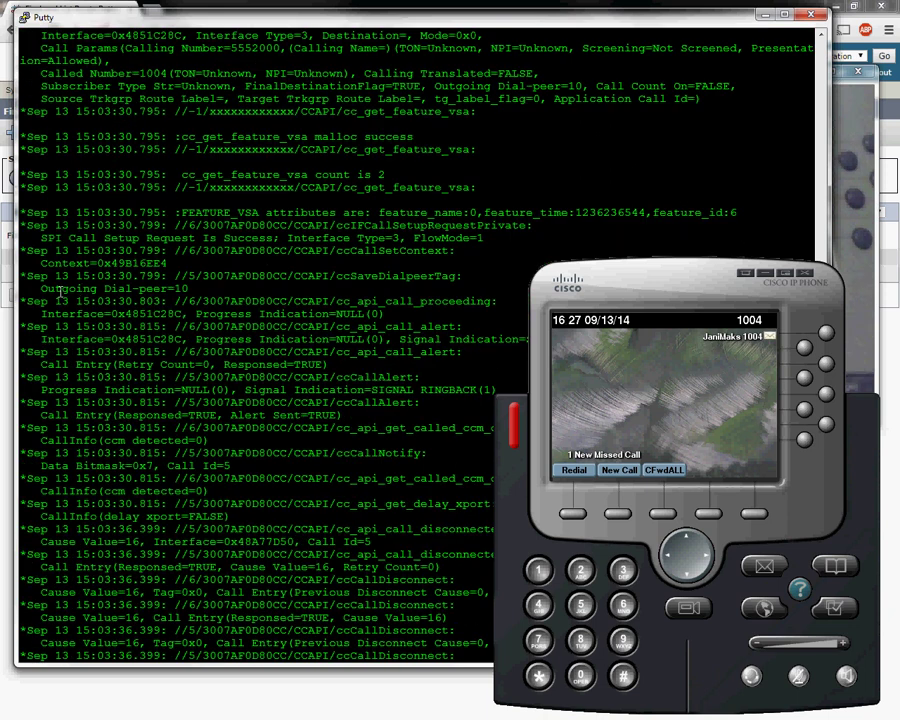
drag(43, 288, 193, 288)
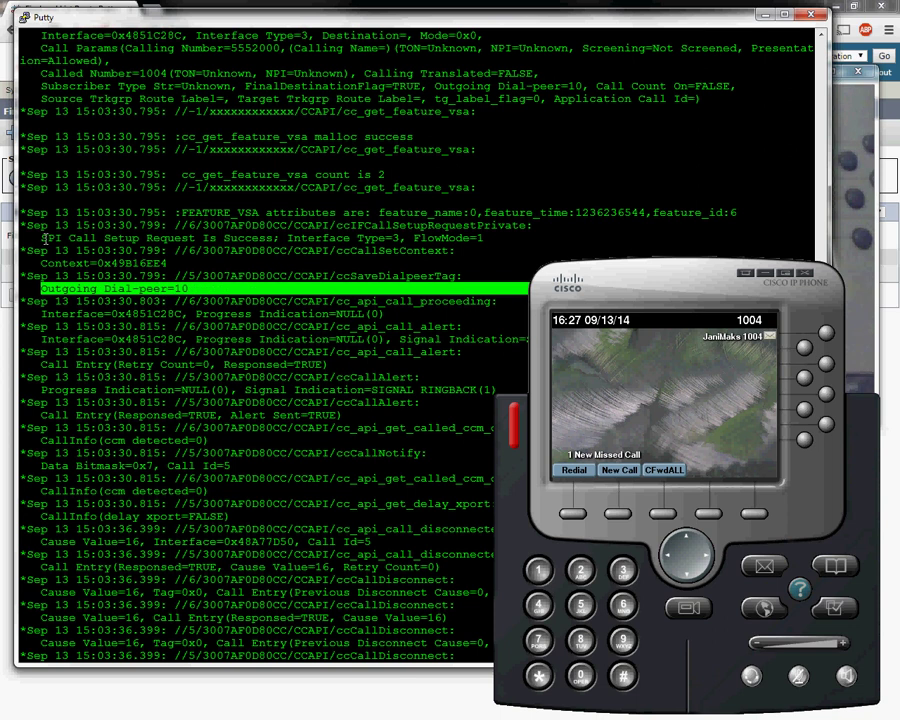
drag(41, 237, 272, 238)
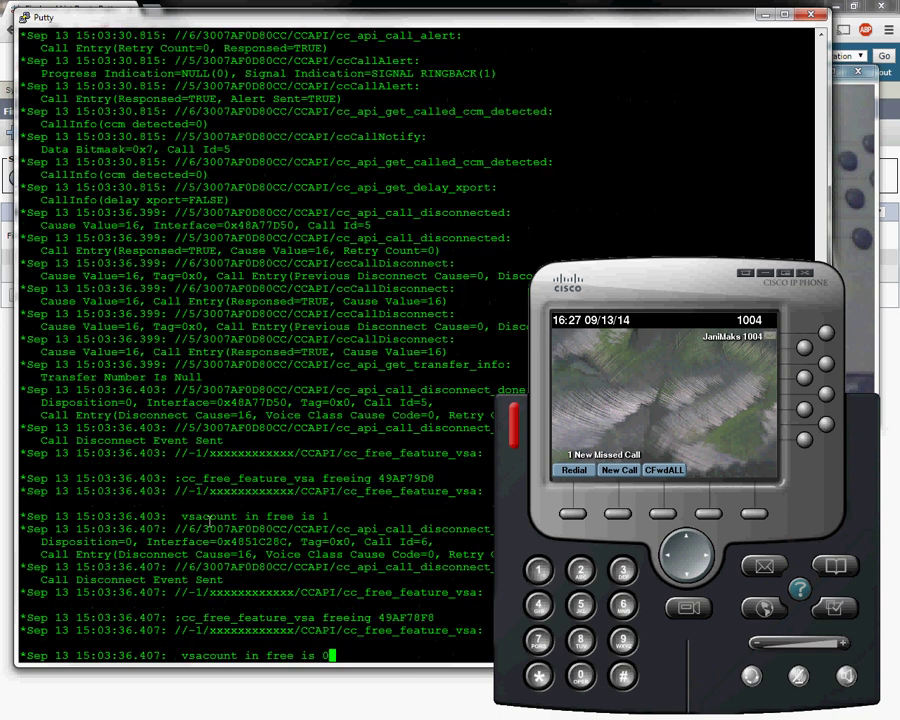
drag(43, 555, 265, 555)
click(336, 640)
key(Return)
key(Return)
key(Return)
key(Return)
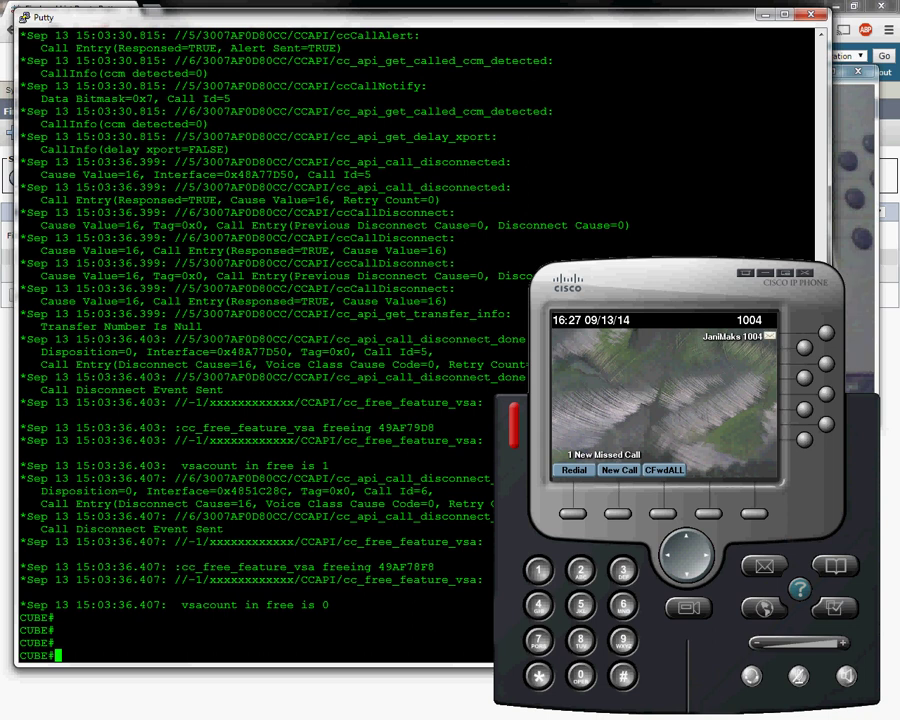
key(alt+Tab)
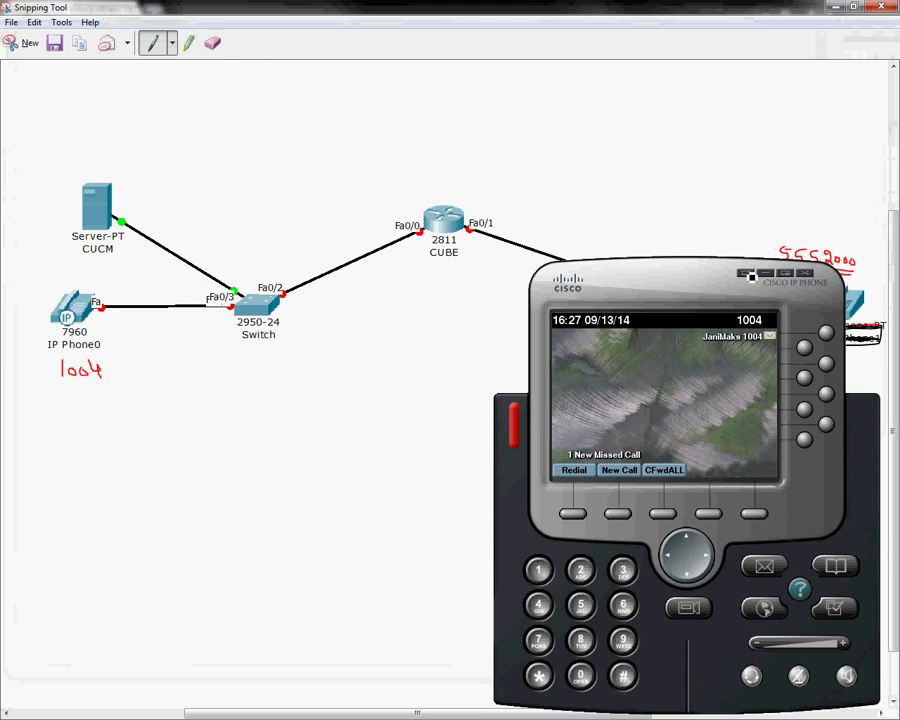
Draw red-pen arrows tracing the call from the switch to CUBE, to Cloud0 and back
drag(620, 341, 350, 515)
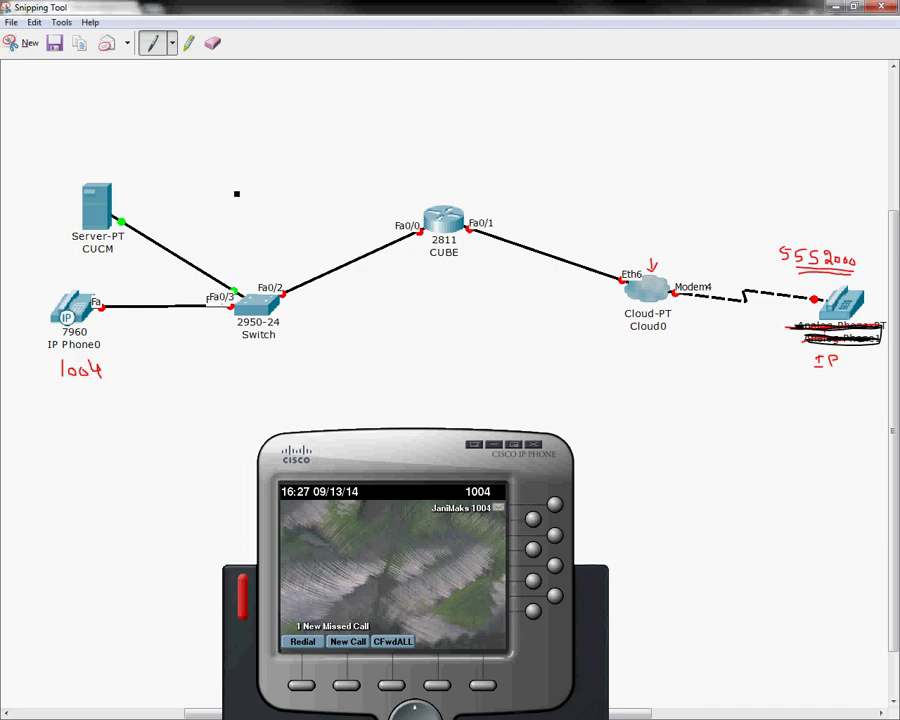
click(172, 44)
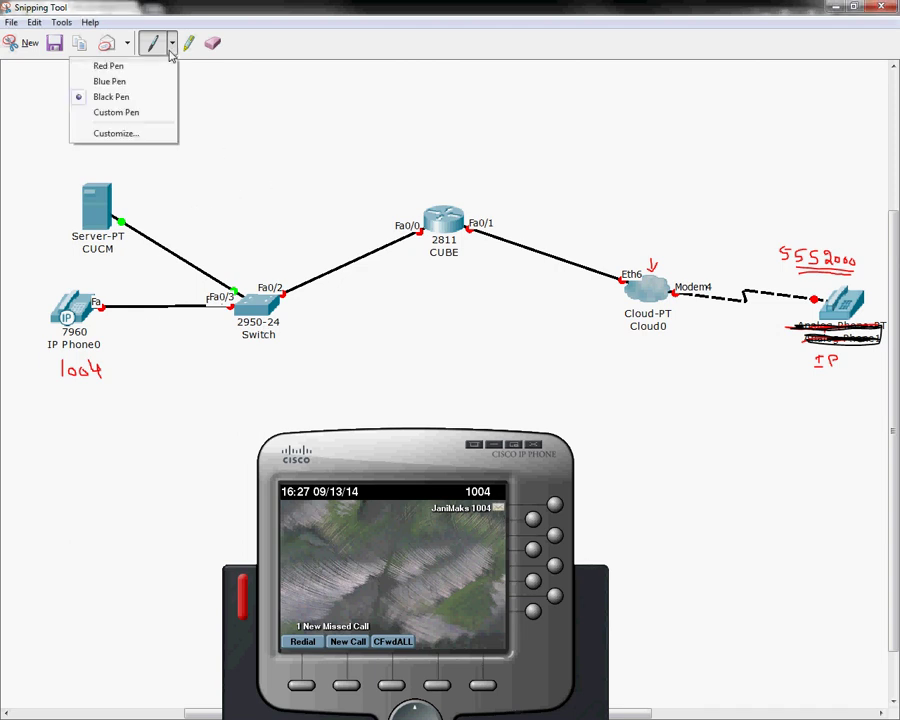
click(133, 67)
mouse_move(211, 215)
mouse_down()
mouse_move(295, 194)
mouse_move(362, 195)
mouse_move(357, 186)
mouse_move(357, 203)
mouse_up()
mouse_move(479, 197)
mouse_down()
mouse_move(635, 207)
mouse_move(655, 229)
mouse_up()
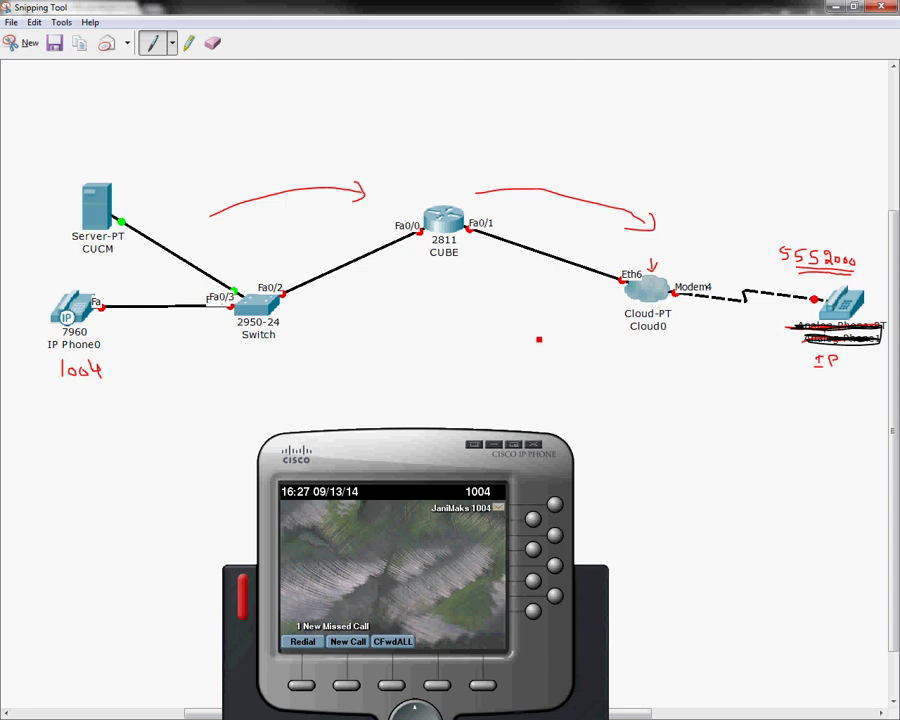
mouse_move(664, 343)
mouse_down()
mouse_move(562, 349)
mouse_move(462, 305)
mouse_move(452, 288)
mouse_move(467, 289)
mouse_move(263, 354)
mouse_move(213, 354)
mouse_move(214, 332)
mouse_up()
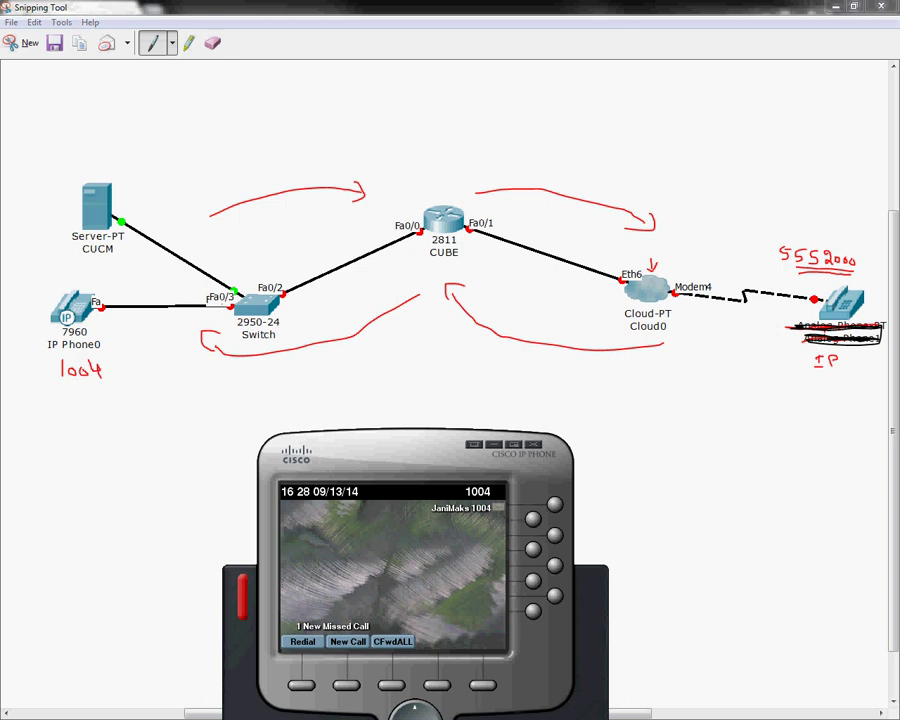
key(alt+Tab)
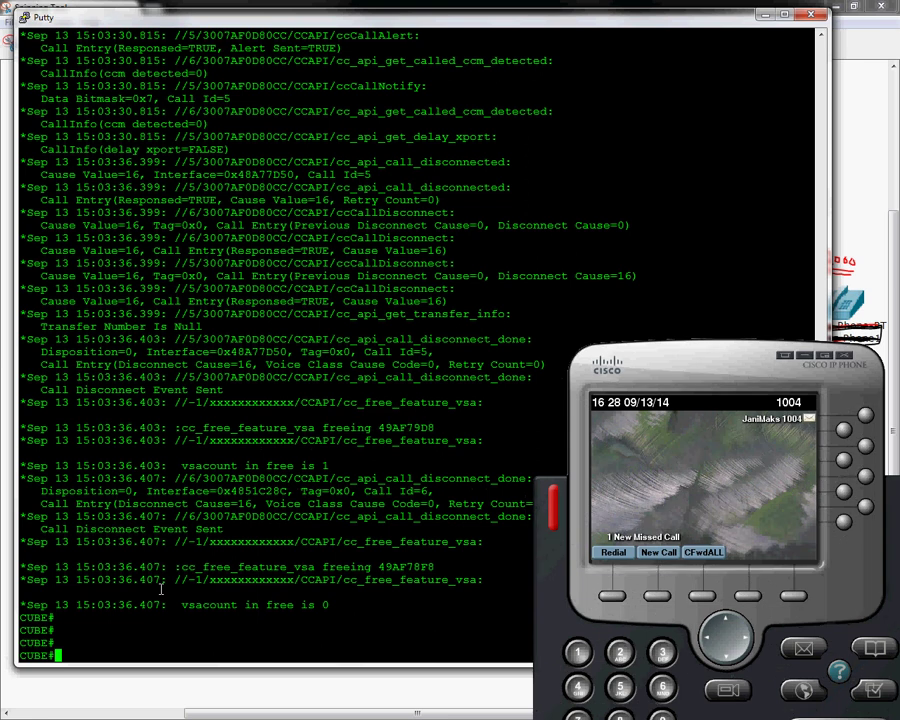
Run 'sh run' and page through CUBE's running configuration to the dial-peer voice section
text(sh run)
key(Return)
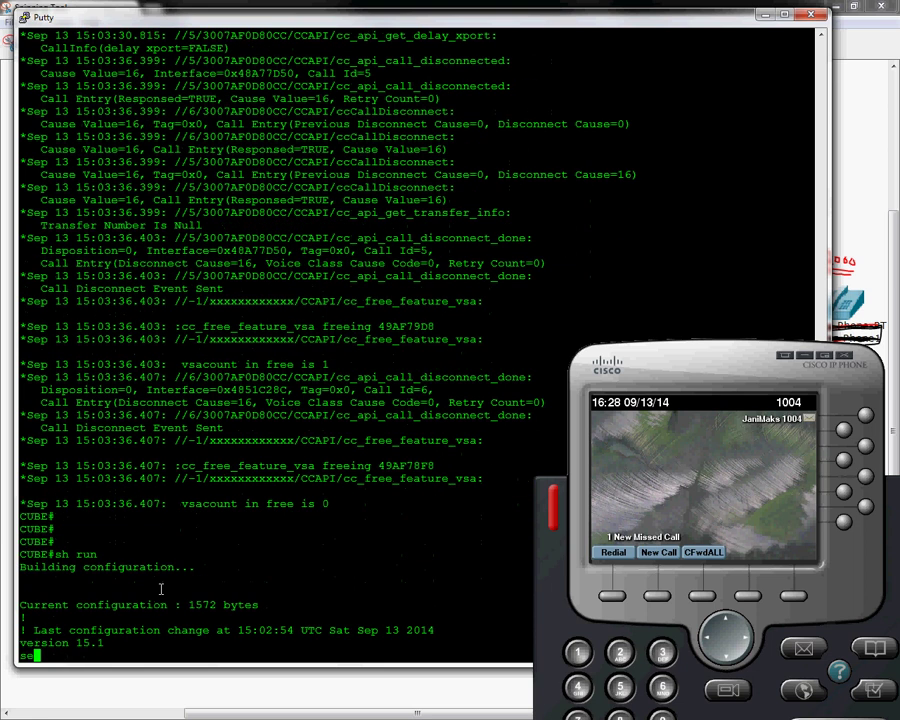
key(space)
key(space)
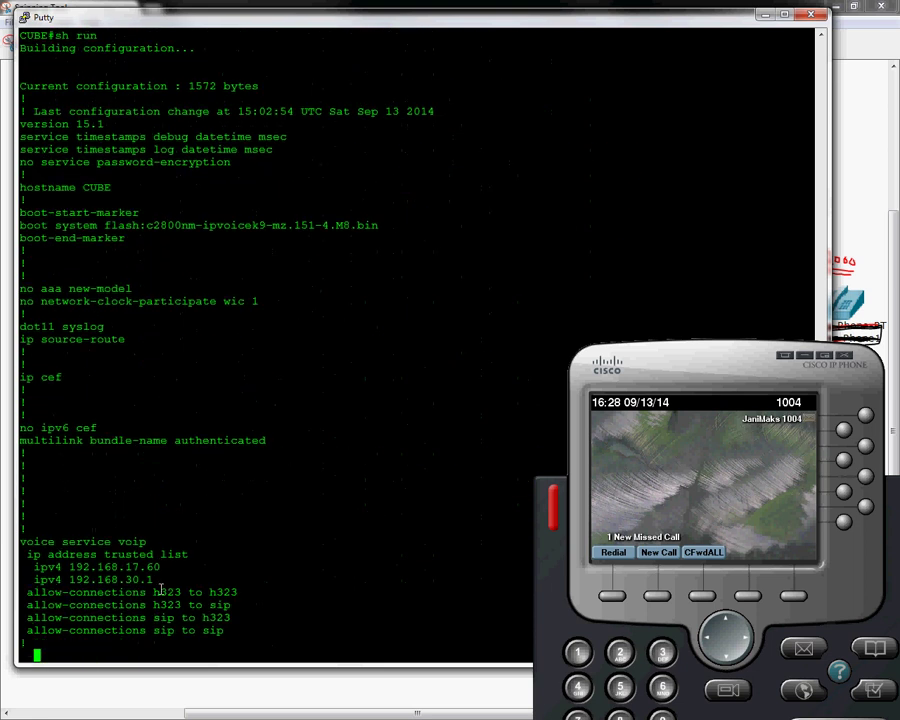
key(space)
key(space)
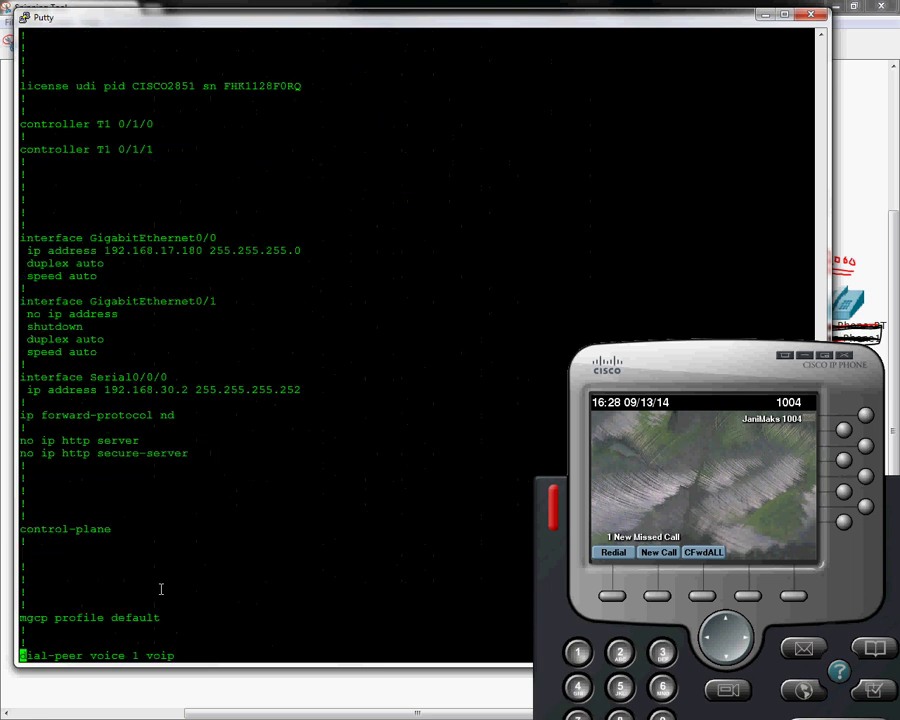
key(space)
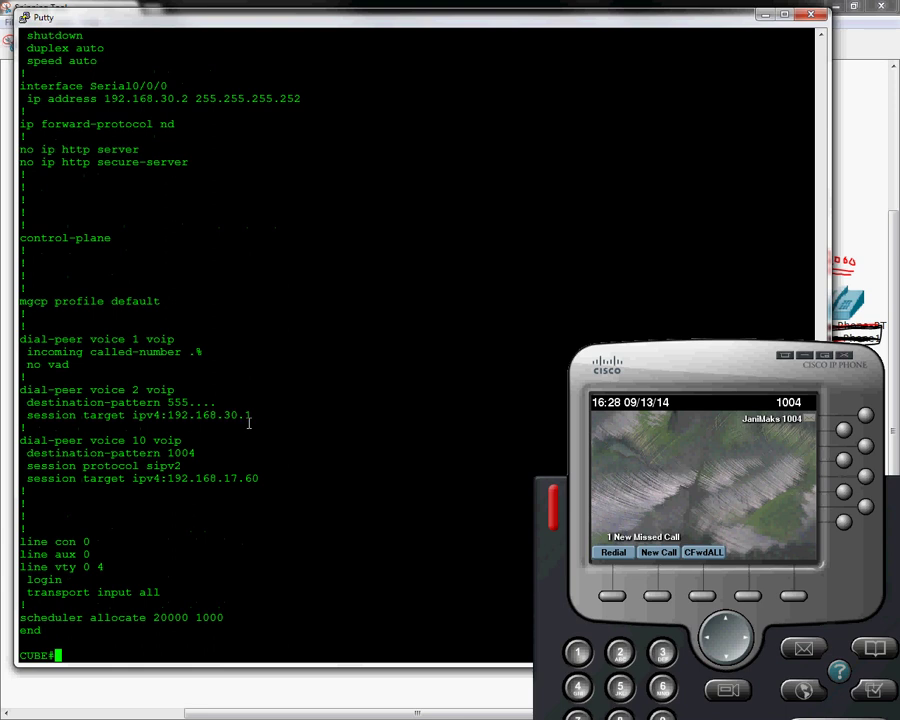